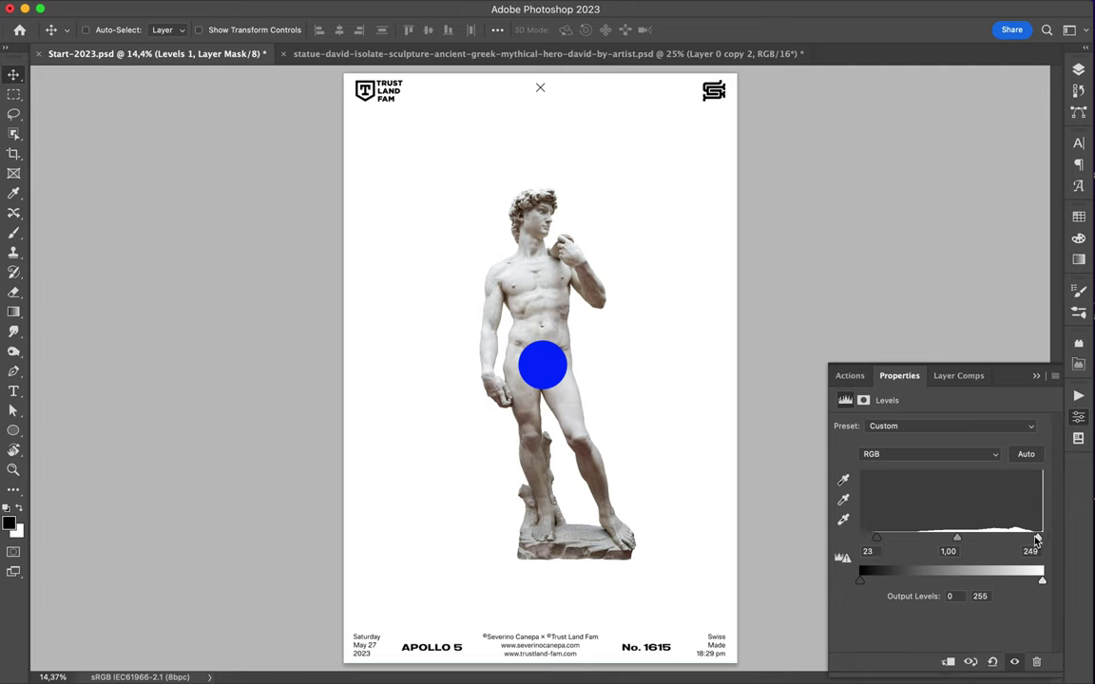
- Desaturate the statue to Saturation -100 and merge it with its adjustment layers
left_click(916, 474)
left_click(1078, 69)
left_click(990, 285, "shift")
key("ctrl+e")
- Add a new empty layer, then paint a blue brush test stroke near the leg and undo it
key("b")
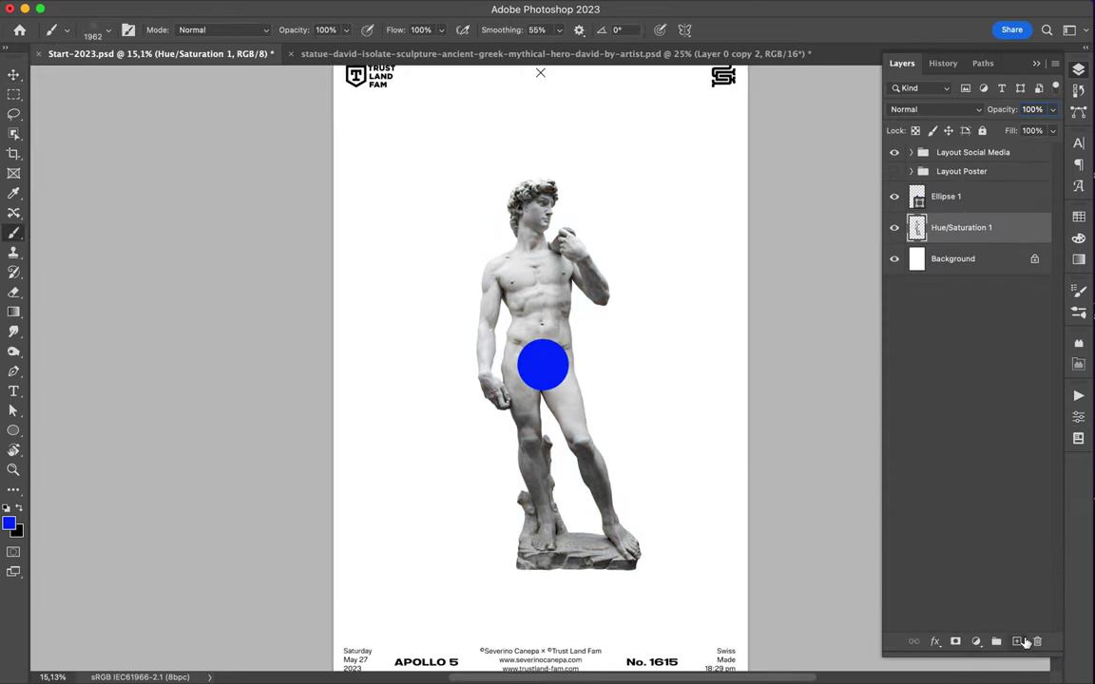
key("ctrl+shift+alt+n")
left_click(107, 30)
left_click_drag(499, 474, 522, 483)
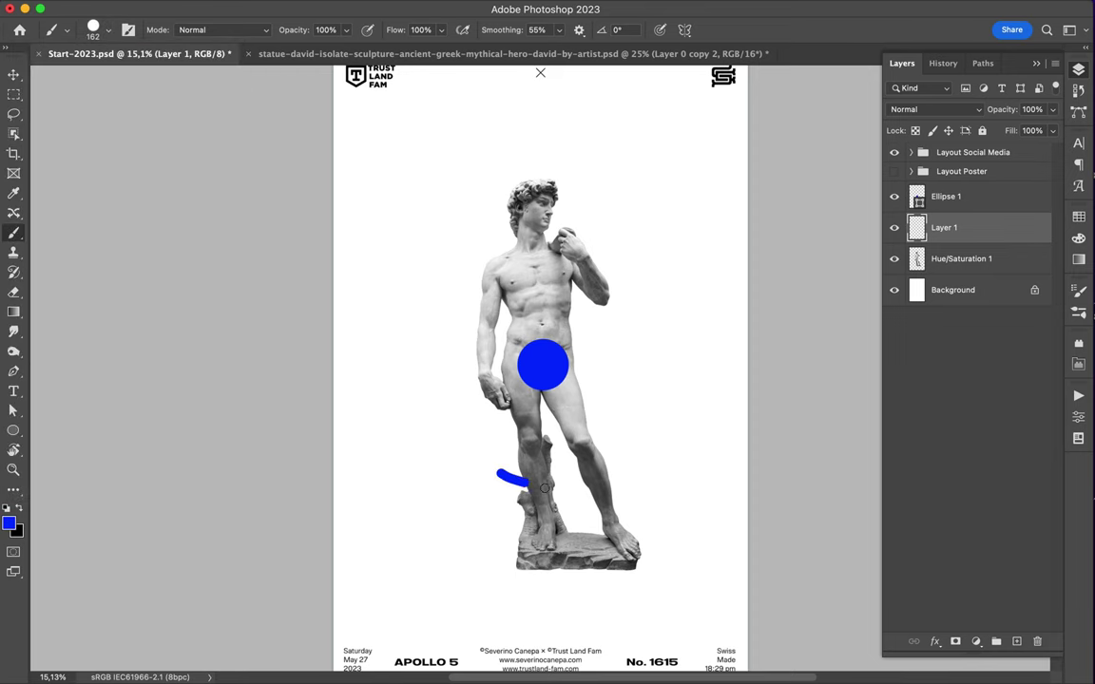
key("ctrl+z")
- Set up the Pen tool in Shape mode and bring up its fill colour choices
key("p")
left_click(166, 29)
left_click(220, 29)
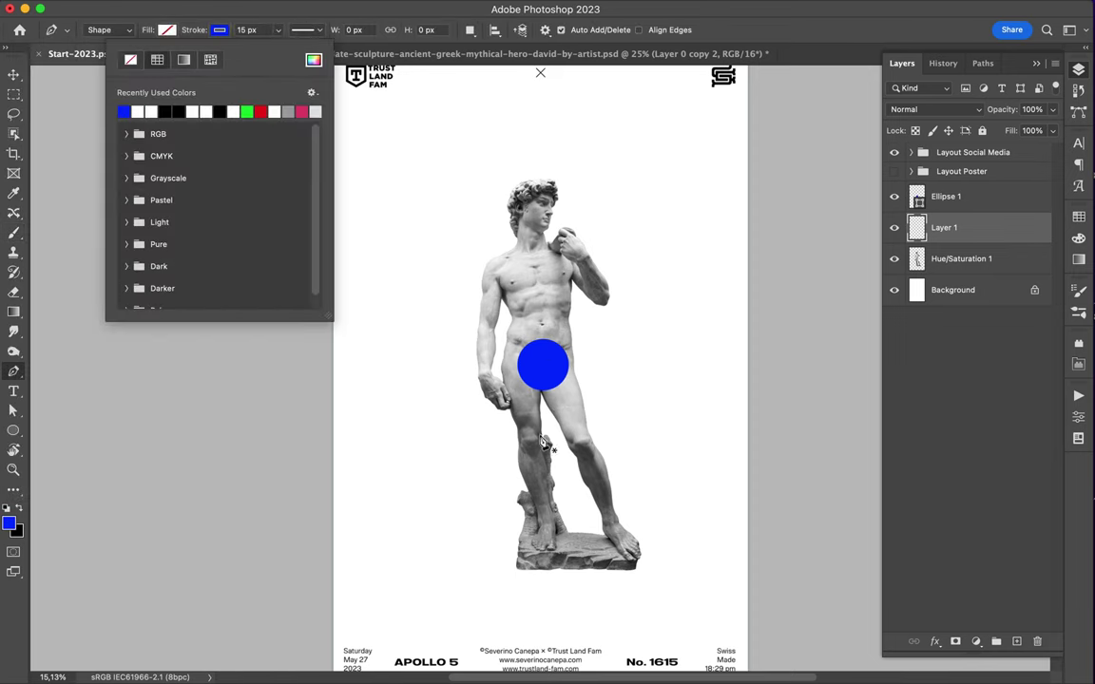
- Draw the blue S path across the statue with no fill and a 125 px stroke
left_click(450, 411)
left_click(470, 444)
left_click_drag(600, 422, 595, 367)
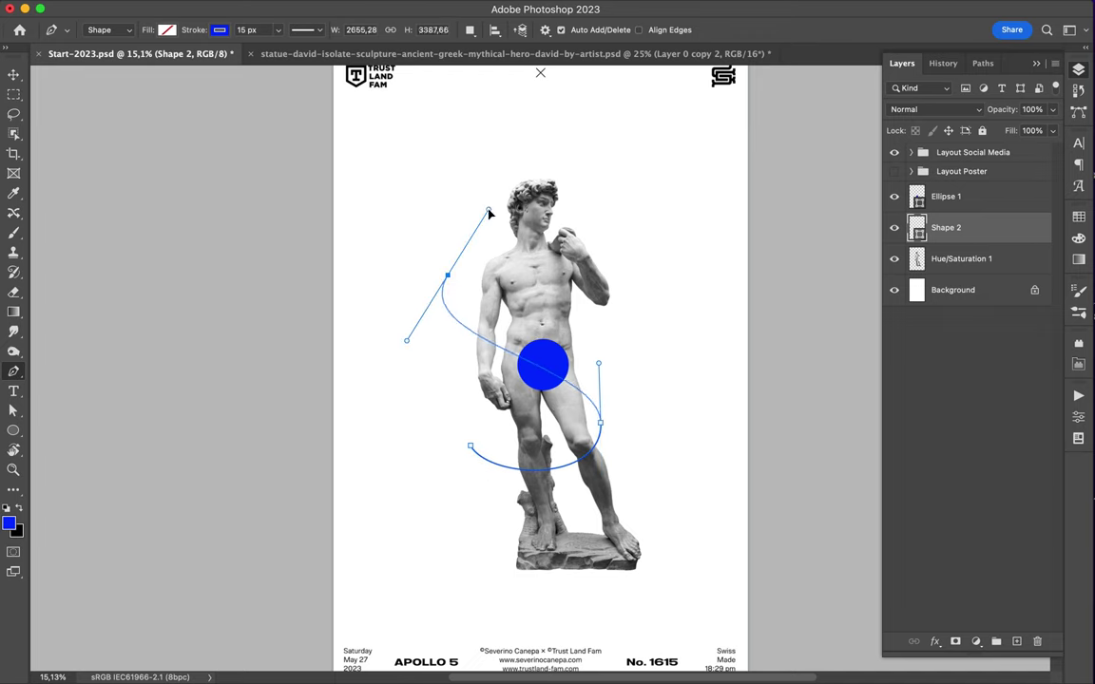
left_click(302, 29)
type("125")
key("Return")
left_click(309, 29)
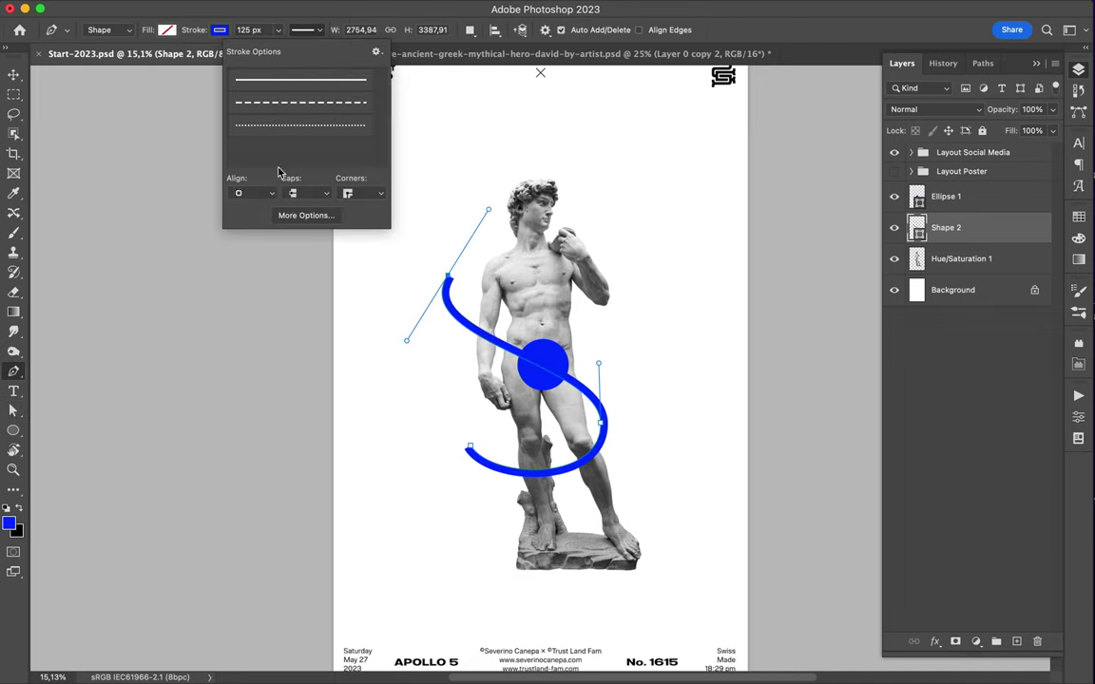
key("v")
key("p")
- Move the blue circle right of the statue, nudge the S, and widen its stroke to 355 px
key("v")
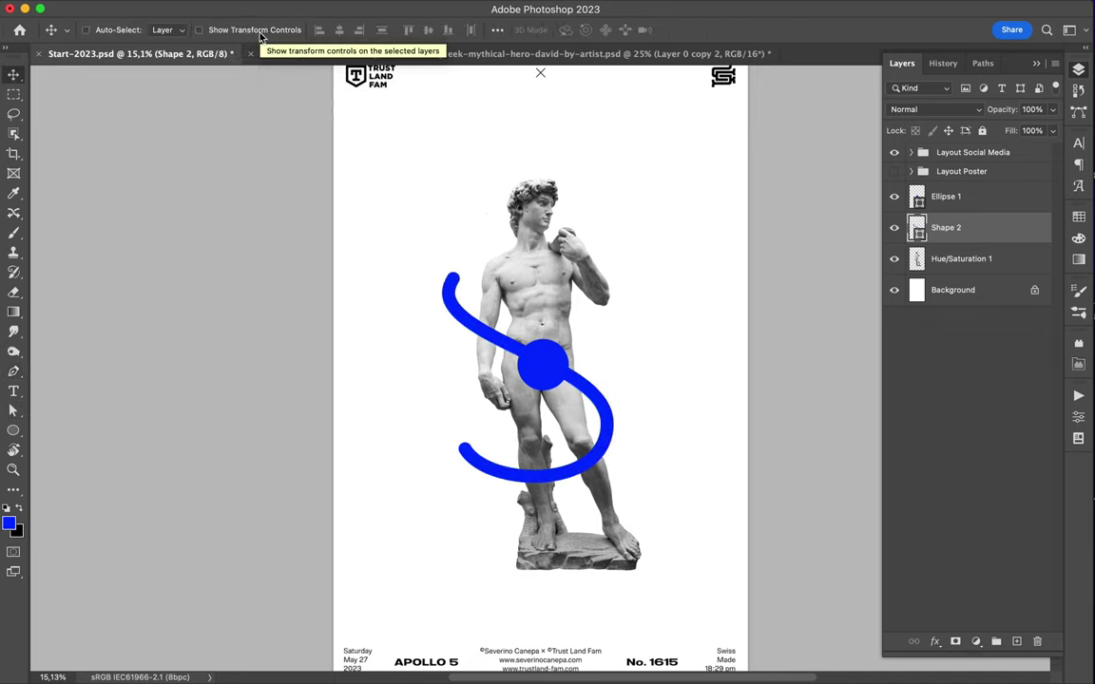
left_click_drag(543, 365, 669, 334)
left_click_drag(606, 404, 609, 413)
key("a")
left_click(309, 30)
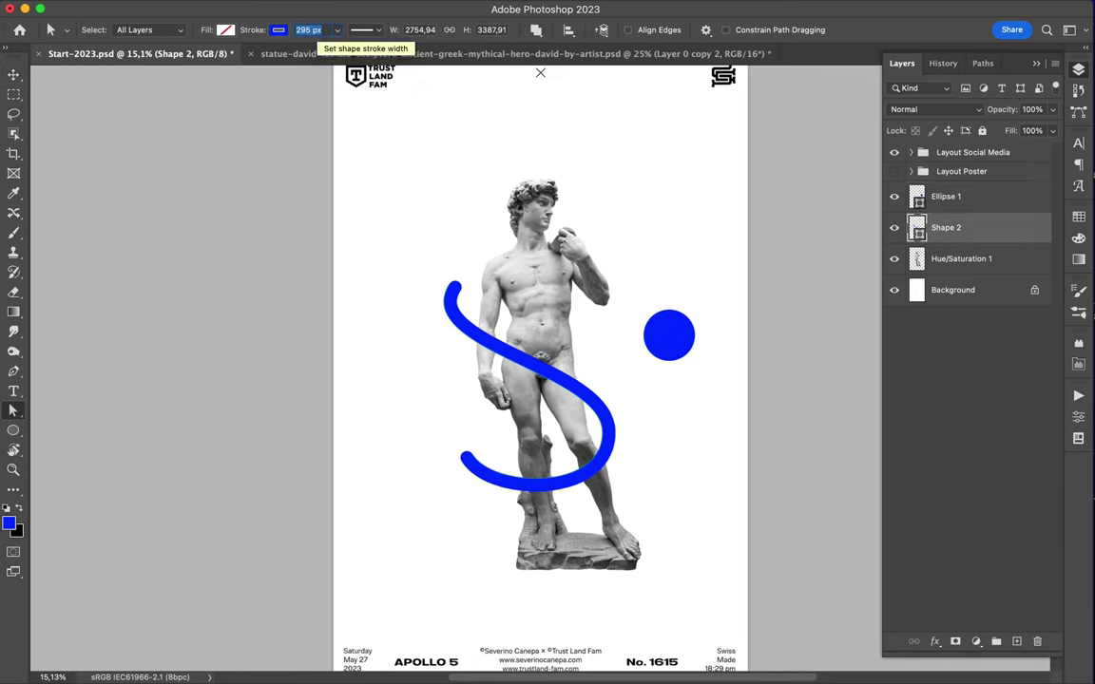
type("355")
key("Return")
key("v")
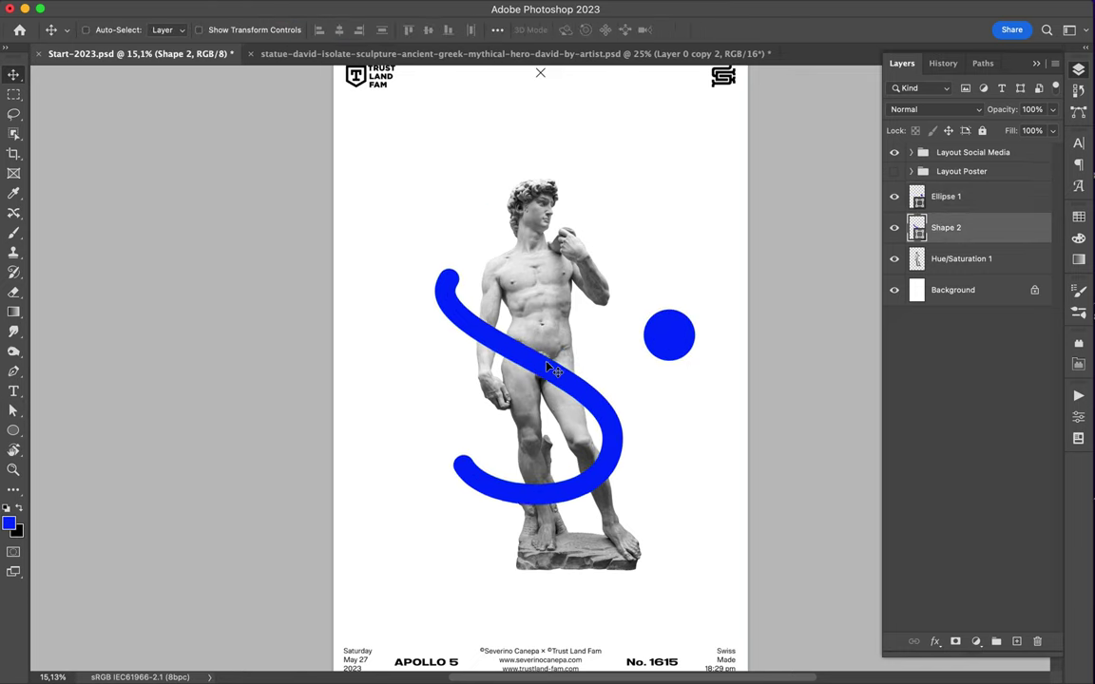
- Add a Bevel & Emboss effect to the S and adjust its highlight opacity
scroll(622, 359, "up", 3)
left_click(558, 177)
mouse_move(826, 381)
left_mouse_down()
mouse_move(813, 382)
mouse_move(819, 419)
mouse_move(795, 419)
left_mouse_up()
- Set the bevel to Inner Bevel with depth 84 and shadow opacity 32, after trying other styles
left_click_drag(845, 228, 778, 198)
left_click(798, 179)
left_click(731, 195)
left_click(805, 162)
left_click(792, 177)
left_click(837, 164)
left_click(803, 178)
left_click(806, 163)
left_click(804, 177)
left_click(806, 162)
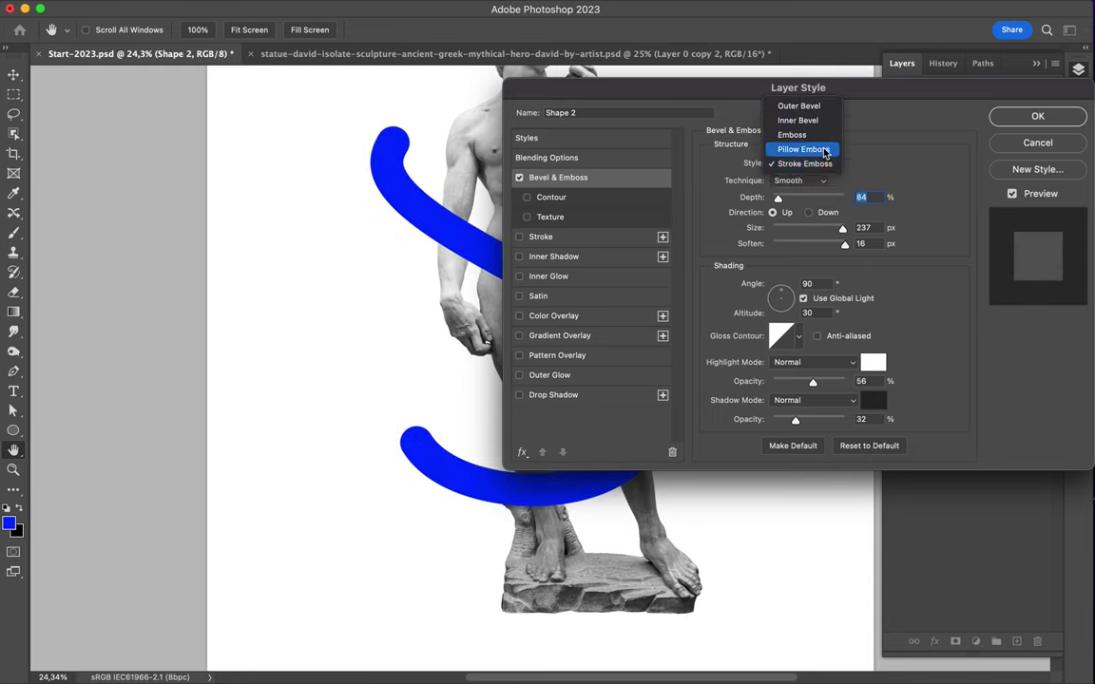
left_click(792, 134)
left_click(819, 149)
- Try a Satin effect in the S's blue, disable it, apply the styles, and duplicate the S layer
left_click(538, 296)
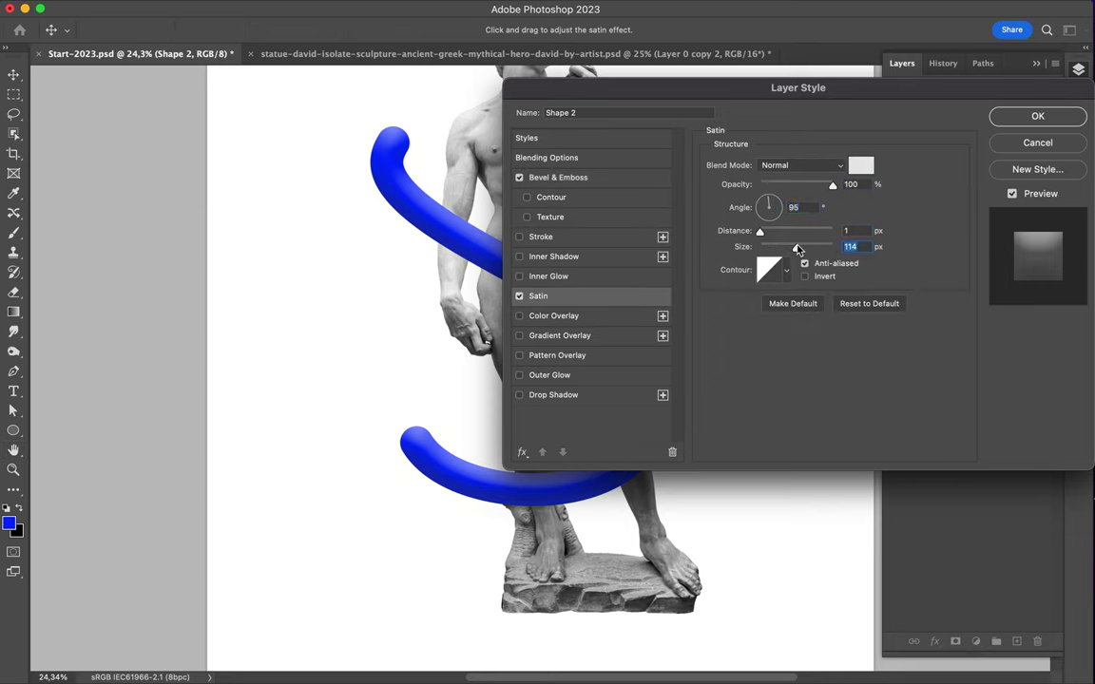
left_click(860, 166)
left_click(403, 122)
key("Return")
left_click(518, 295)
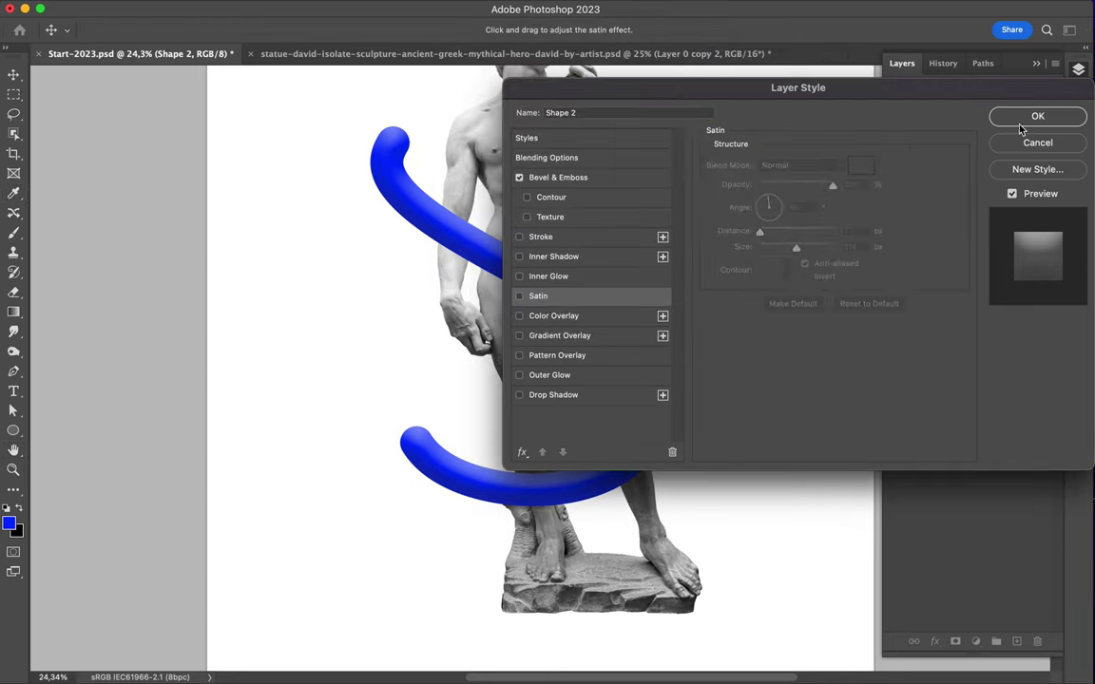
key("Return")
left_click_drag(997, 225, 1007, 285)
- Set the S layer's blend mode to Vivid Light
right_click(1010, 288)
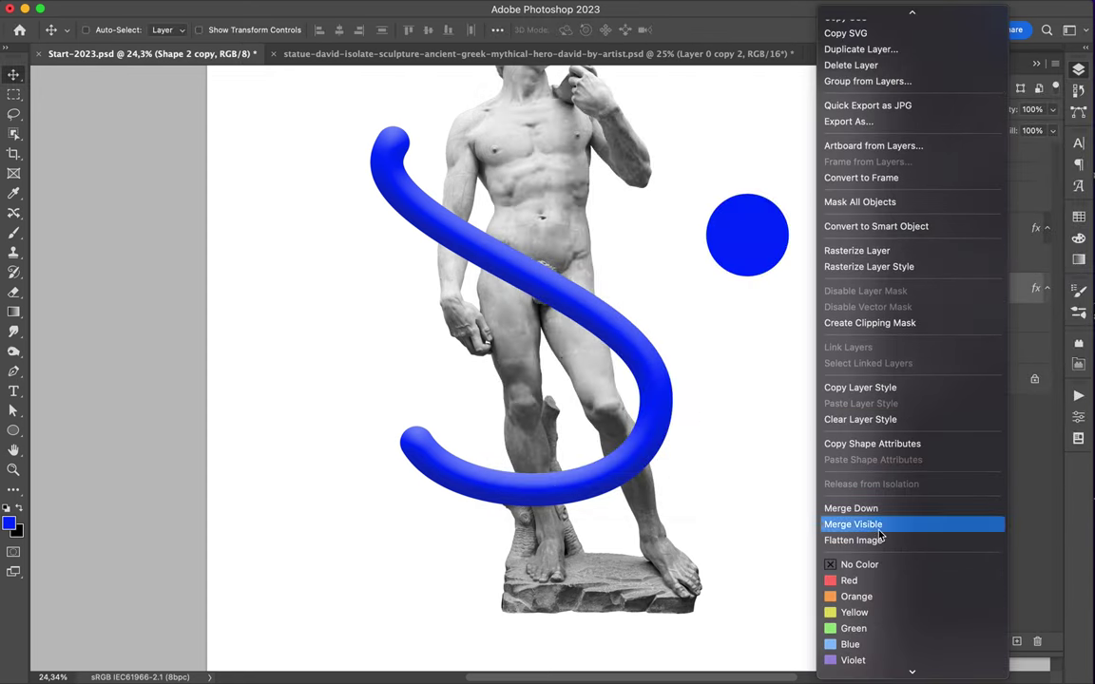
scroll(880, 557, "up", 3)
key("Escape")
left_click(926, 110)
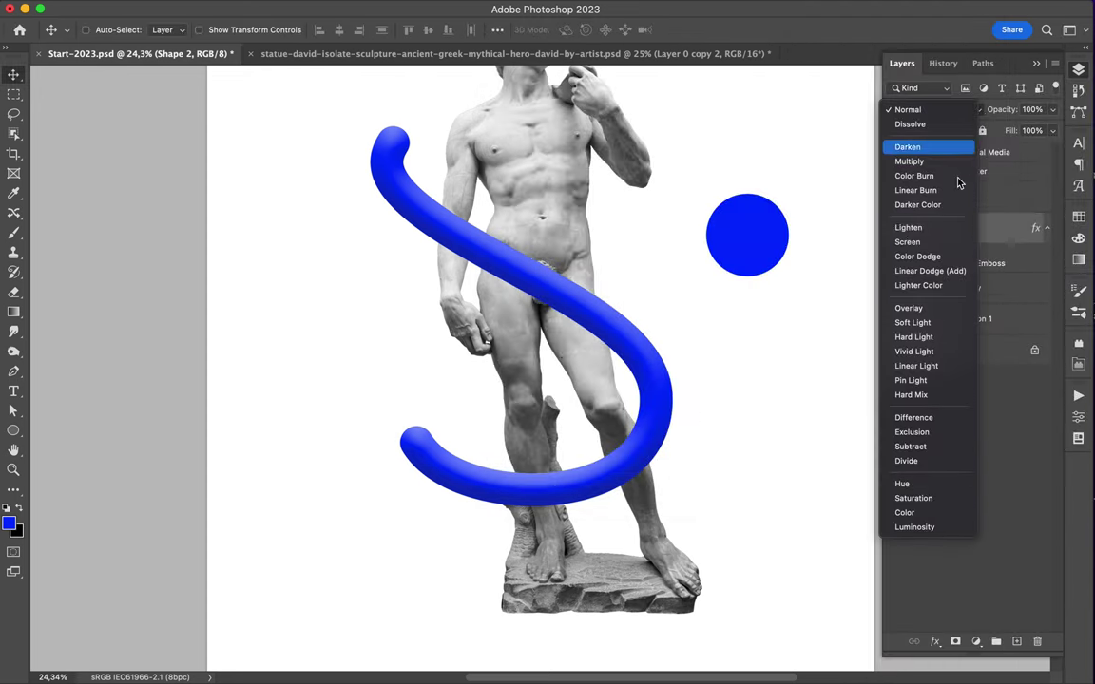
left_click(914, 351)
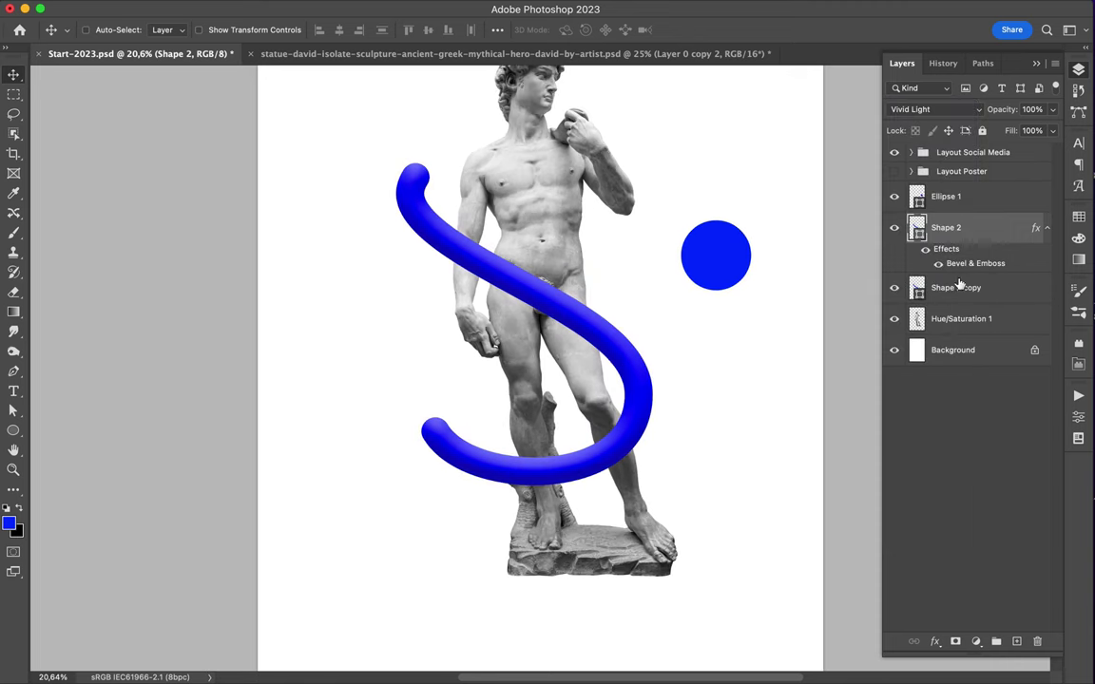
- Add a layer mask to the upper S layer and rasterize it
left_click(976, 642)
key("m")
right_click(1009, 228)
scroll(951, 281, "down", 5)
key("Escape")
right_click(1003, 228)
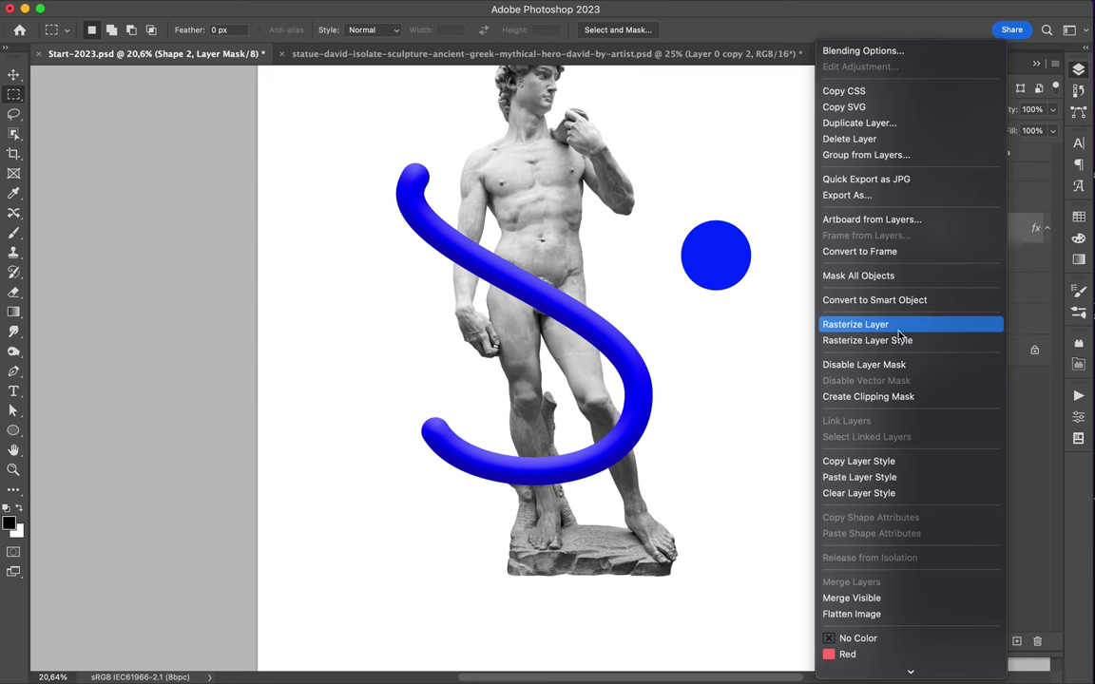
left_click(899, 325)
- Load the statue selection, set a 1400 px brush, and mask the S copy layer with it
left_click(944, 228)
key("b")
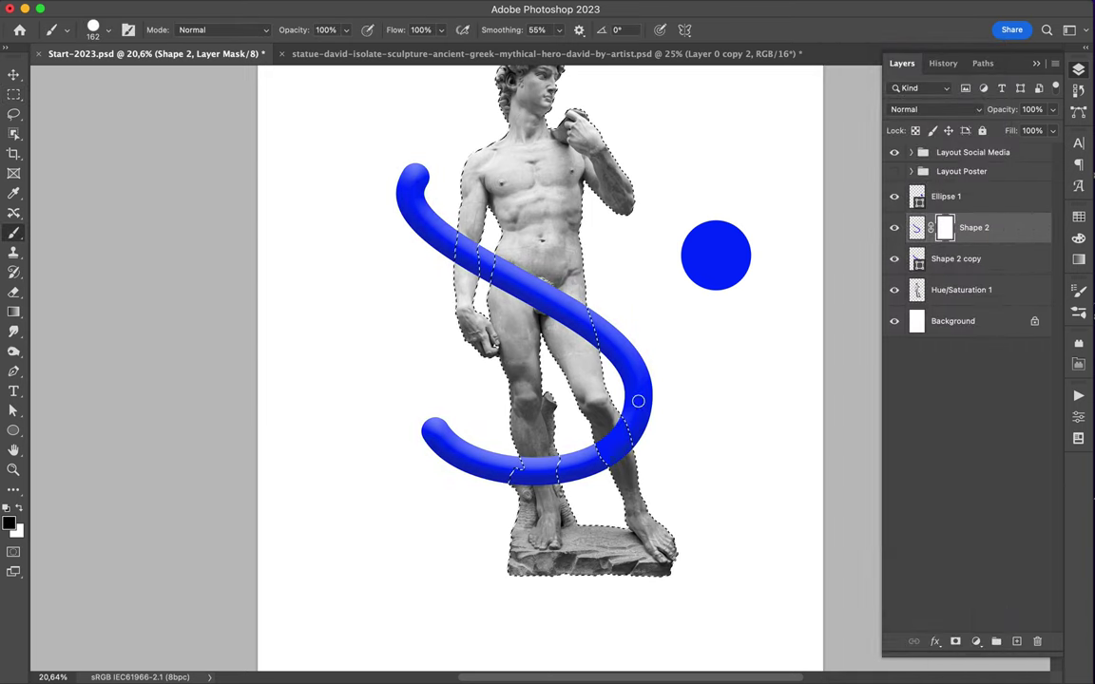
left_click(108, 29)
left_click_drag(66, 49, 133, 49)
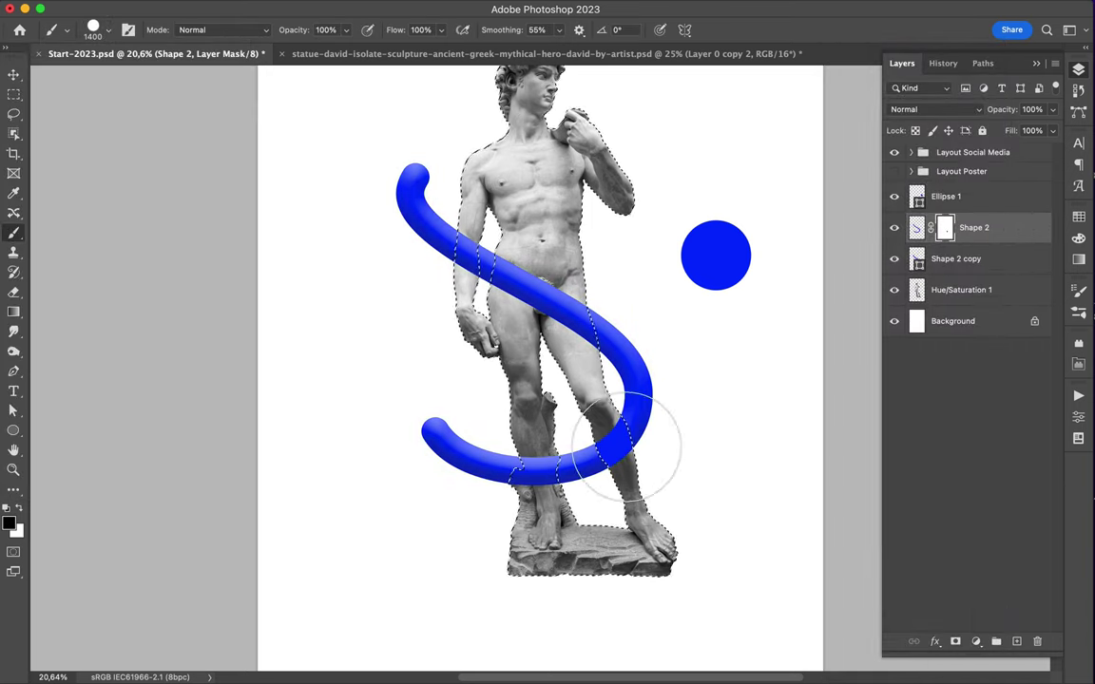
left_click(955, 259)
left_click(956, 642)
key("m")
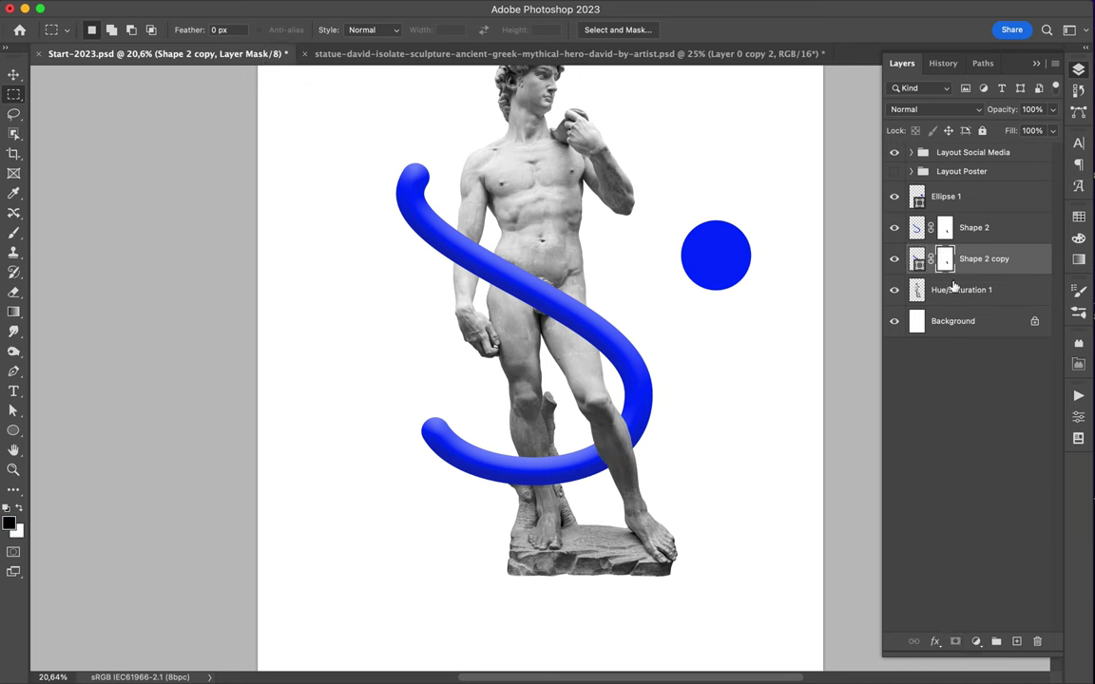
- Fill the S-shaped selection with black on a new shadow layer
left_click(917, 258, "ctrl")
left_click(1016, 642)
left_click(8, 522)
left_click(591, 296)
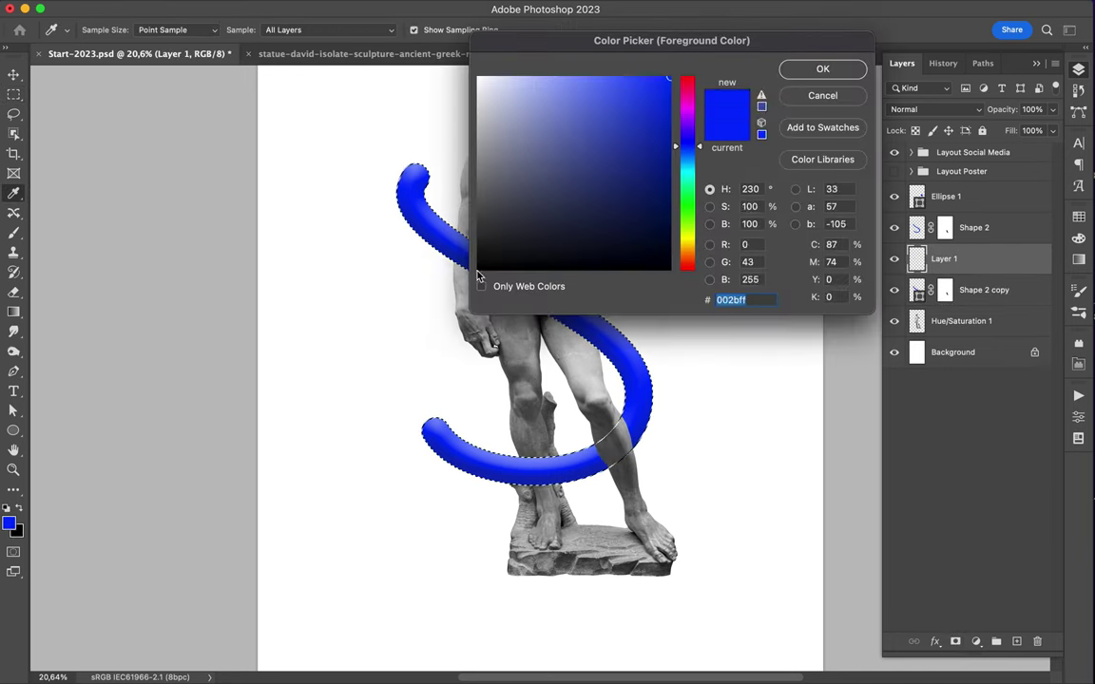
left_click(821, 69)
right_click(14, 312)
left_click(14, 231)
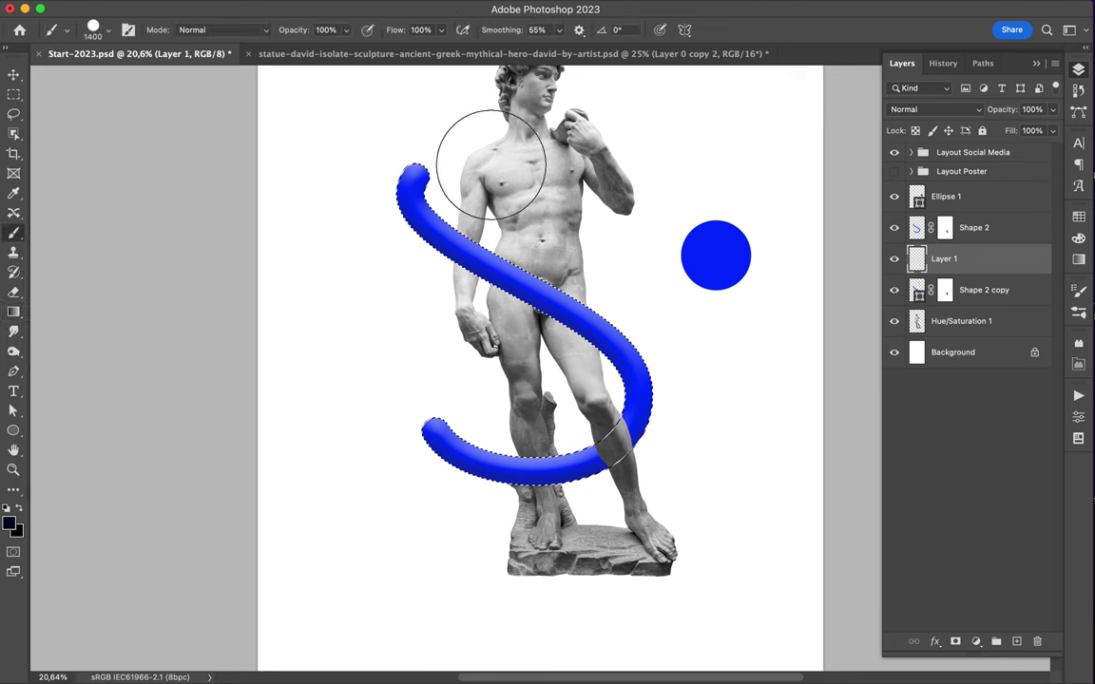
left_click_drag(613, 432, 526, 440)
key("ctrl+d")
key("v")
- Blur the black S shadow with a 158.9 px Gaussian Blur
left_click(354, 8)
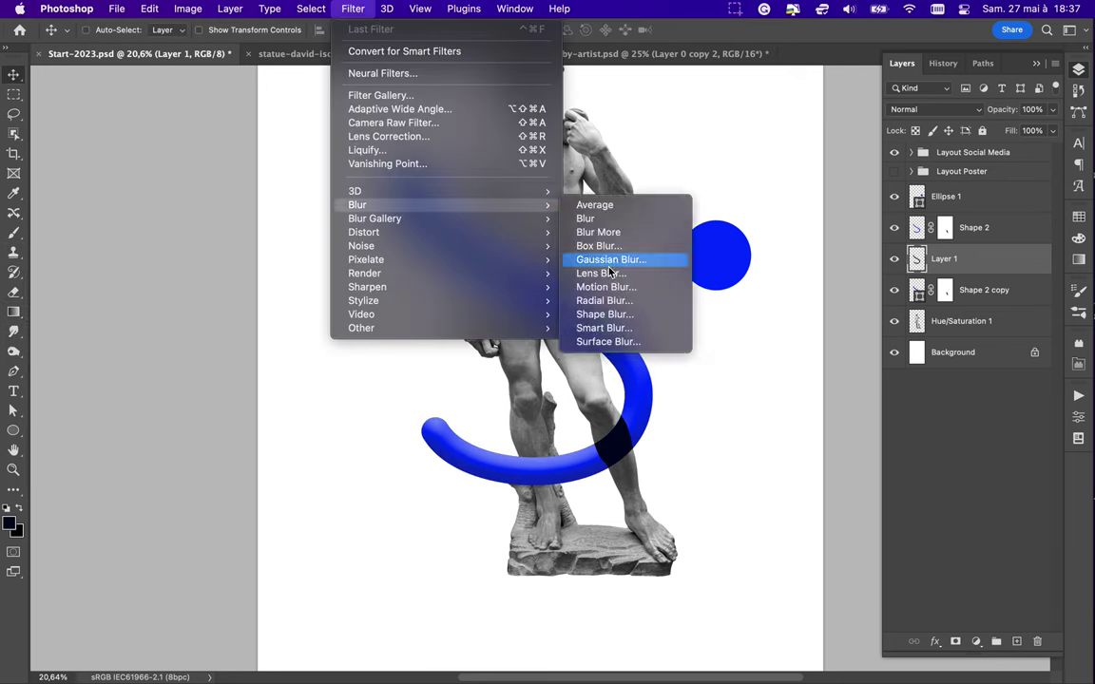
left_click(638, 252)
mouse_move(919, 309)
left_mouse_down()
mouse_move(894, 310)
mouse_move(910, 309)
left_mouse_up()
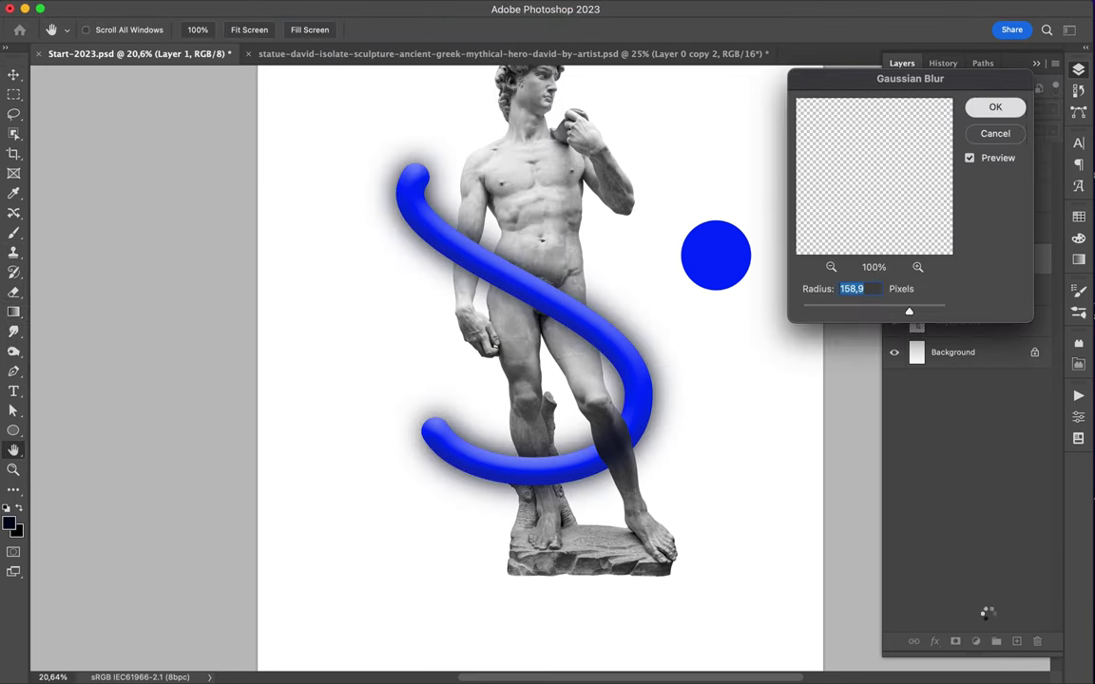
key("Return")
- Mask the shadow layer and paint out the shadow outside the statue
left_click(956, 641)
key("b")
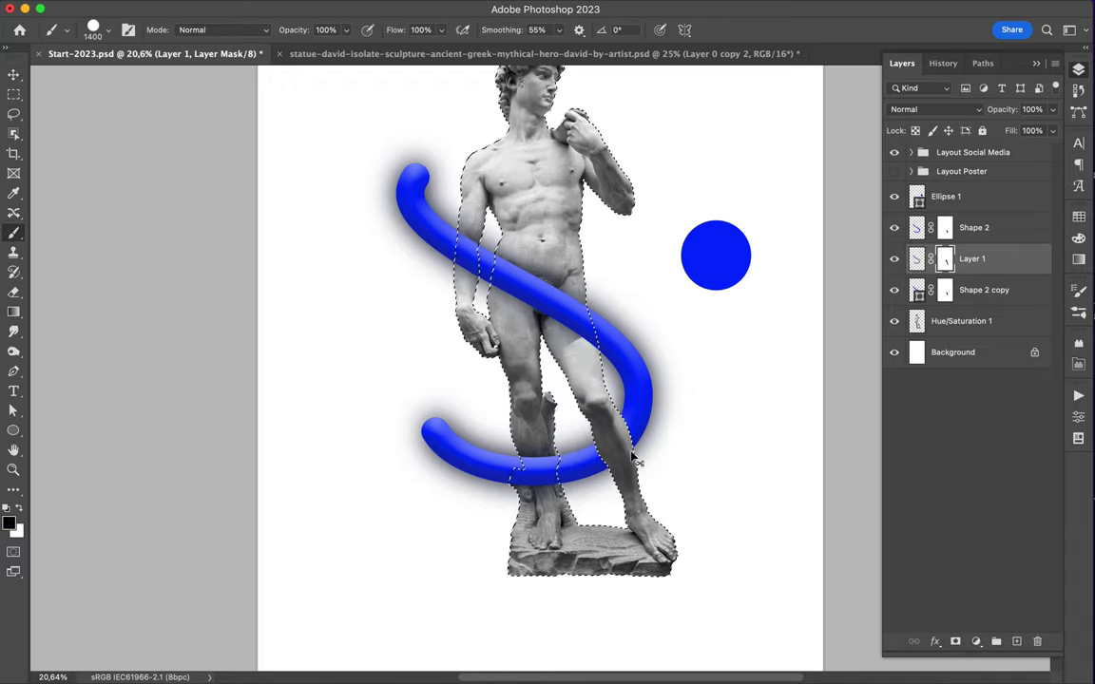
key("v")
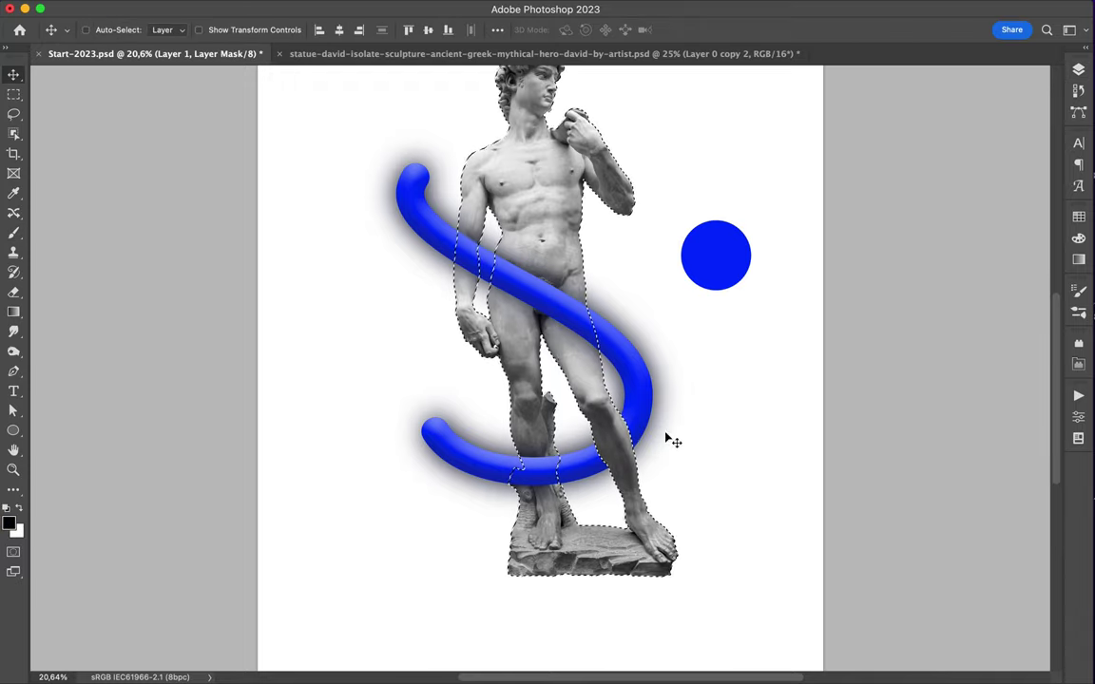
key("ctrl+shift+i")
key("F7")
key("b")
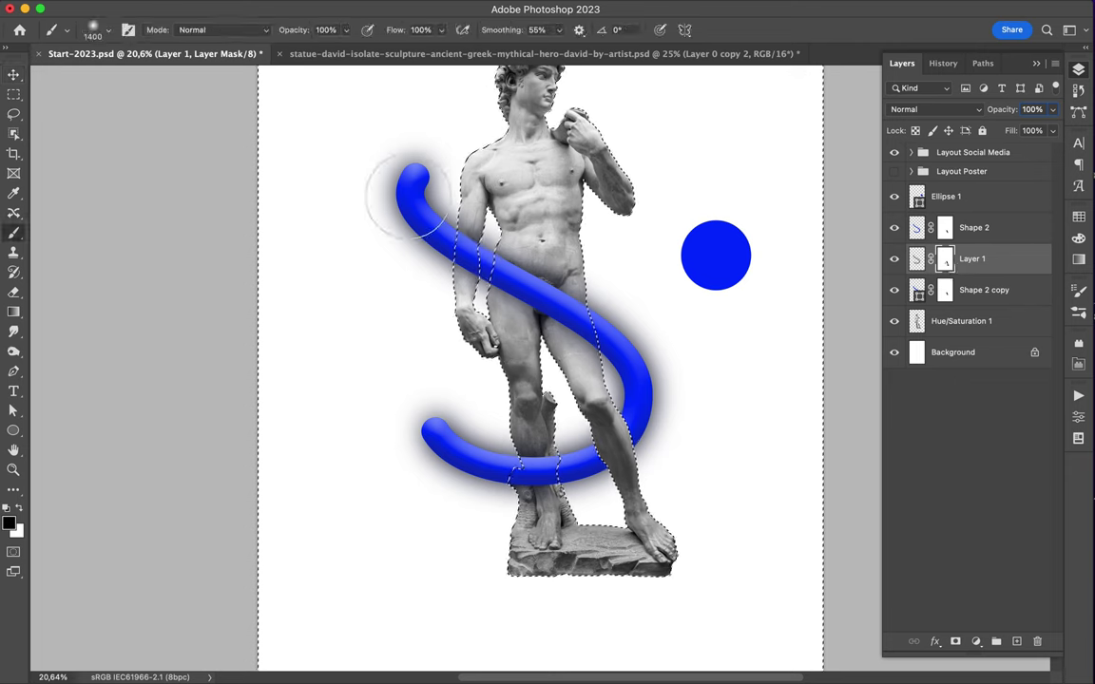
left_click_drag(397, 197, 399, 418)
left_click_drag(570, 400, 361, 142)
key("ctrl+d")
key("v")
scroll(637, 320, "up", 3)
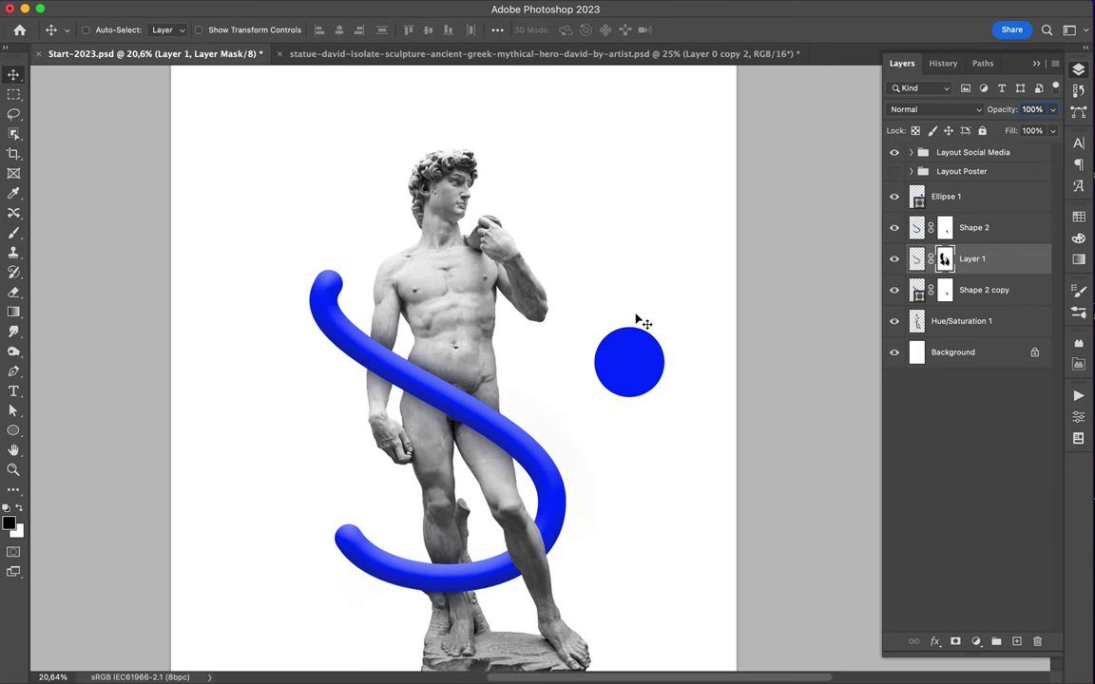
- Reselect the shadow layer, then load, invert and clear the statue selection
left_click(979, 290)
left_click(972, 259)
left_click(944, 258, "ctrl")
key("b")
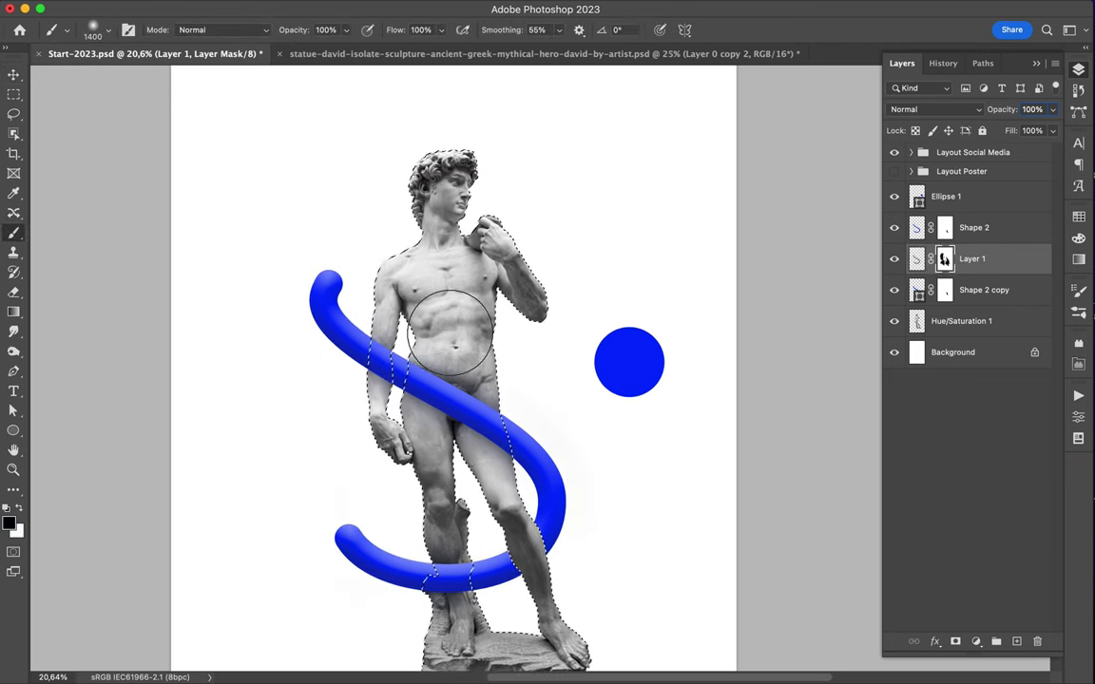
key("ctrl+shift+i")
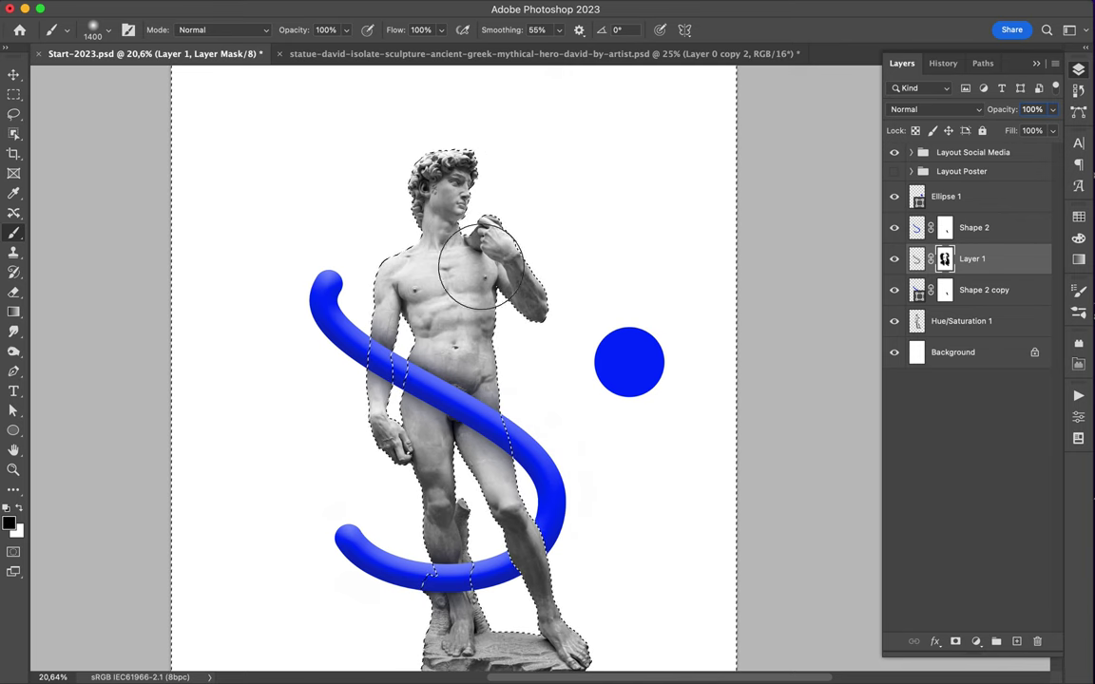
key("ctrl+d")
key("m")
key("v")
scroll(585, 314, "down", 2)
- Fill the statue silhouette with black on a new layer above the statue
left_click(961, 321)
left_click(944, 259, "ctrl")
left_click(1016, 640)
right_click(13, 311)
left_click(85, 301)
left_click(447, 285)
key("ctrl+d")
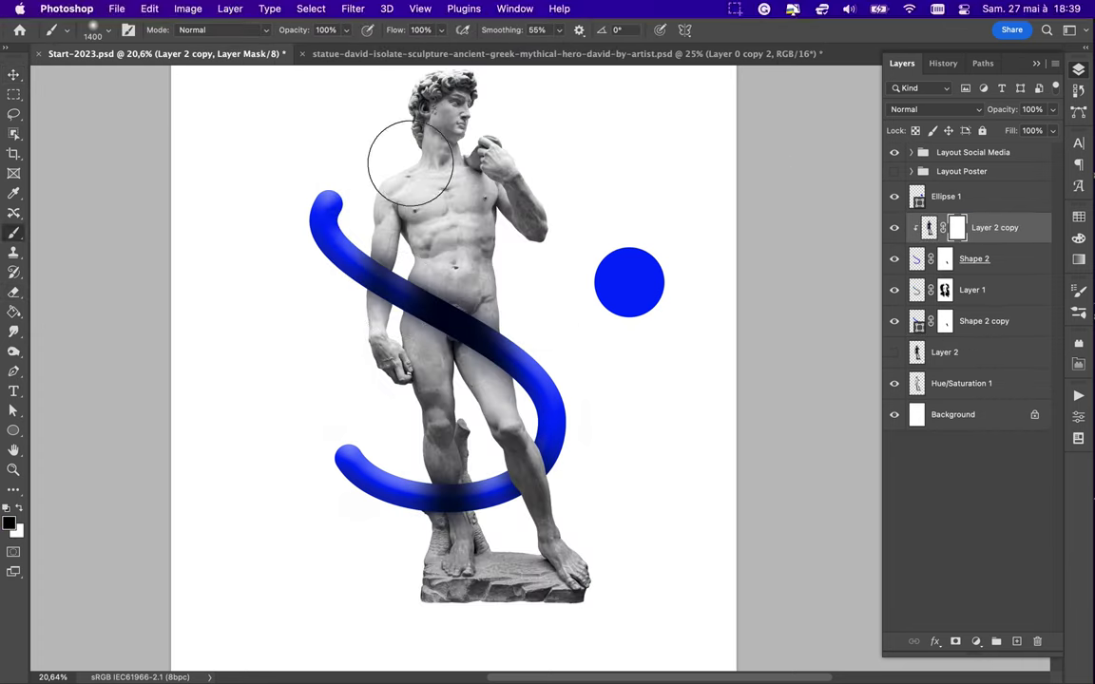
- Paint away the dark shading along the S and fit the whole poster in view
left_click_drag(362, 263, 521, 356)
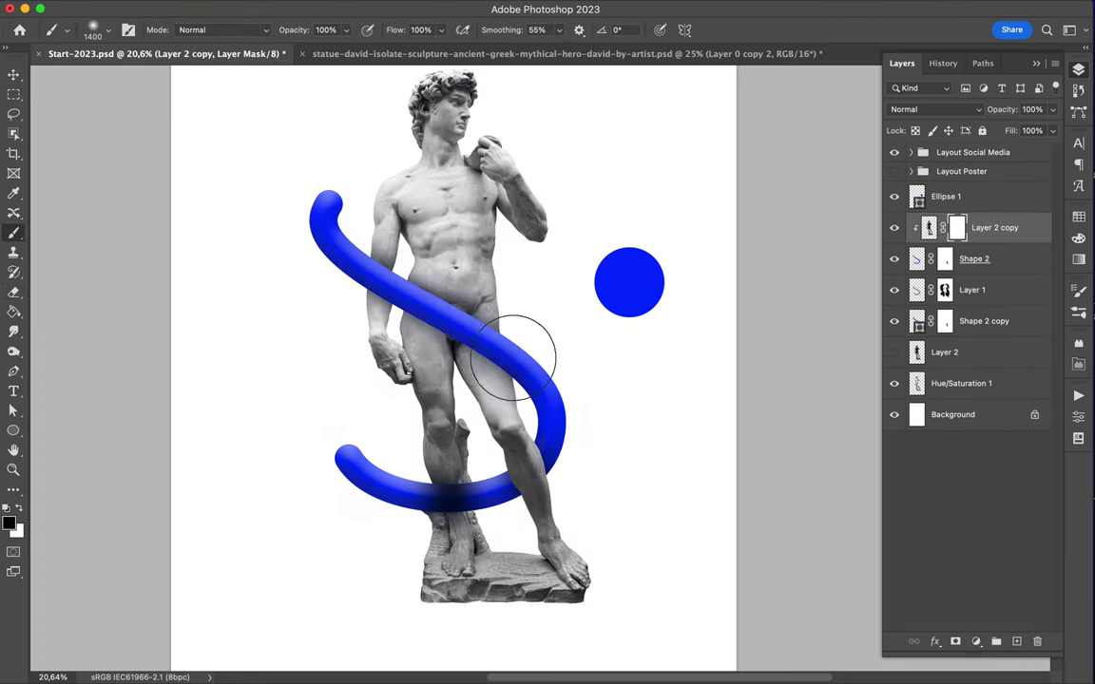
key("ctrl+0")
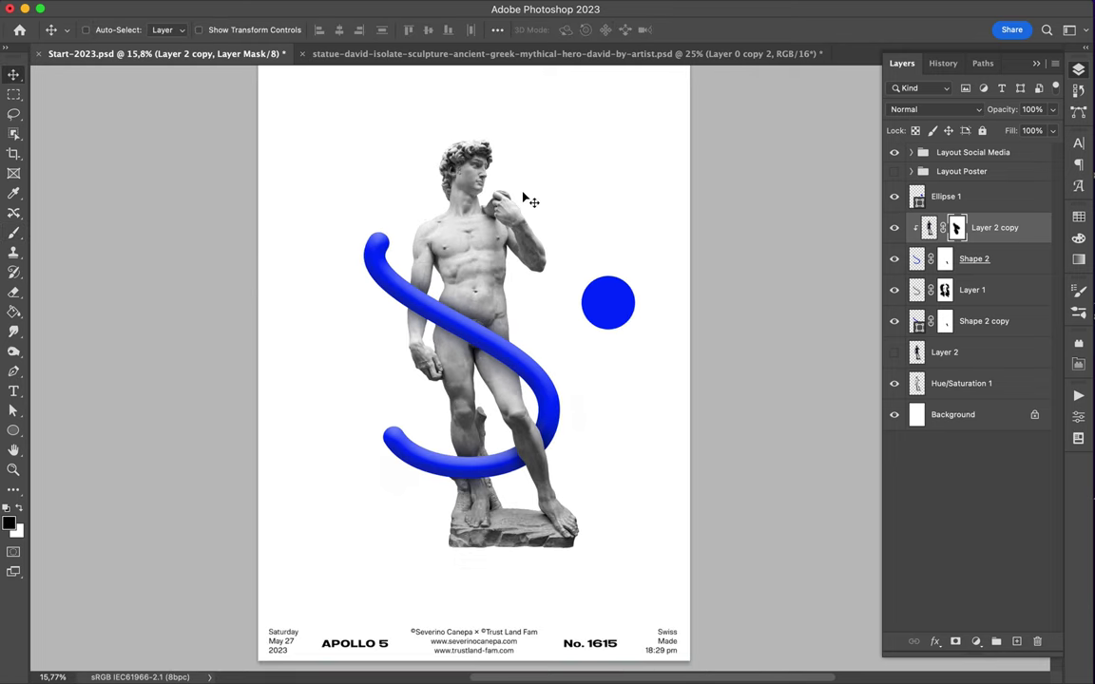
key("p")
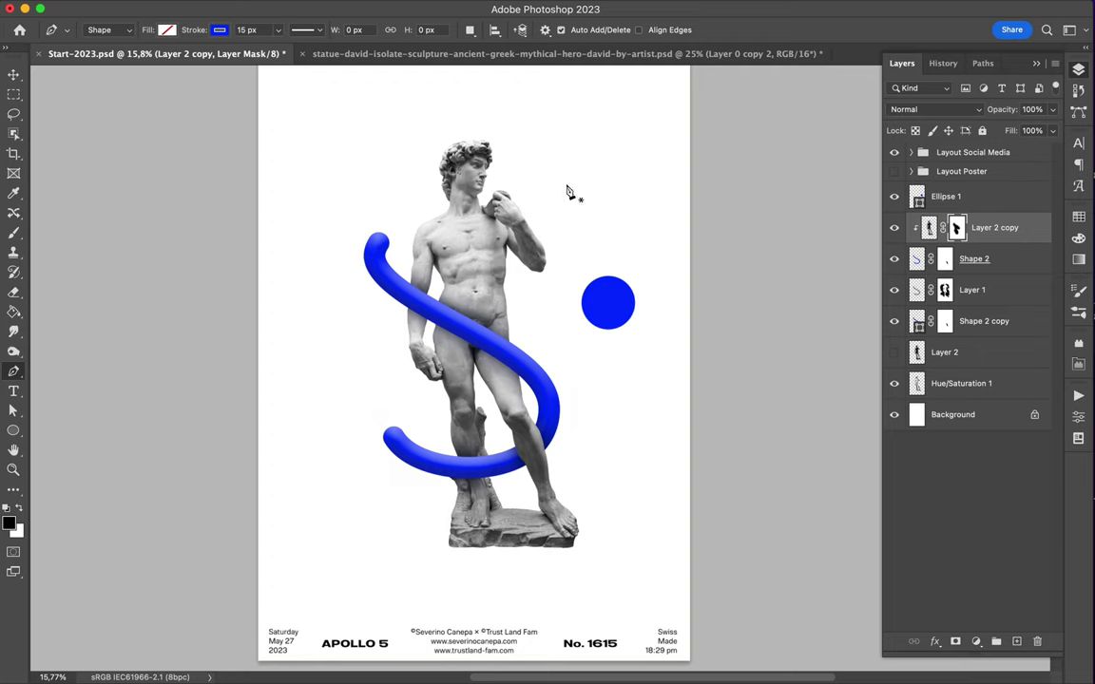
- Draw a curve from the statue's chest to above its right shoulder and reshape it
left_click(427, 409)
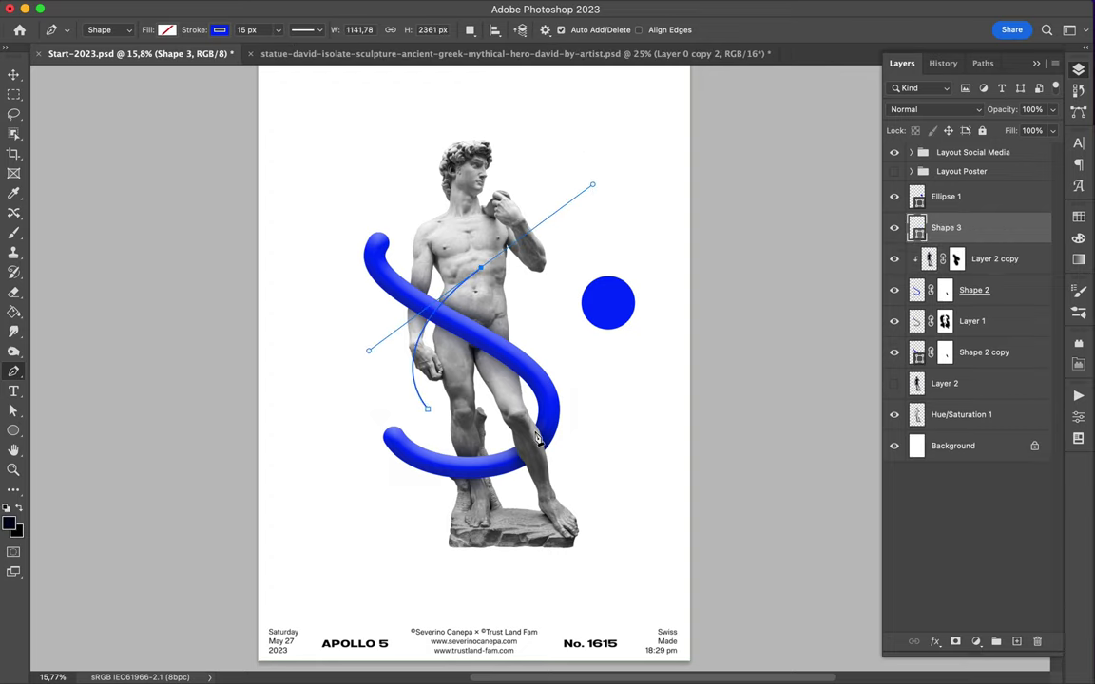
key("ctrl+z")
left_click(551, 207)
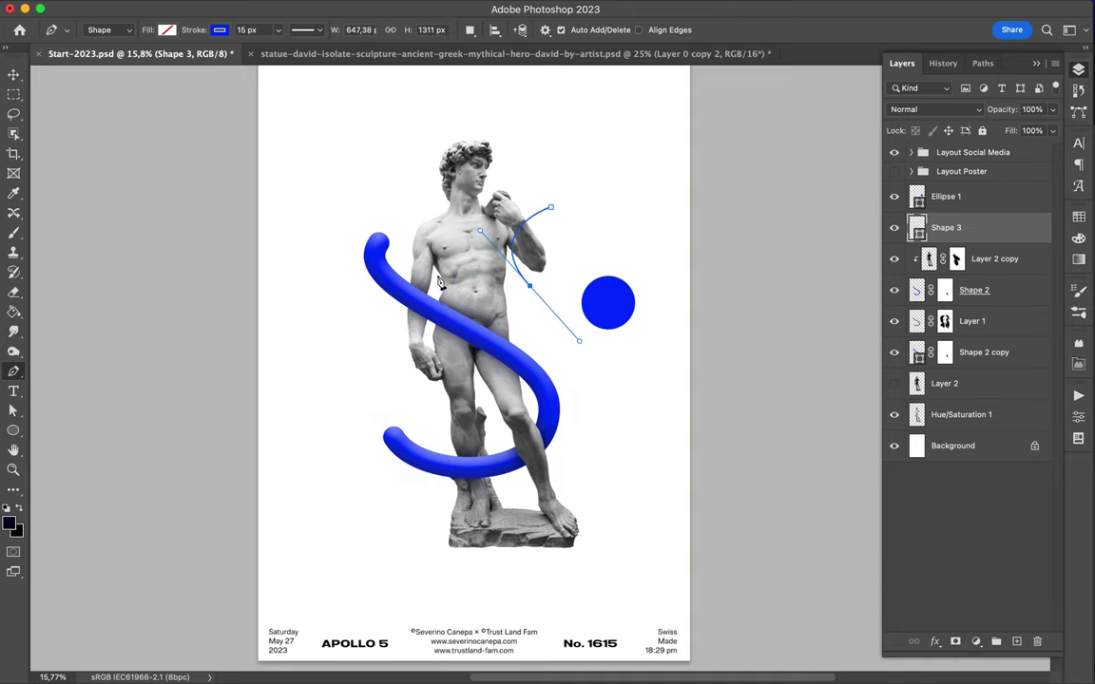
key("a")
left_click_drag(529, 285, 525, 278)
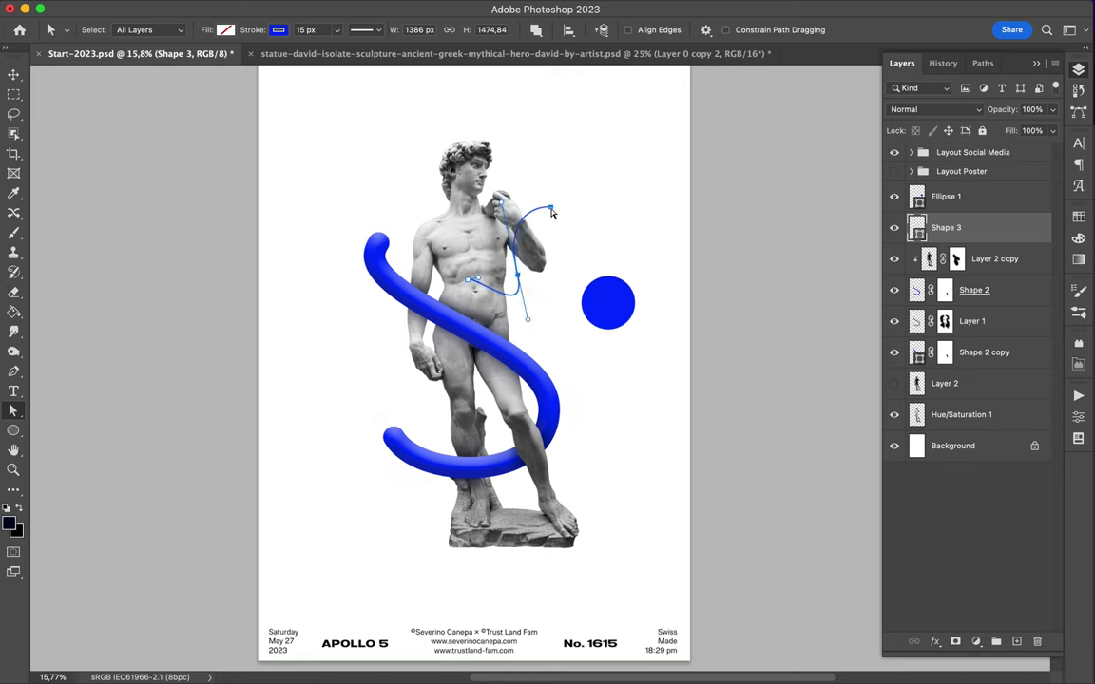
- Set the curve's stroke width to 95 px and add a layer mask to it
scroll(540, 385, "up", 2)
double_click(320, 32)
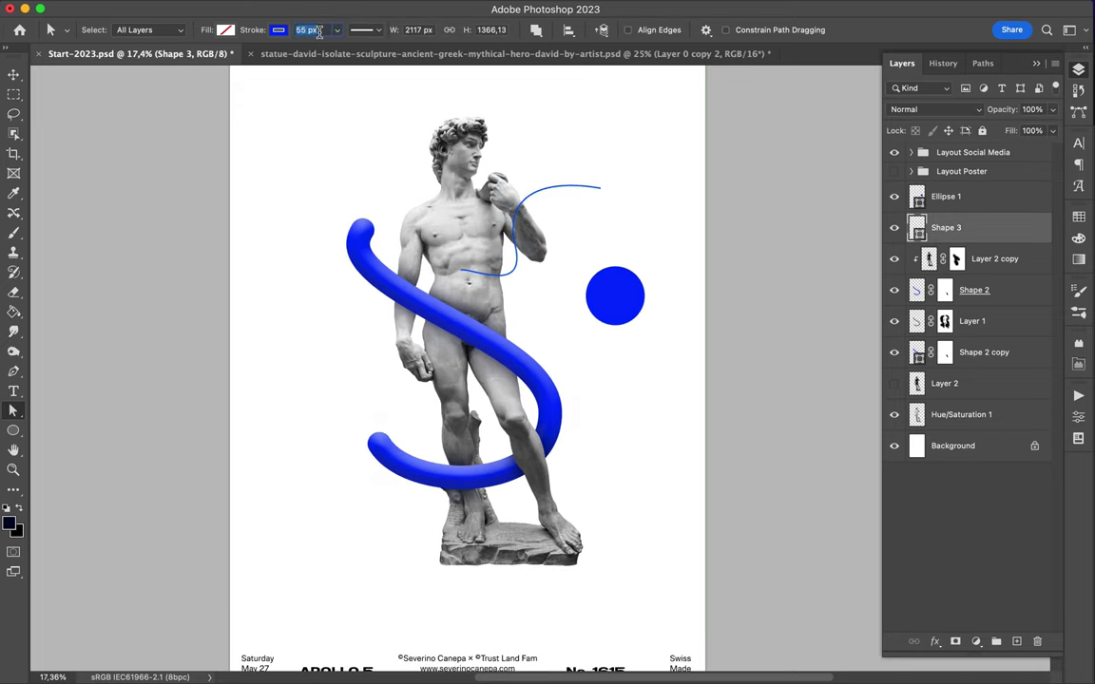
type("95")
key("Return")
left_click(338, 35)
key("v")
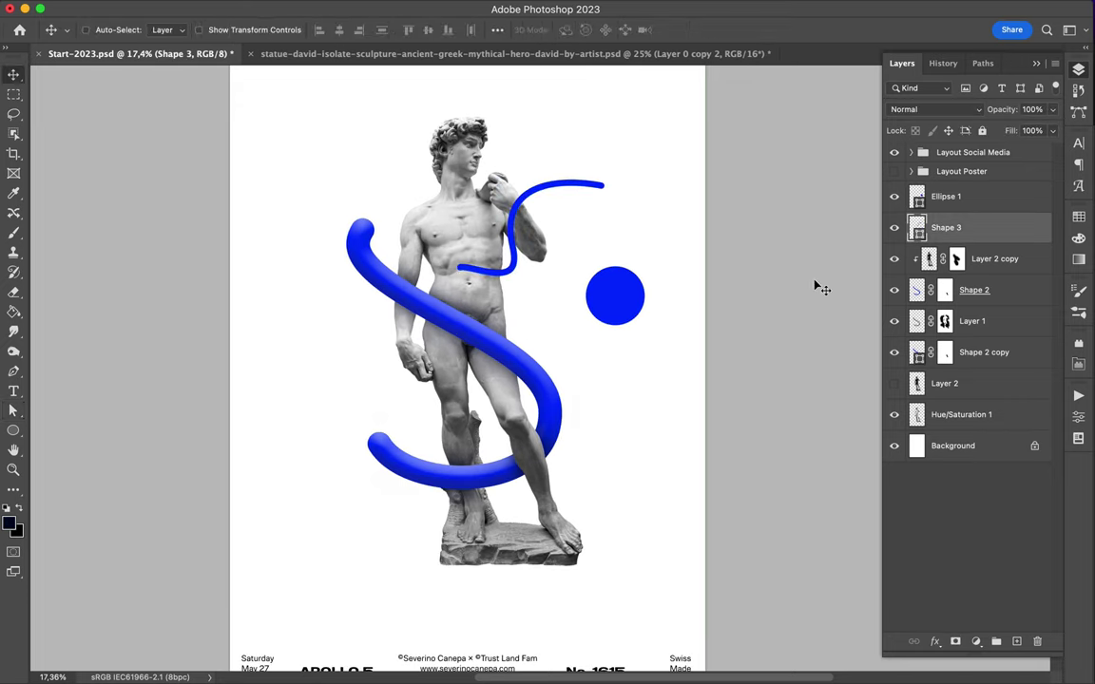
left_click(956, 646)
- Paint black on Shape 3's mask to hide the curve where it passes behind the forearm
scroll(557, 232, "up", 5)
key("b")
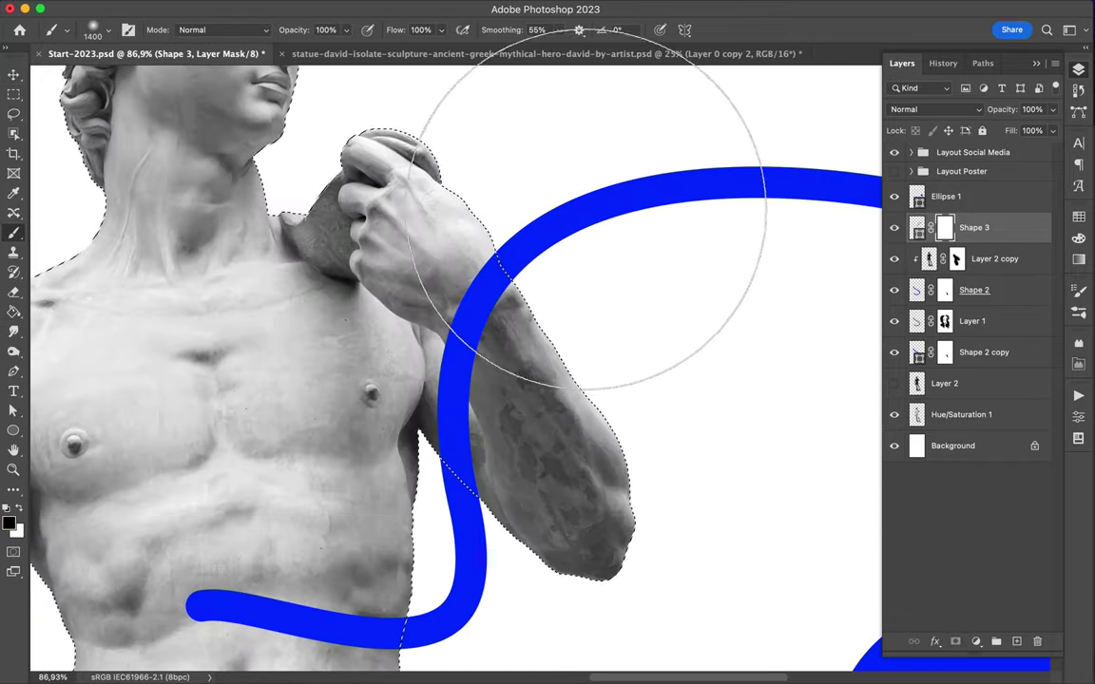
key("]")
mouse_move(660, 330)
left_mouse_down()
mouse_move(649, 269)
mouse_move(673, 261)
left_mouse_up()
right_click(599, 228)
scroll(673, 261, "up", 5)
key("Return")
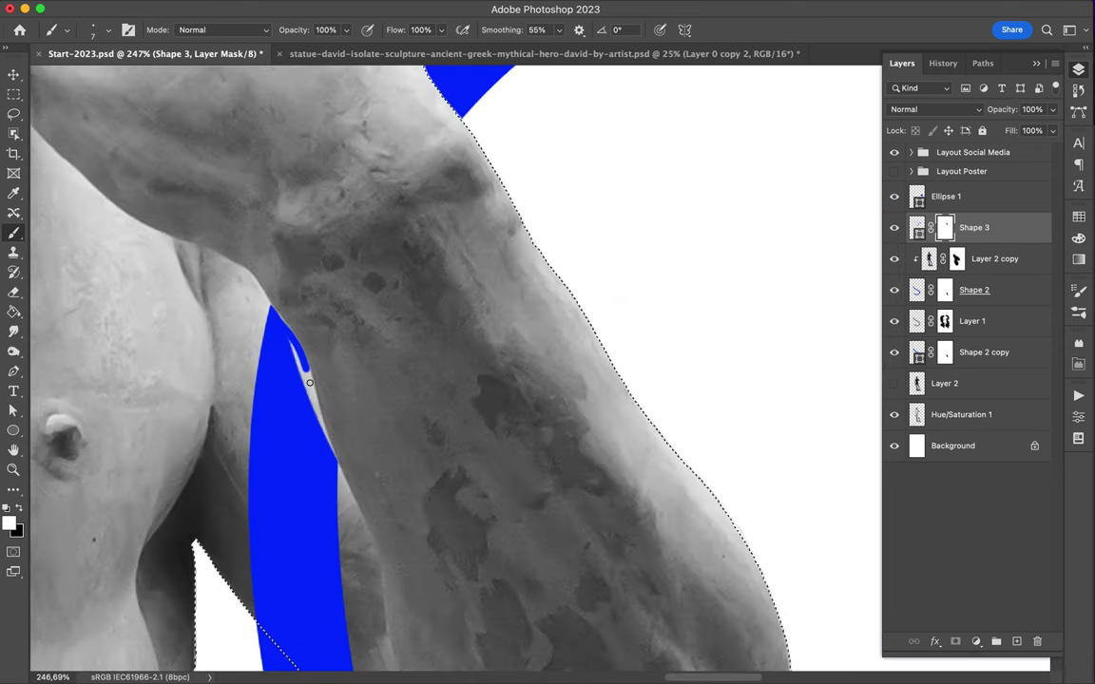
scroll(308, 397, "up", 3)
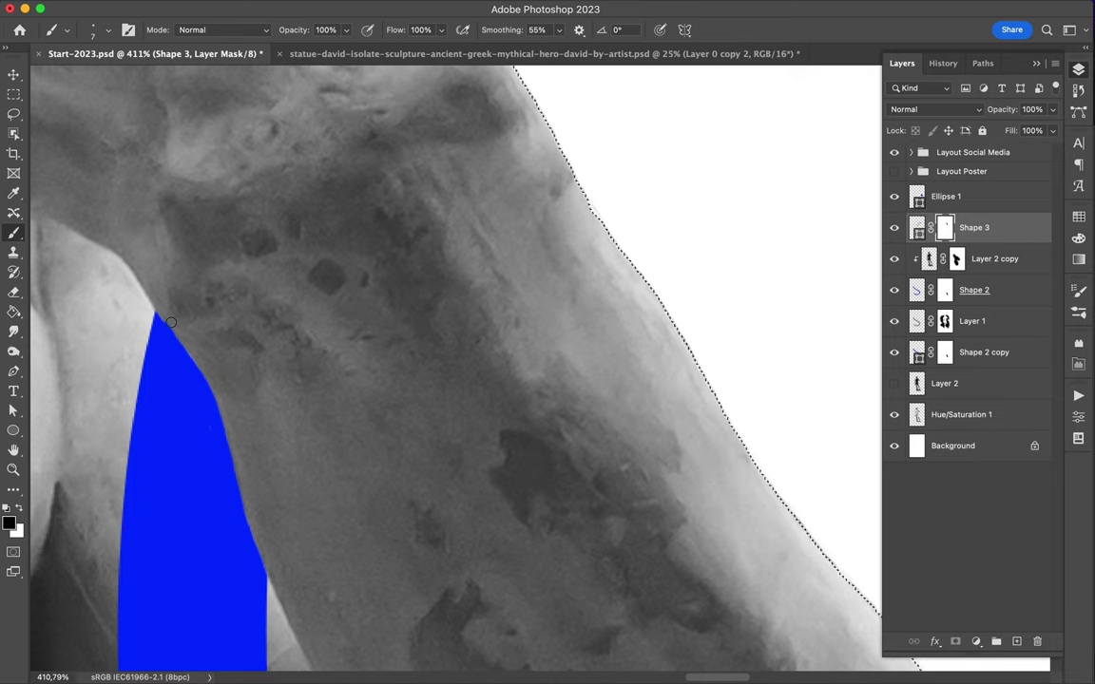
scroll(201, 387, "down", 3)
scroll(168, 347, "down", 5)
scroll(168, 347, "up", 1)
- Clear the selection and paste the copied bevel-and-emboss tube style onto Shape 3
key("ctrl+d")
key("v")
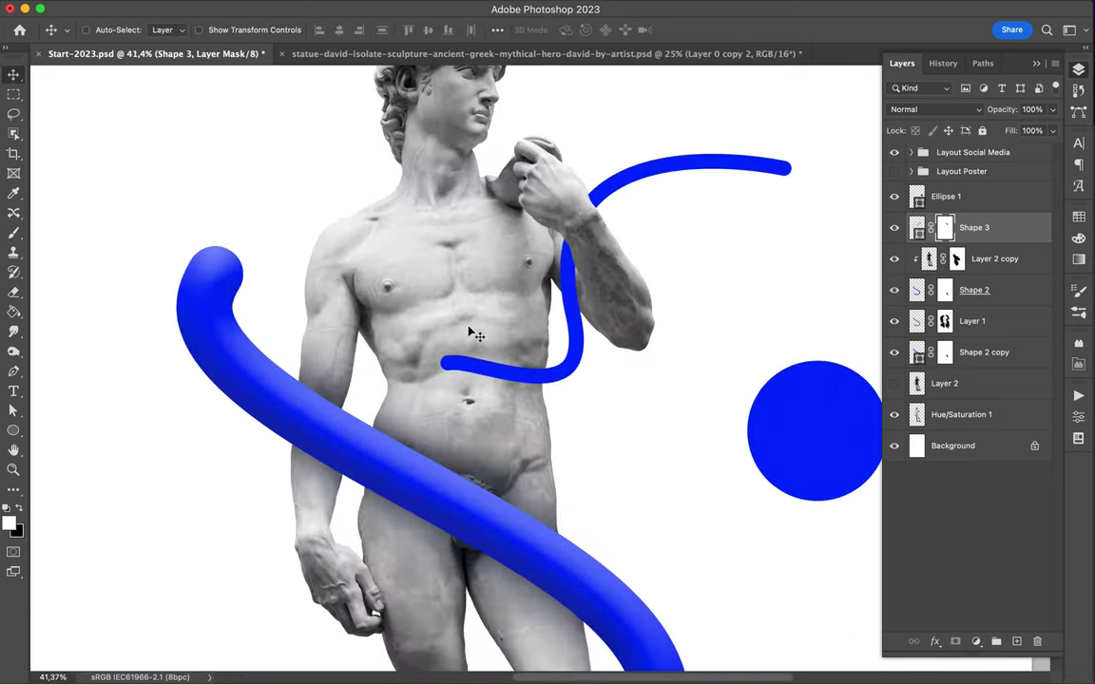
right_click(936, 233)
left_click(855, 661)
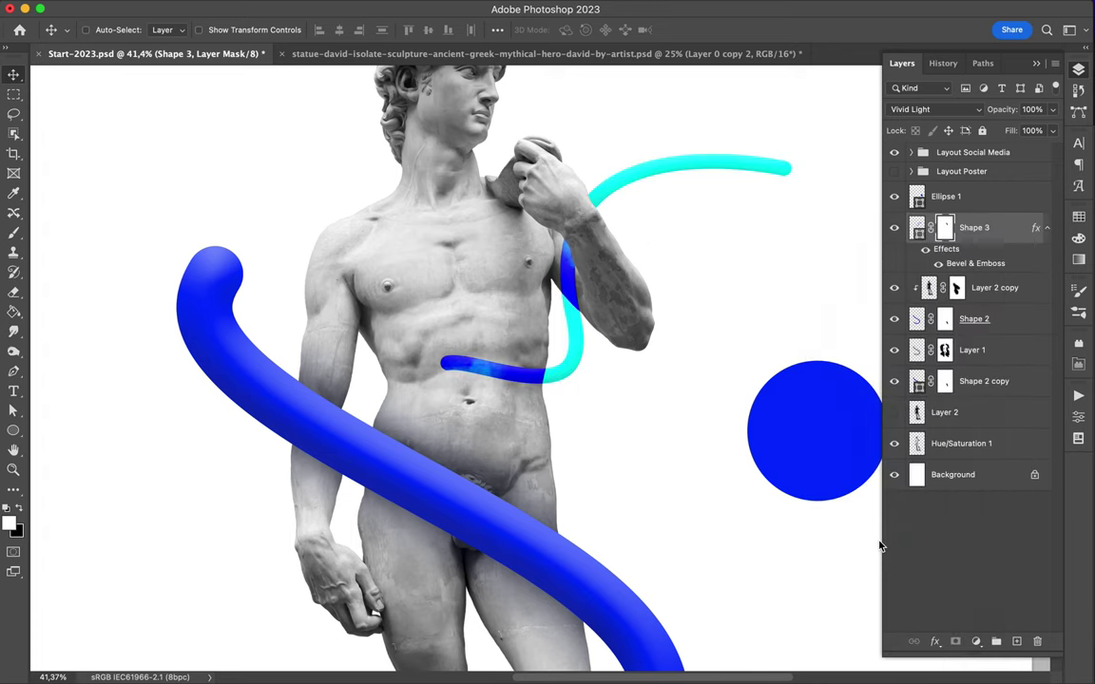
- Duplicate Shape 3 and confirm its glossy bevel style with Normal blending
key("ctrl+z")
key("ctrl+j")
double_click(998, 227)
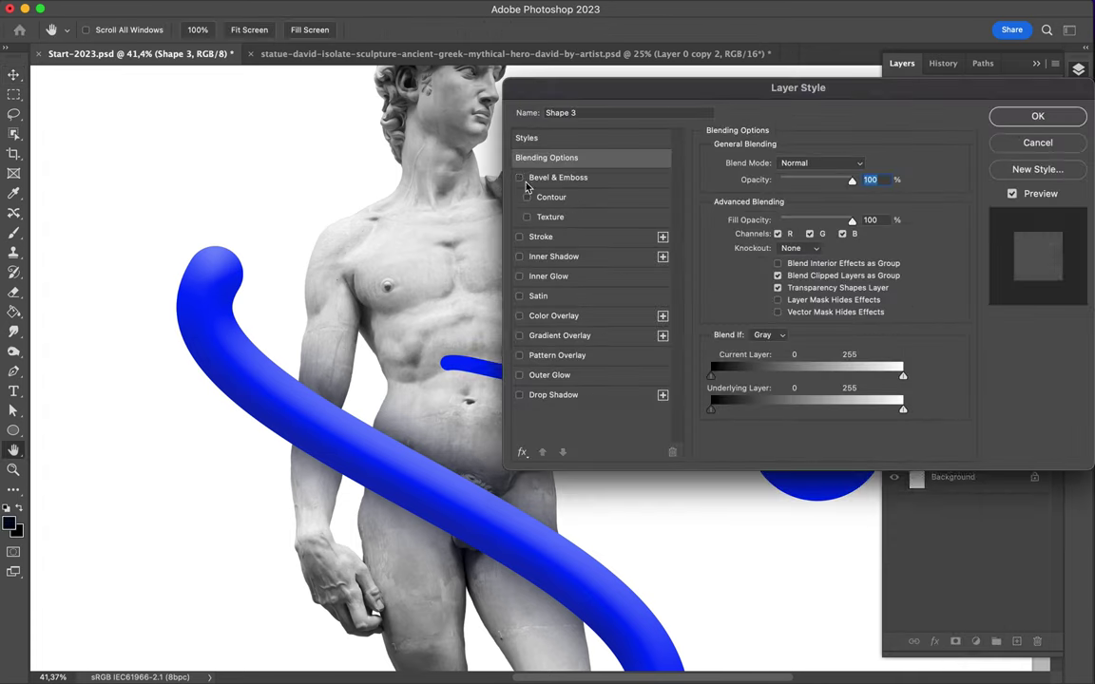
left_click(1034, 115)
- Make another copy of the curve below the original and clear its effects
left_click_drag(986, 237, 984, 277)
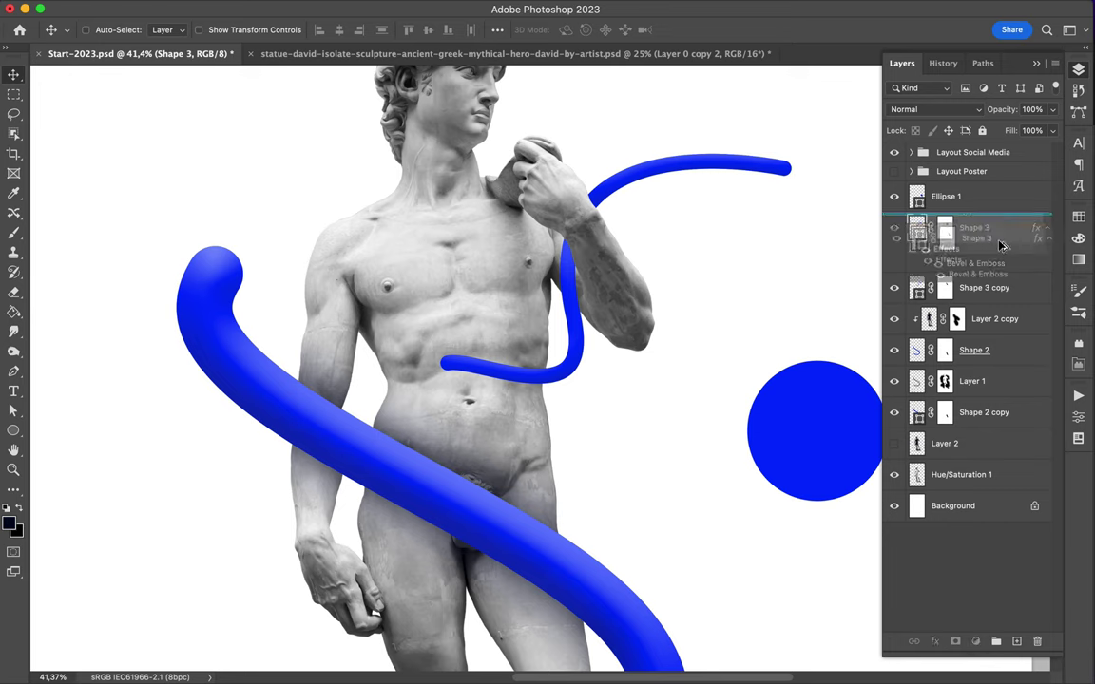
right_click(998, 290)
left_click(836, 601)
- Compare blend modes on Shape 2, toggle a tube layer's visibility, and check the Shape 3 copies
left_click(974, 381)
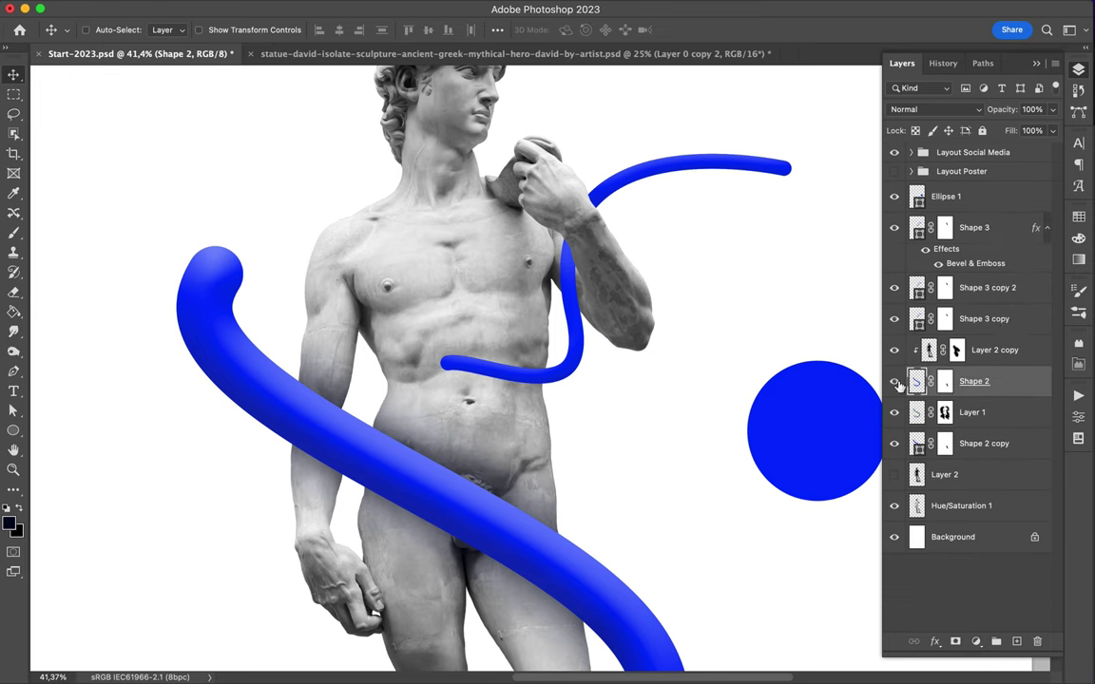
left_click(932, 109)
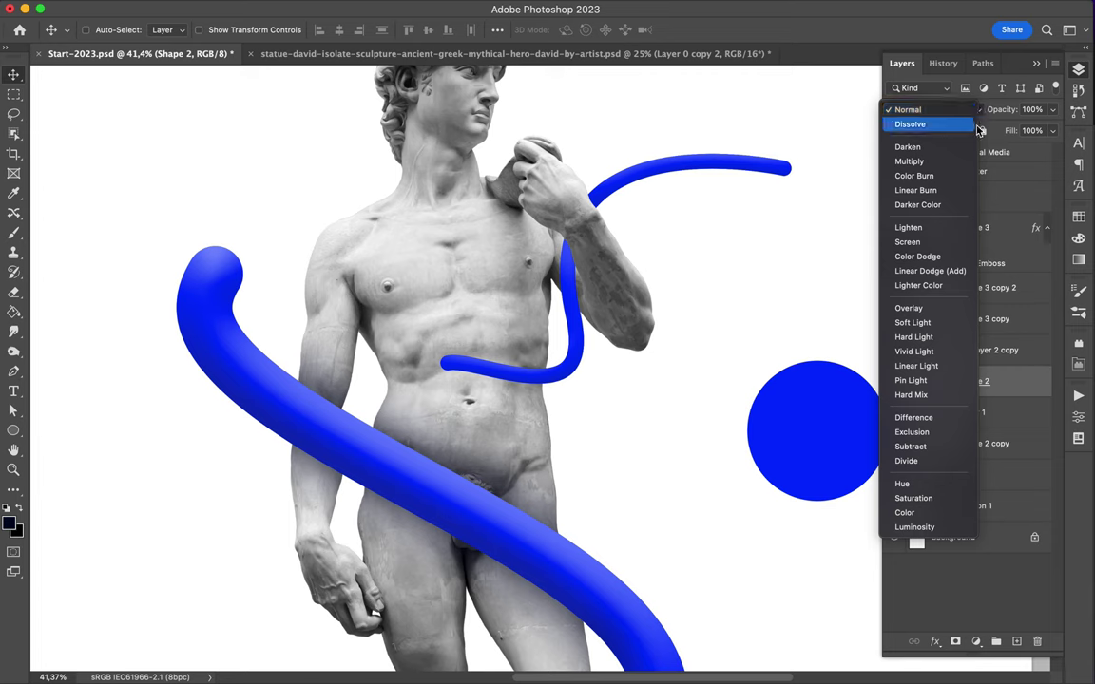
left_click(982, 412)
left_click(894, 413)
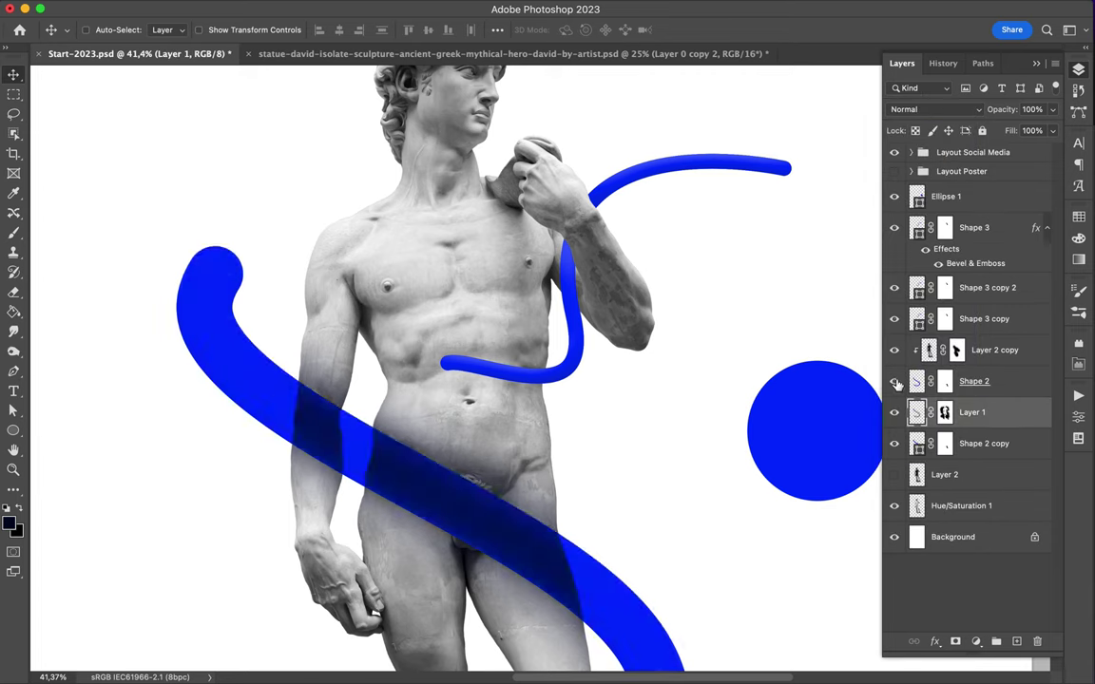
left_click(893, 412)
left_click(988, 287)
left_click(985, 318)
left_click(974, 228)
left_click(989, 287)
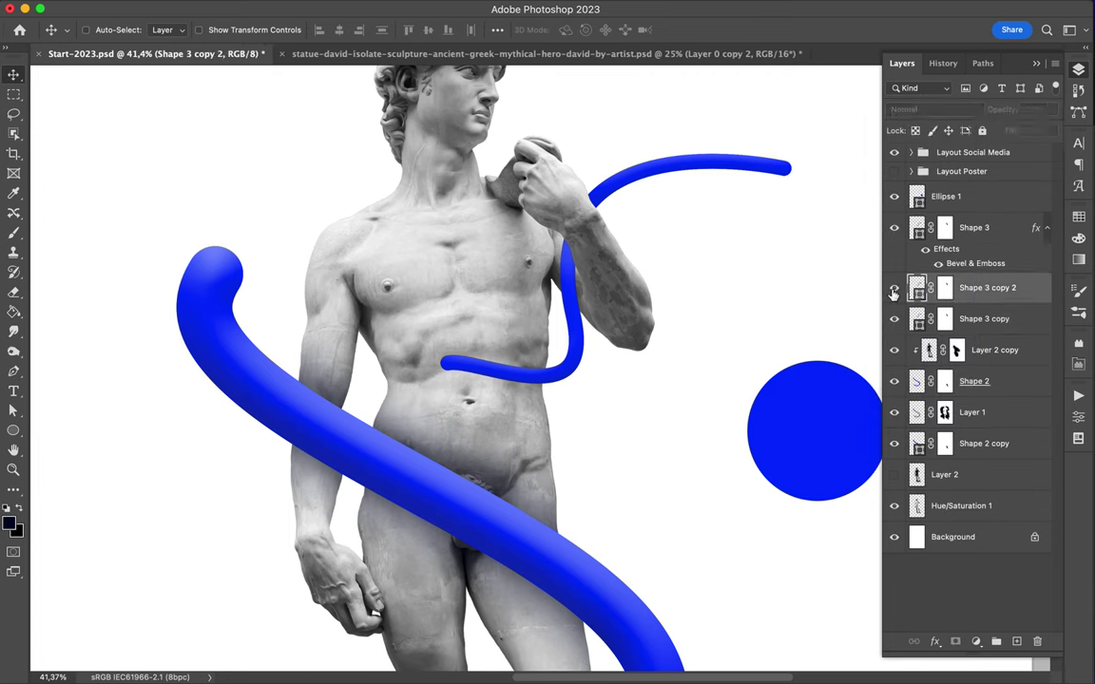
- Keep Shape 2 at Normal blending and copy the statue cutout above Shape 3
left_click(446, 486, "ctrl")
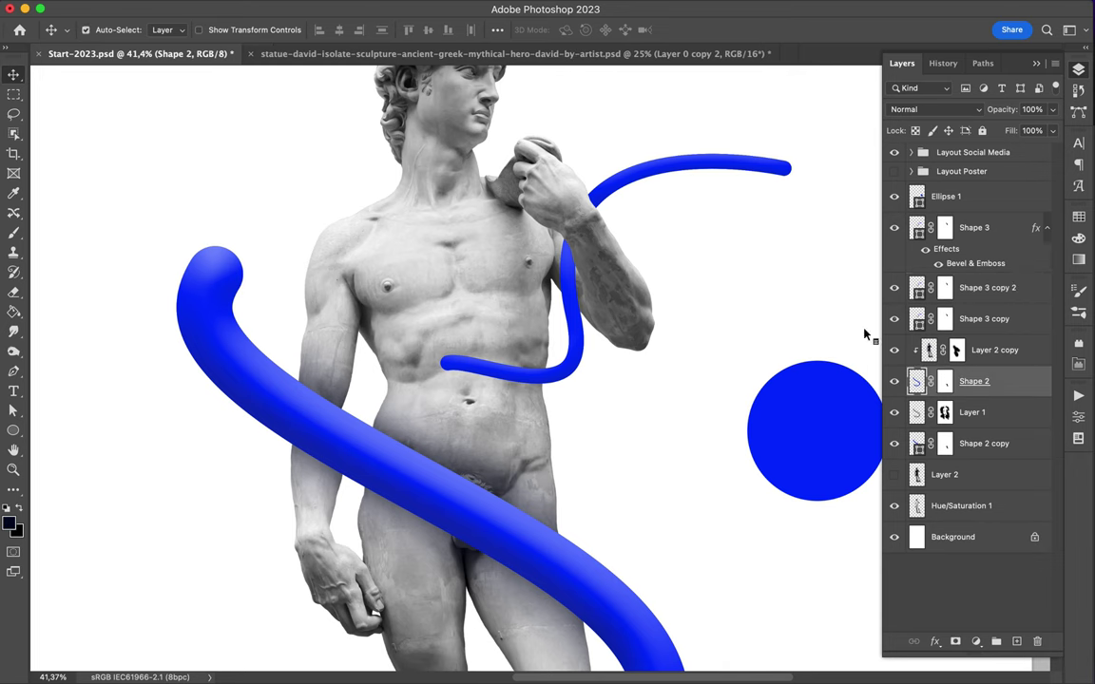
left_click(931, 109)
key("Escape")
left_click(989, 229)
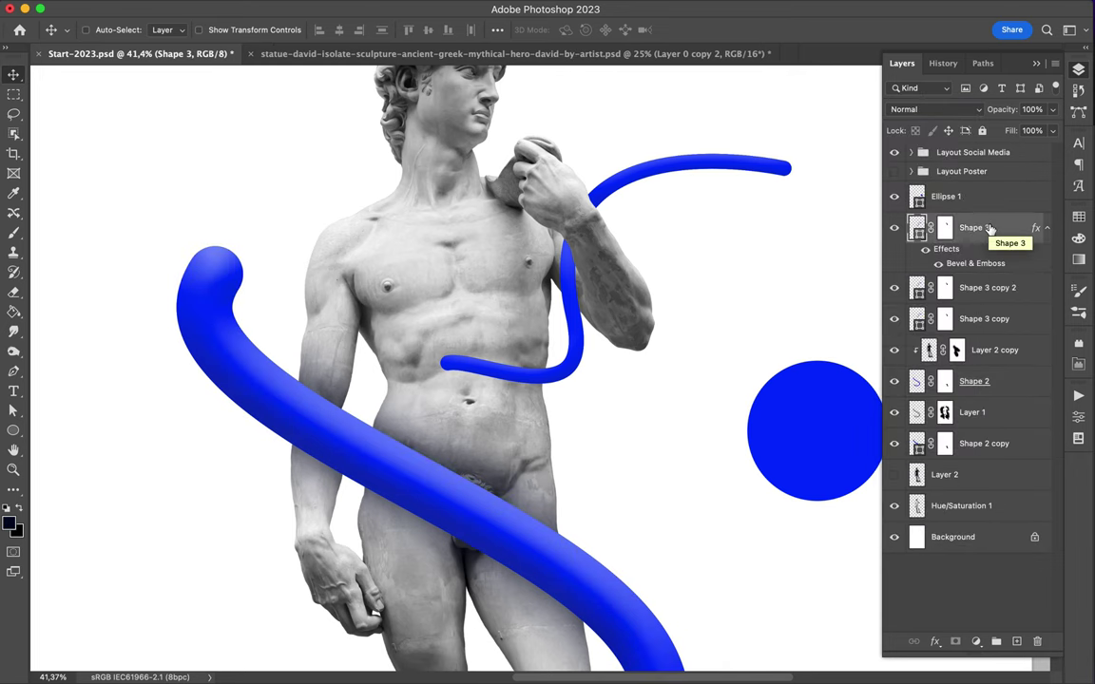
left_click_drag(986, 365, 989, 221)
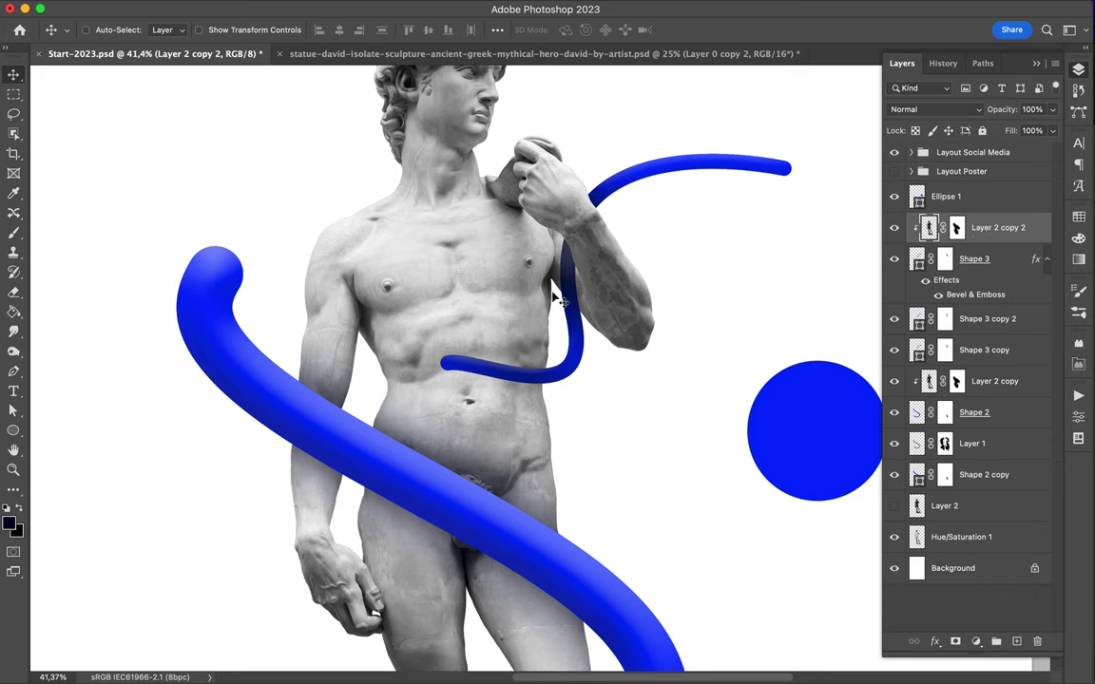
- Zoom out to the full poster and target the statue copy's mask with the Brush
key("ctrl+0")
key("b")
left_click(100, 30)
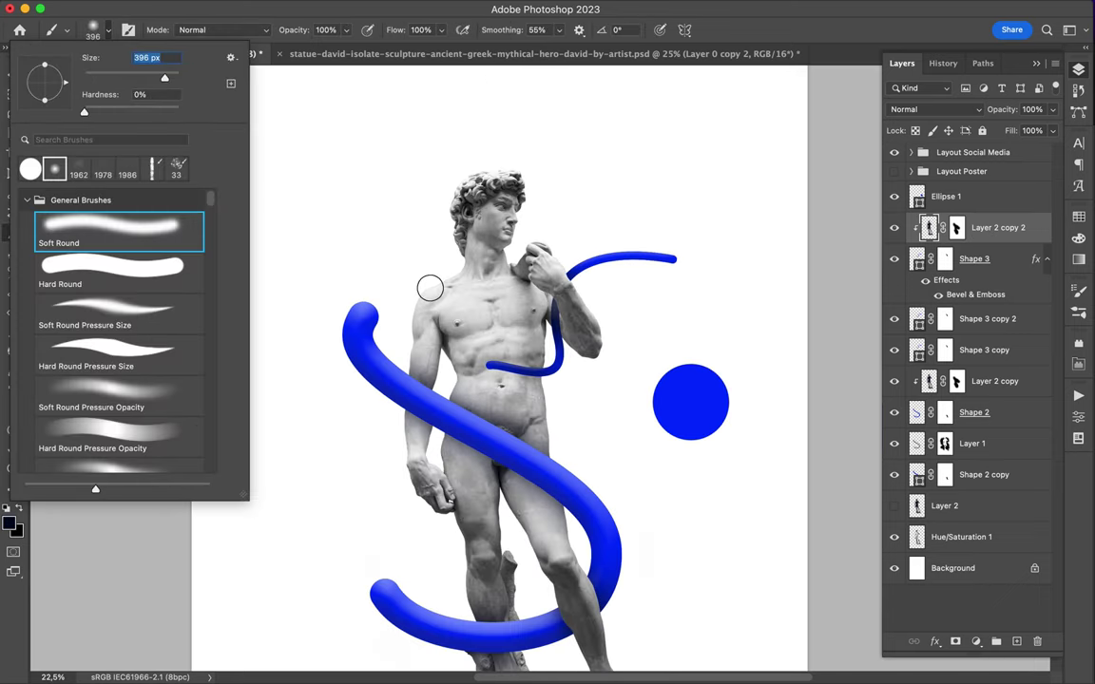
left_click(429, 287)
left_click(957, 228)
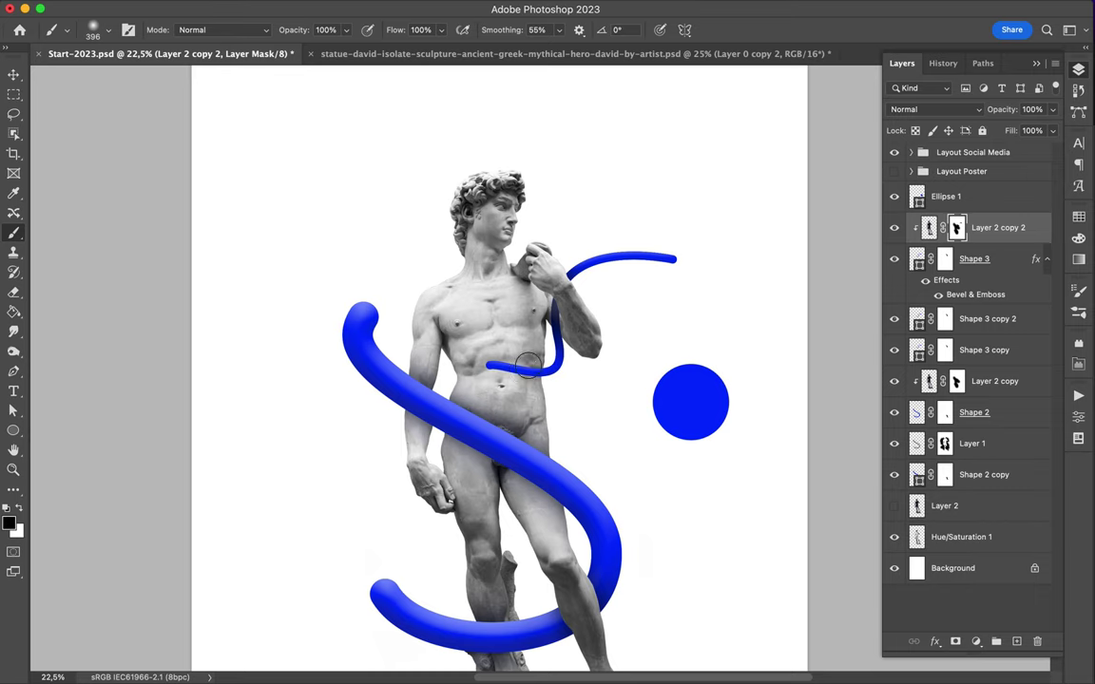
- Rasterize the Shape 3 copy 2 curve layer
left_click(989, 257)
left_click(903, 321)
key("ctrl+shift+alt+n")
left_click(917, 321, "ctrl")
key("ctrl+z")
key("ctrl+z")
right_click(913, 319)
left_click(880, 475)
- Add a new empty Layer 3 and move it lower in the layer stack
left_click(1016, 641)
key("ctrl+d")
key("v")
left_click_drag(946, 320, 948, 429)
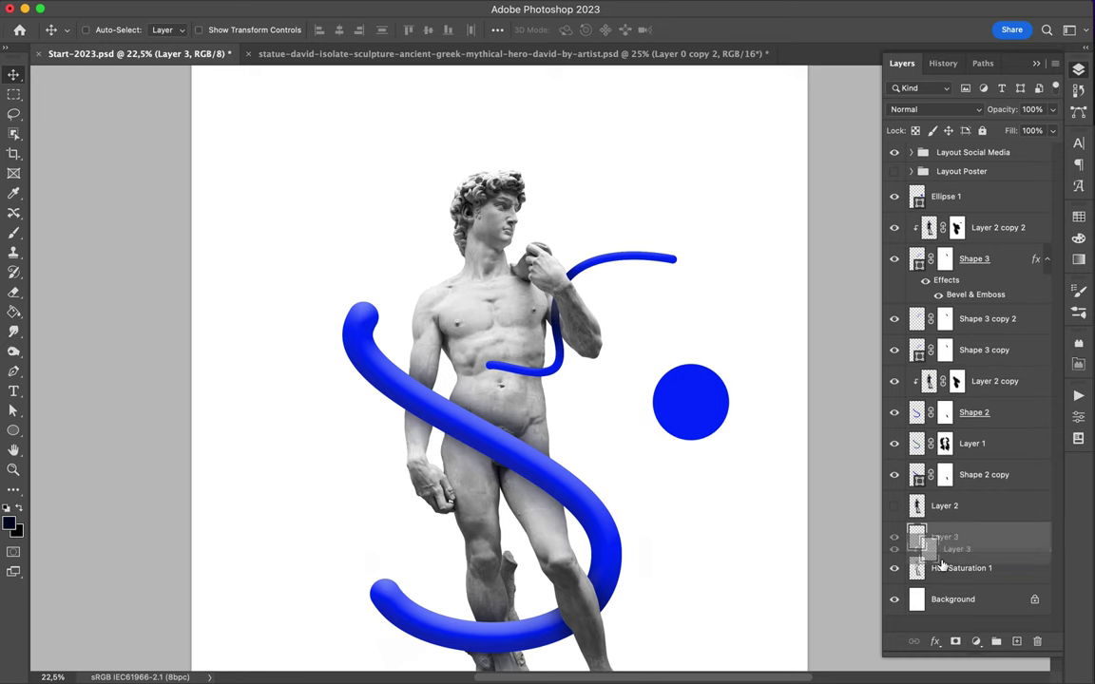
- Place Layer 3 just above Hue/Saturation 1 and give it a layer mask
left_click_drag(947, 430, 945, 548)
scroll(699, 378, "up", 3)
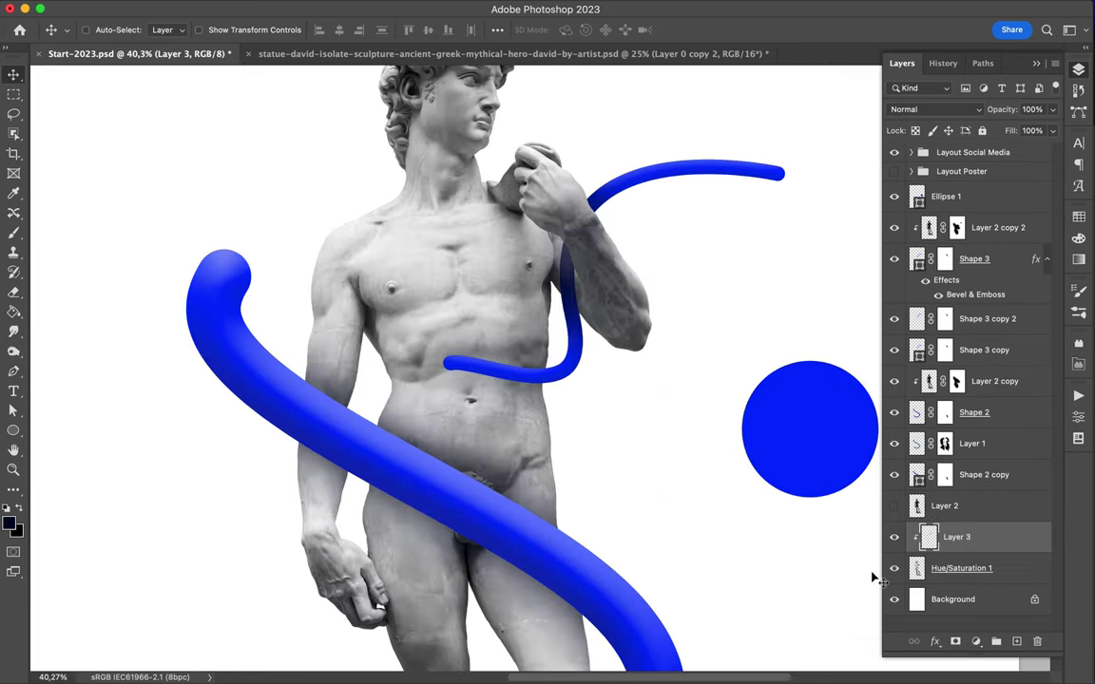
left_click(956, 641)
key("b")
scroll(586, 367, "down", 2)
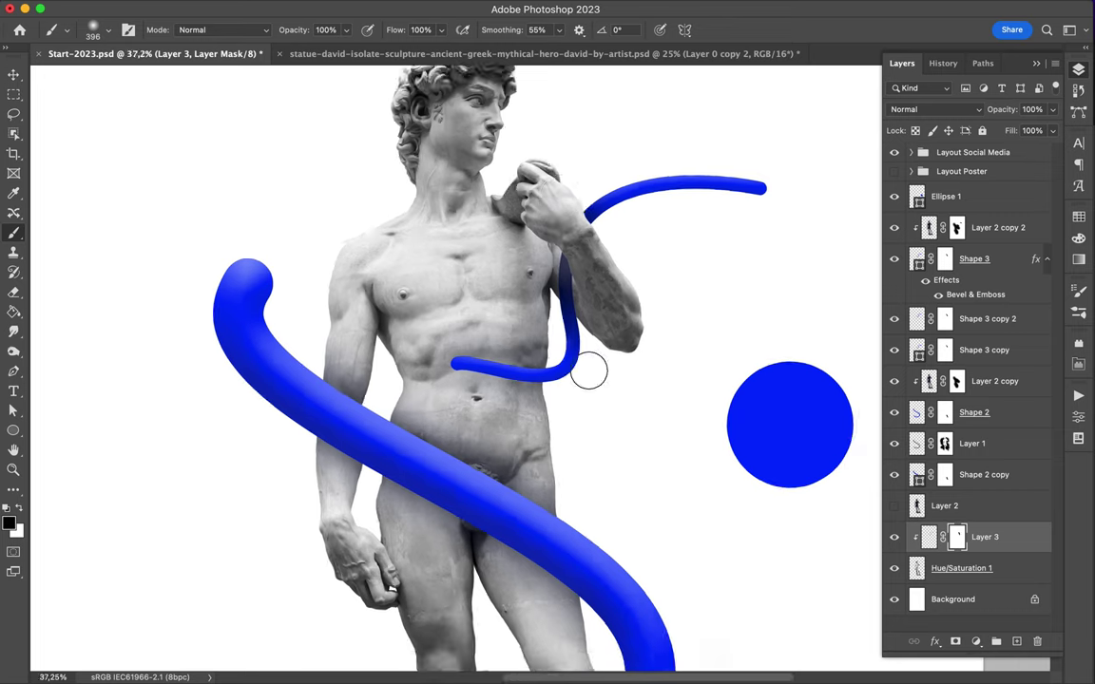
scroll(504, 361, "down", 1)
key("v")
- Hide the blue circle Ellipse 1
left_click_drag(521, 356, 522, 359)
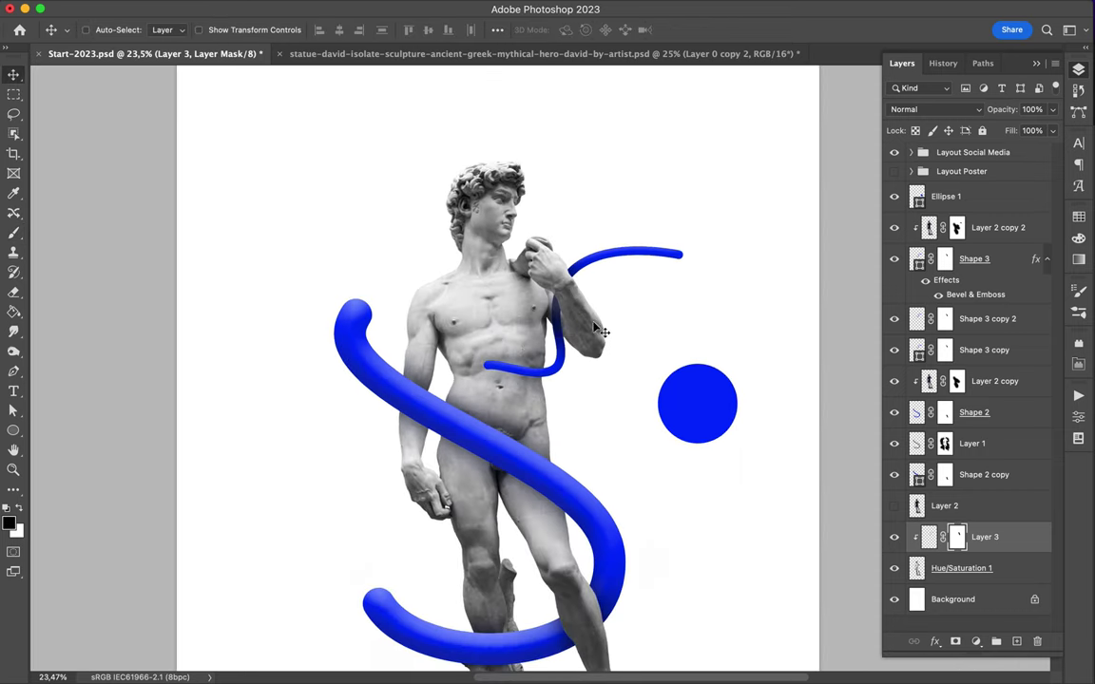
scroll(505, 185, "down", 2)
scroll(505, 185, "down", 1)
scroll(520, 214, "up", 1)
scroll(520, 215, "up", 1)
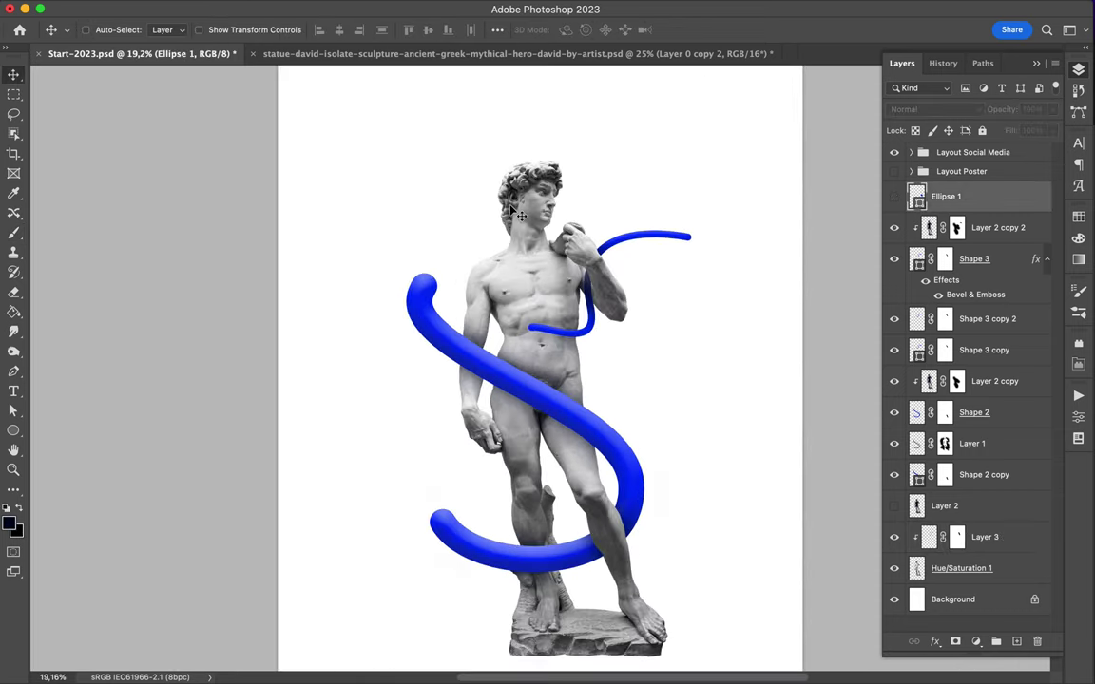
scroll(521, 215, "down", 1)
- Select the Background layer with the shape tool ready to choose a fill colour
left_click(952, 598)
key("u")
left_click(167, 29)
- Draw a full-canvas pale lavender rectangle, then pick a darker custom lavender fill
left_click(220, 30)
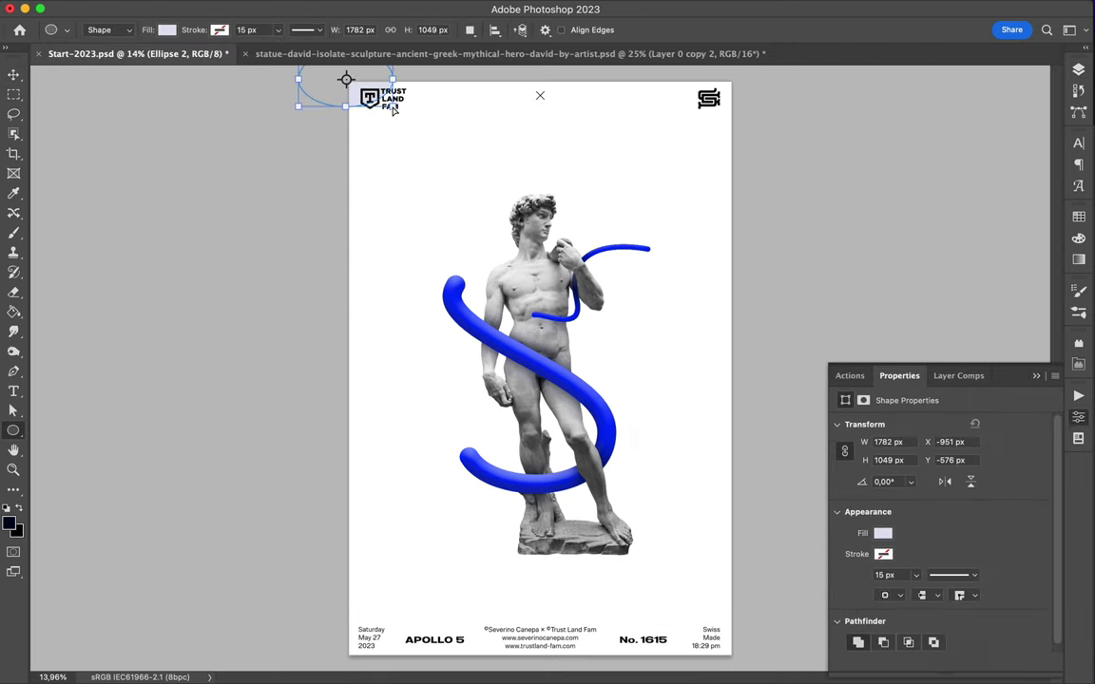
left_click_drag(354, 82, 732, 656)
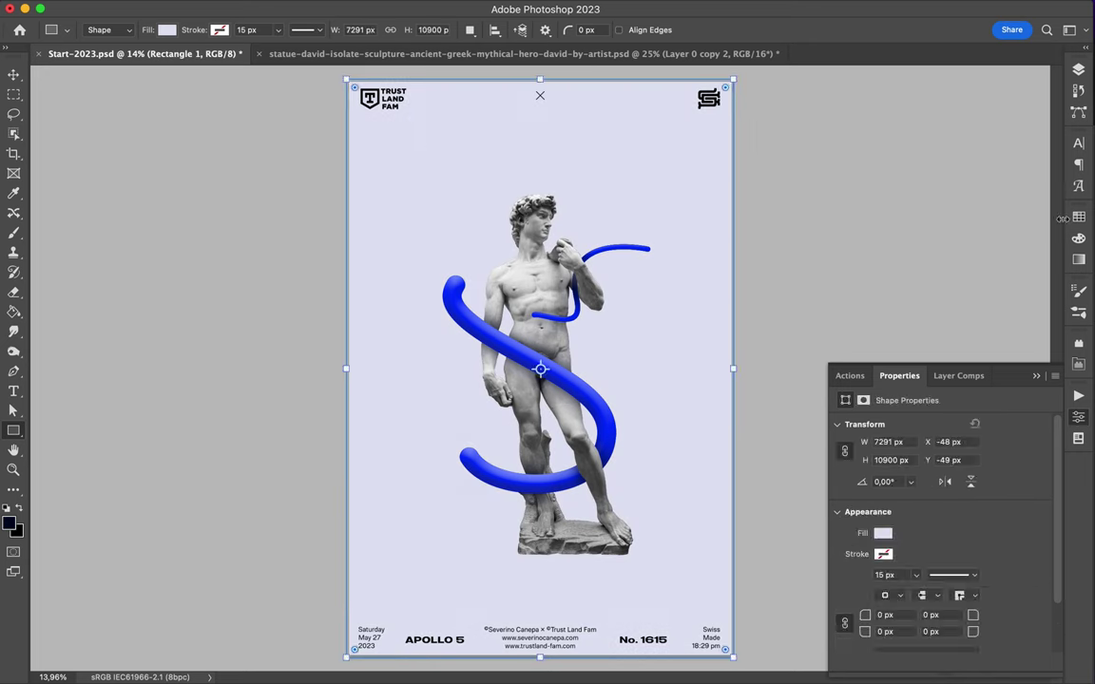
left_click(167, 30)
left_click(320, 60)
key("Return")
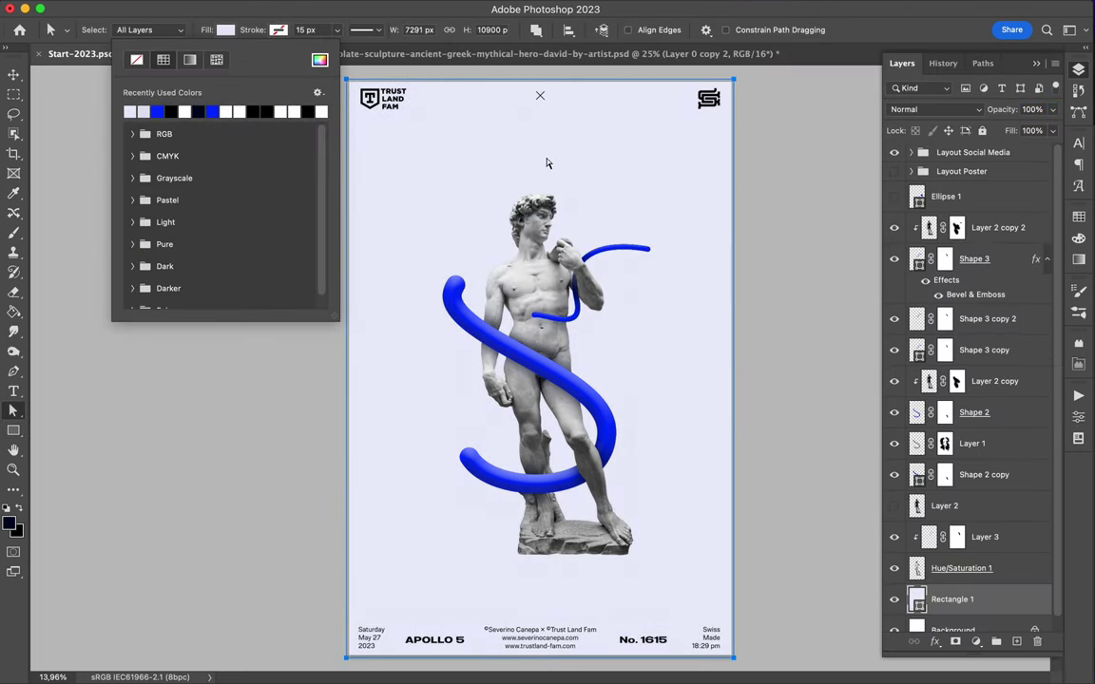
key("Return")
- Draw a tall darker band down the poster centre and narrow it evenly
mouse_move(442, 79)
left_mouse_down()
mouse_move(618, 410)
mouse_move(633, 659)
left_mouse_up()
left_click(1079, 217)
key("v")
left_click_drag(433, 369, 464, 369)
key("Return")
- Lasso a piece of the statue and copy it to a new Layer 4
key("m")
key("v")
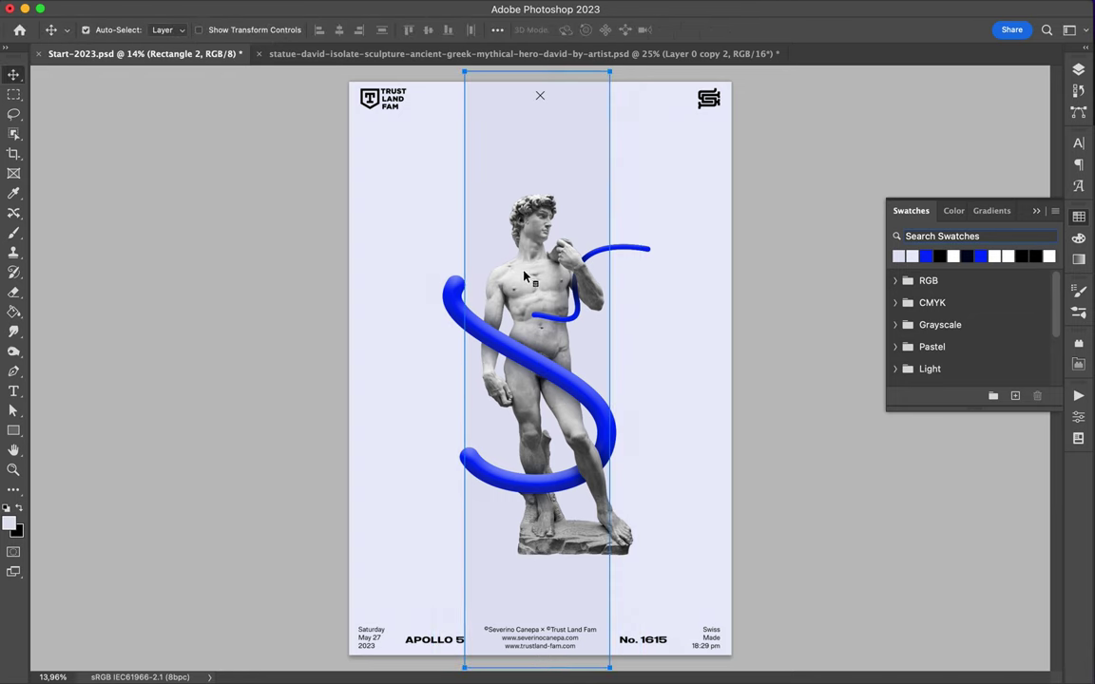
key("alt+bracketright")
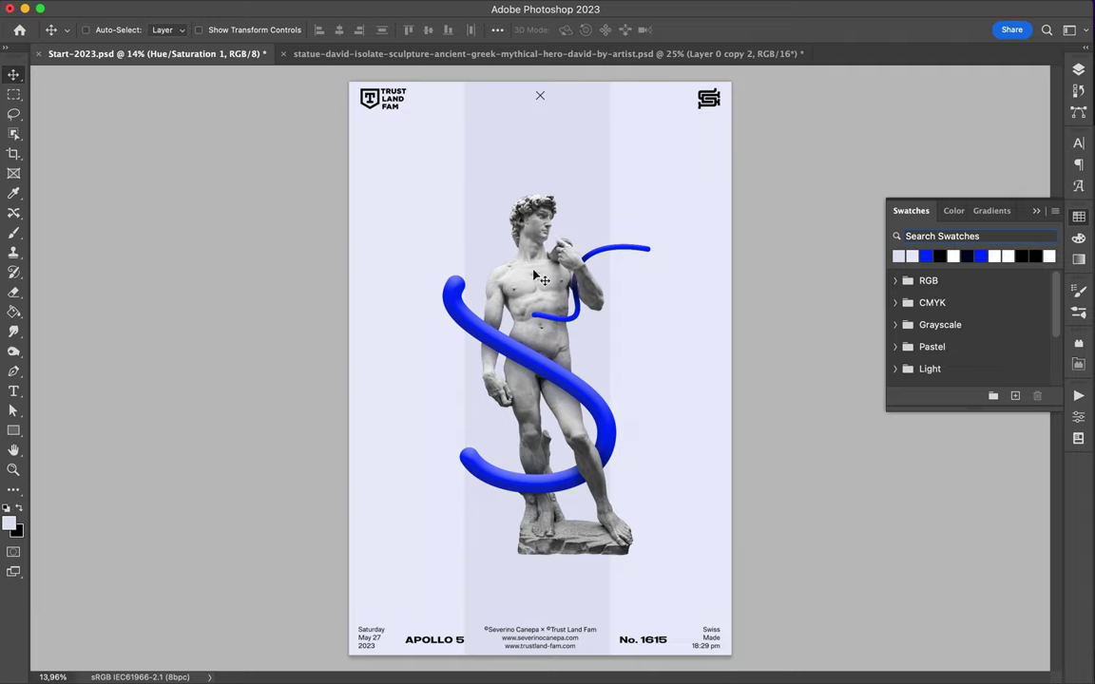
key("l")
double_click(534, 182)
key("ctrl+j")
- Move the copied fragment beside the head and show Ellipse 1 as a bevel-and-emboss sphere
key("v")
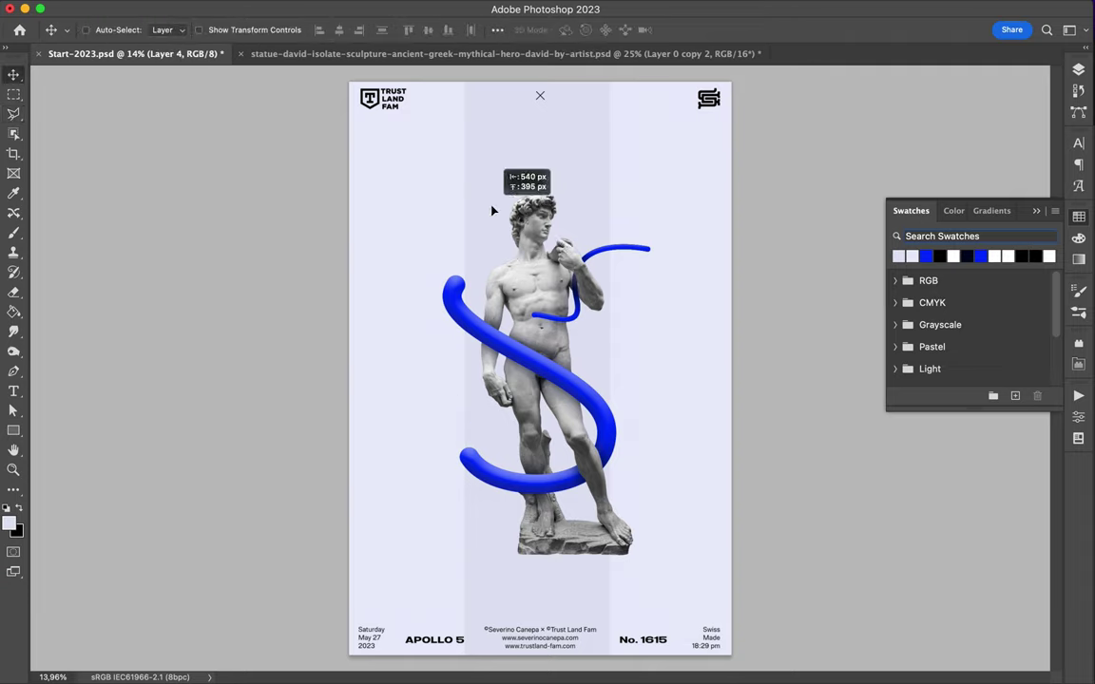
mouse_move(447, 188)
left_mouse_down()
mouse_move(511, 171)
mouse_move(501, 190)
left_mouse_up()
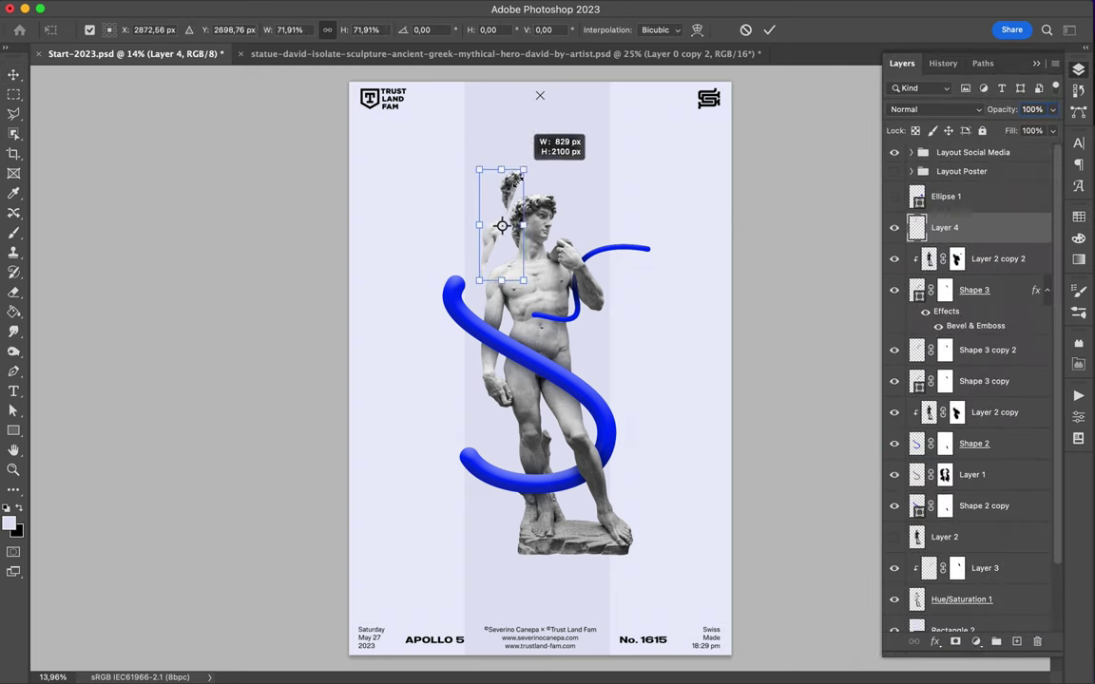
left_click(894, 196)
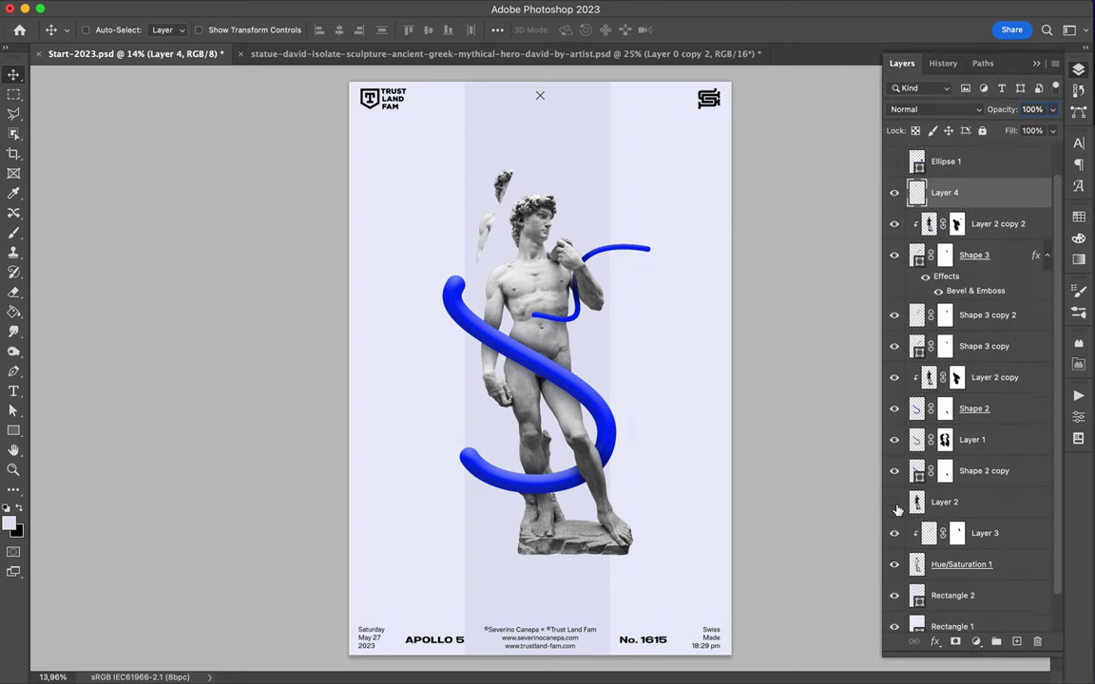
left_click_drag(1036, 290, 950, 196)
double_click(975, 232)
left_click_drag(640, 94, 91, 200)
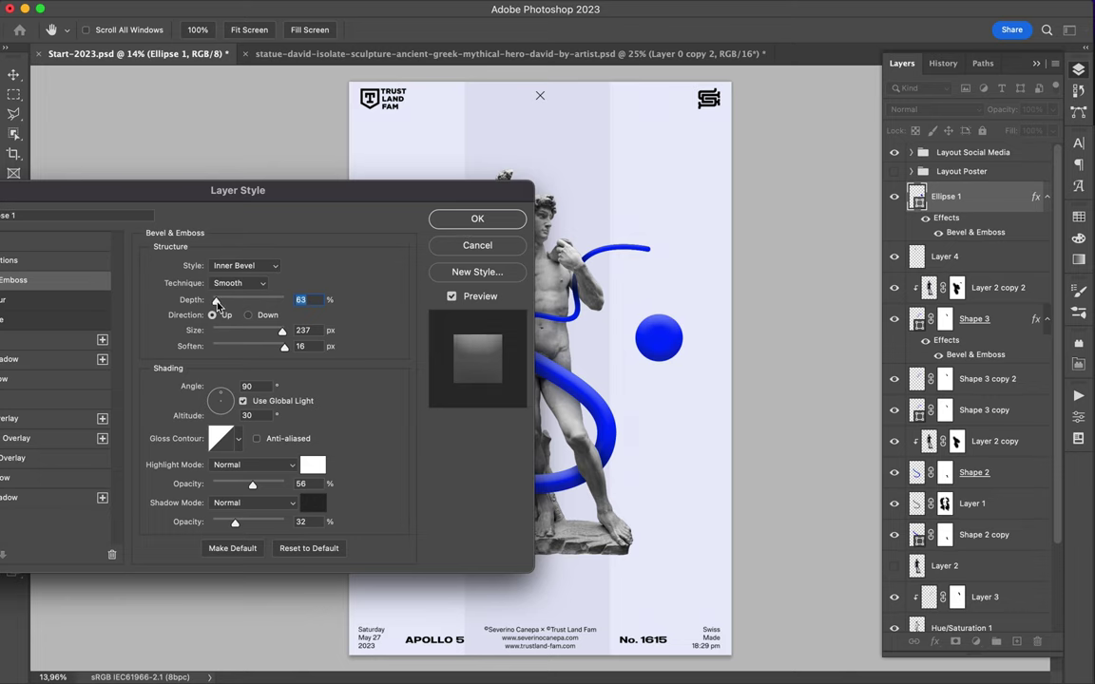
key("Return")
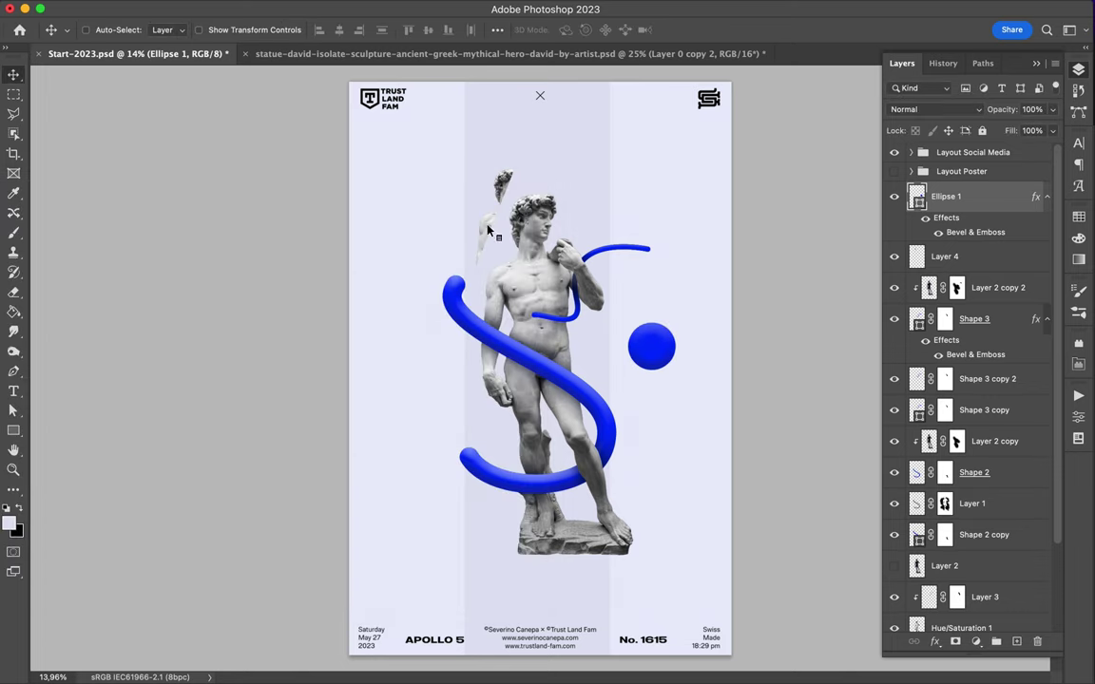
- Reposition the statue fragment and move its layer just above Layer 2
left_click_drag(504, 190, 493, 228)
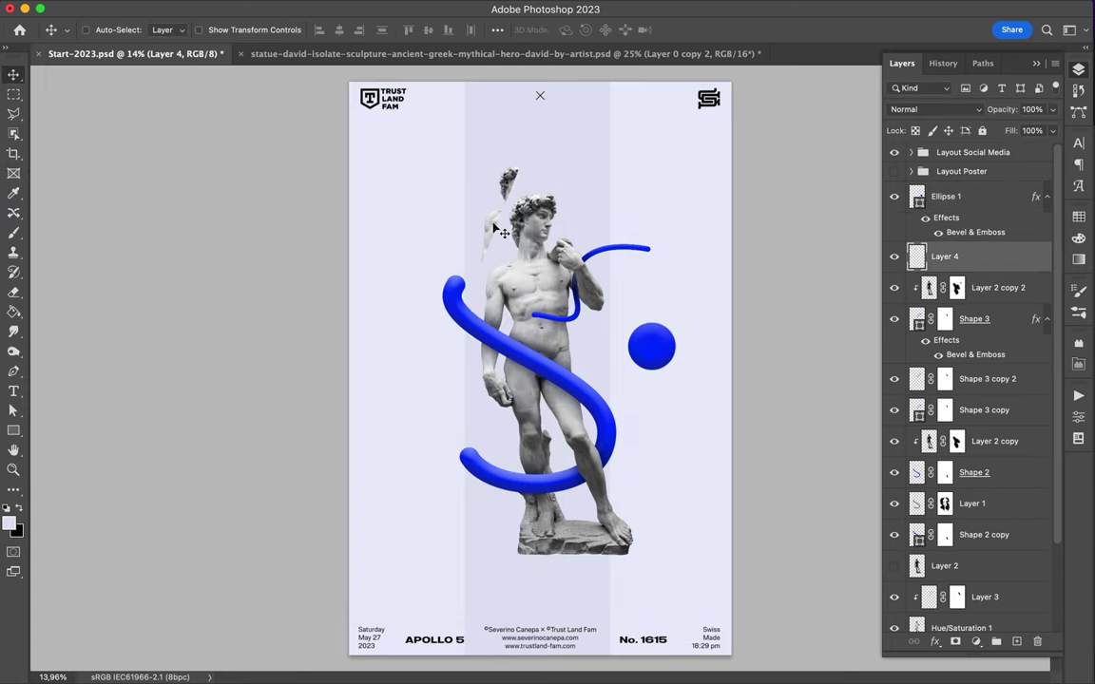
key("ctrl+shift+[")
key("m")
left_click_drag(510, 263, 546, 301)
key("ctrl+d")
key("v")
key("ctrl+]")
key("ctrl+]")
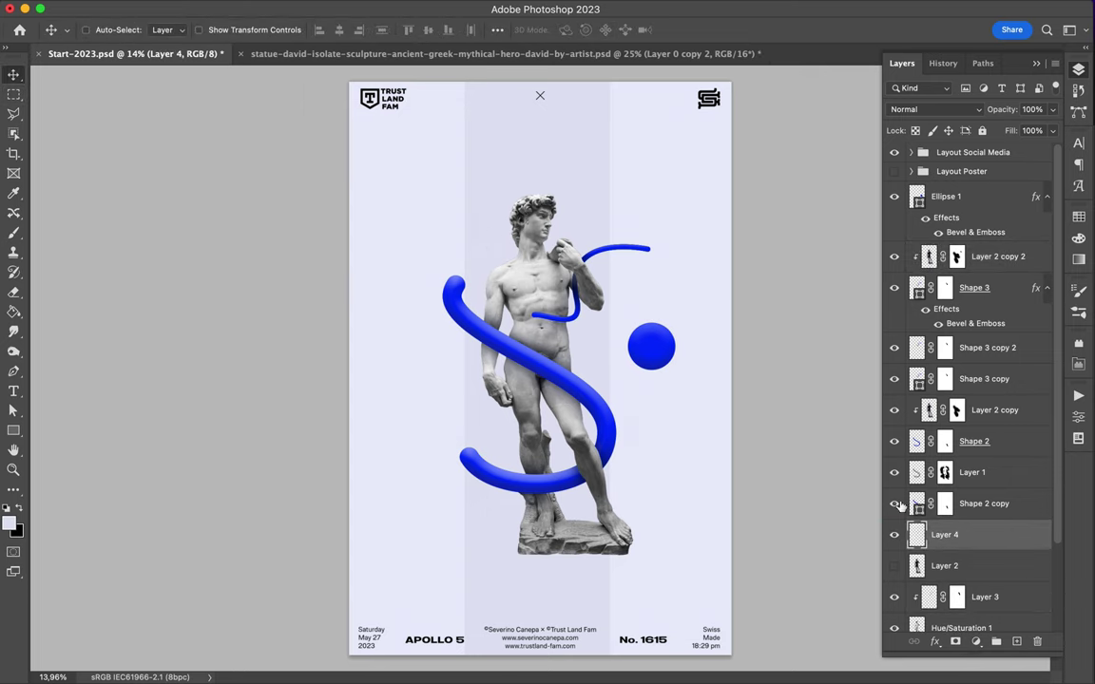
- Load the central column's shape as a selection and add a new layer above Rectangle 1
scroll(985, 501, "down", 2)
left_click(952, 616)
left_click(917, 587, "ctrl")
left_click(1016, 642)
- Fill the column selection with black and soften it with a Gaussian Blur
key("g")
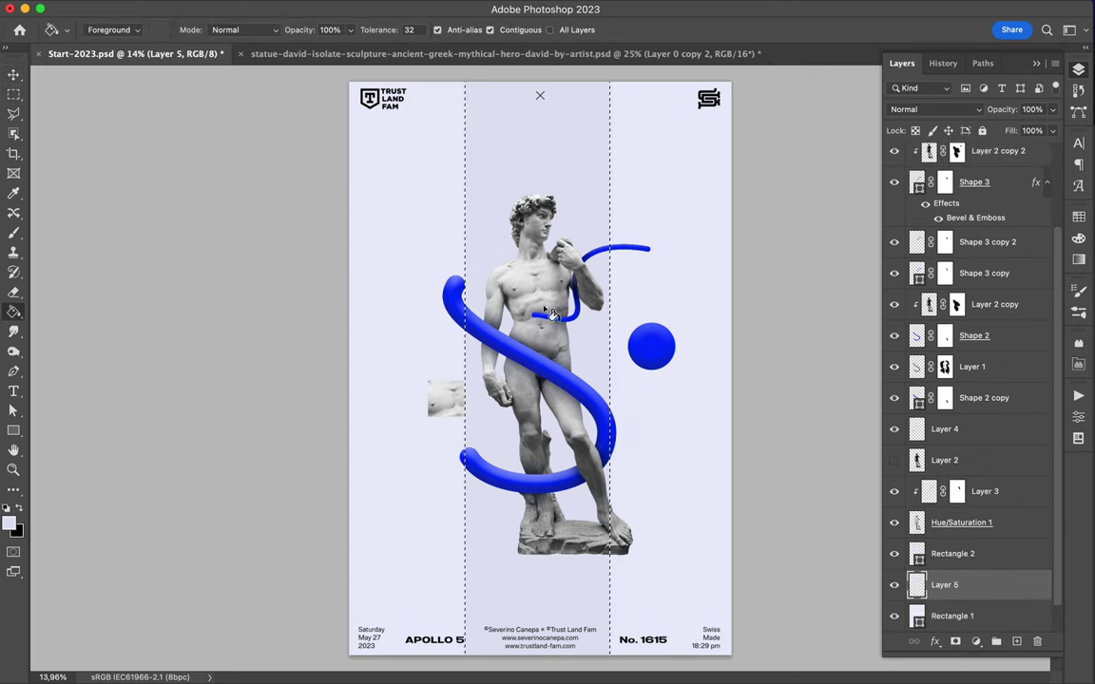
left_click(1079, 216)
key("m")
key("v")
left_click(352, 8)
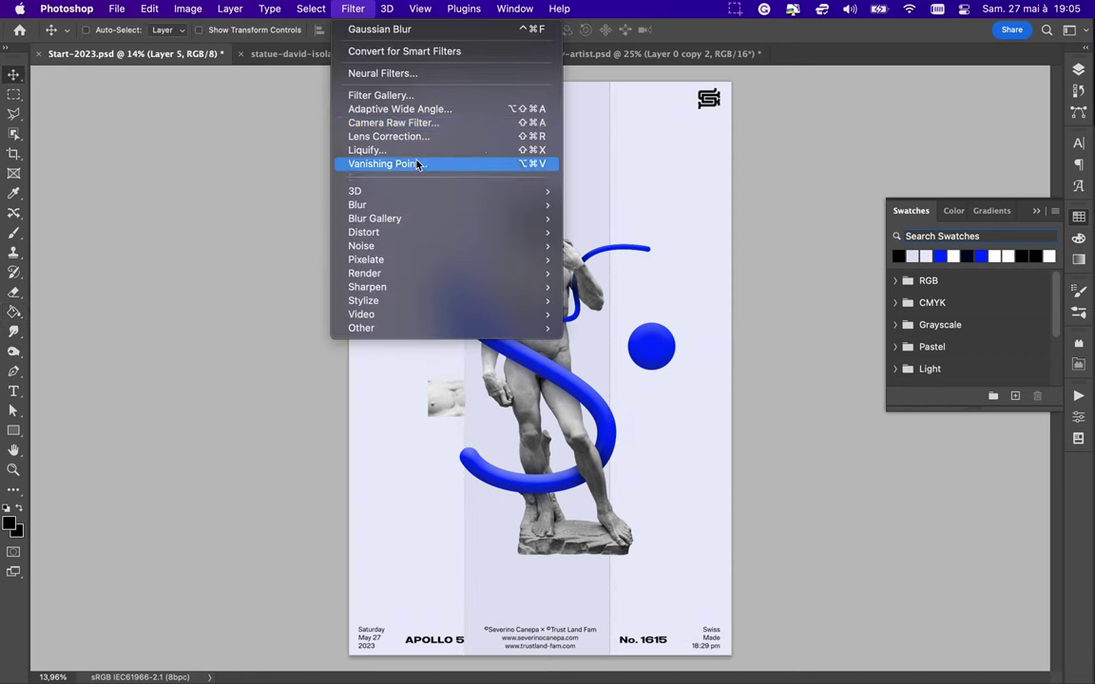
- Warp the blurred shading so both left and right edges bulge outward
key("Escape")
left_click(519, 418)
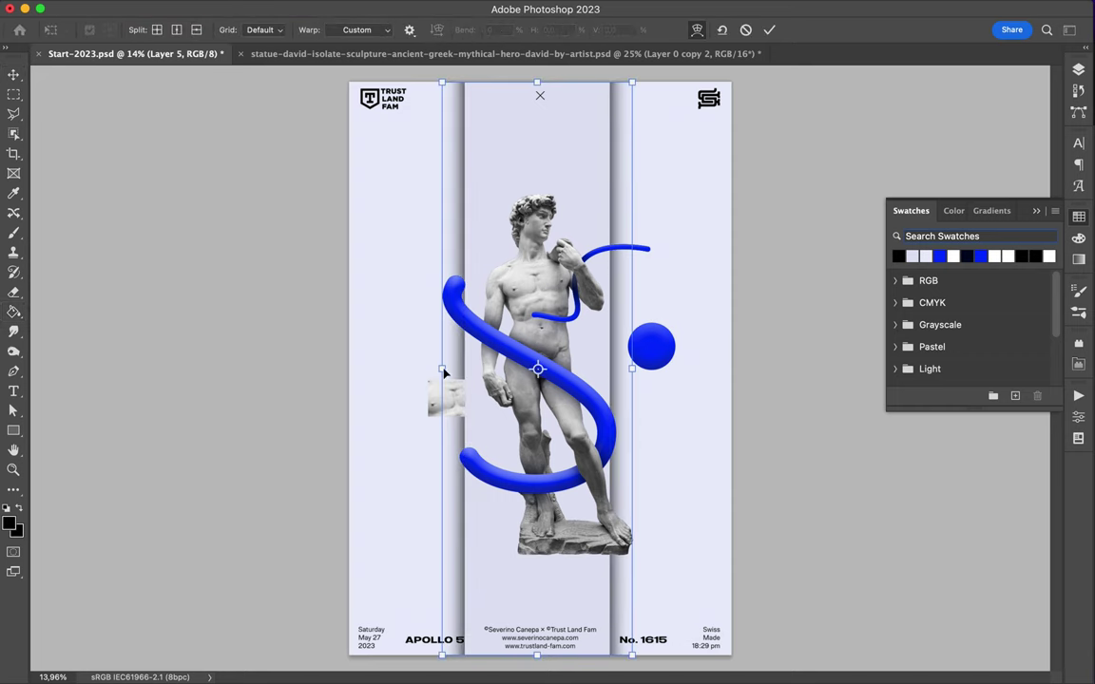
left_click_drag(442, 371, 399, 371)
left_click_drag(677, 366, 699, 366)
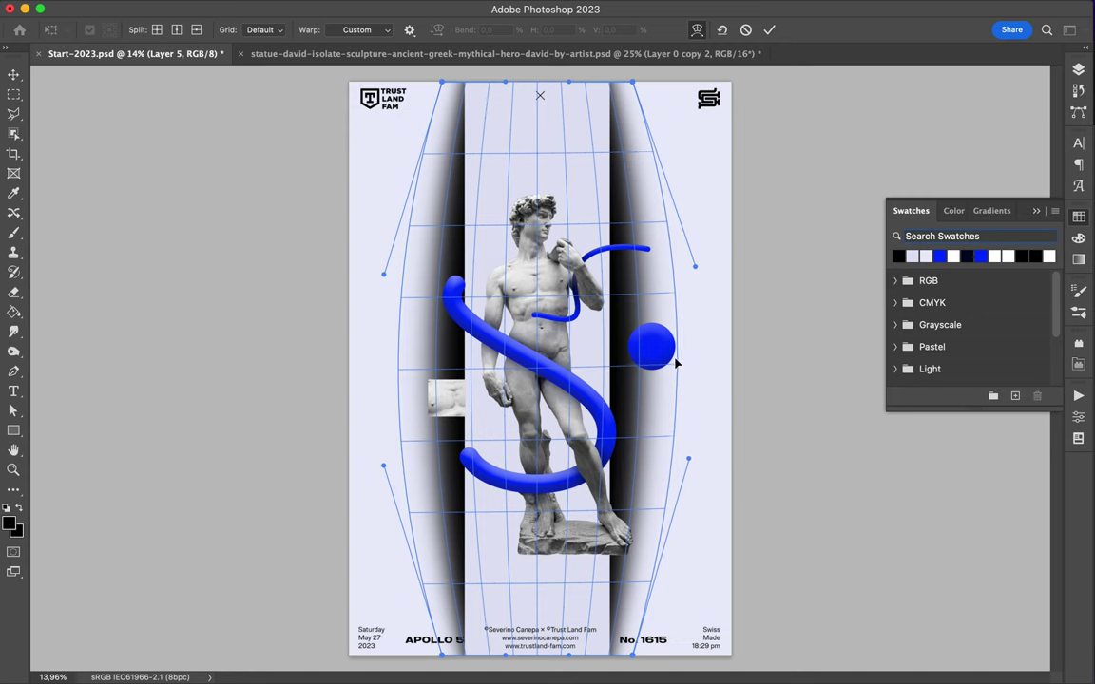
key("Return")
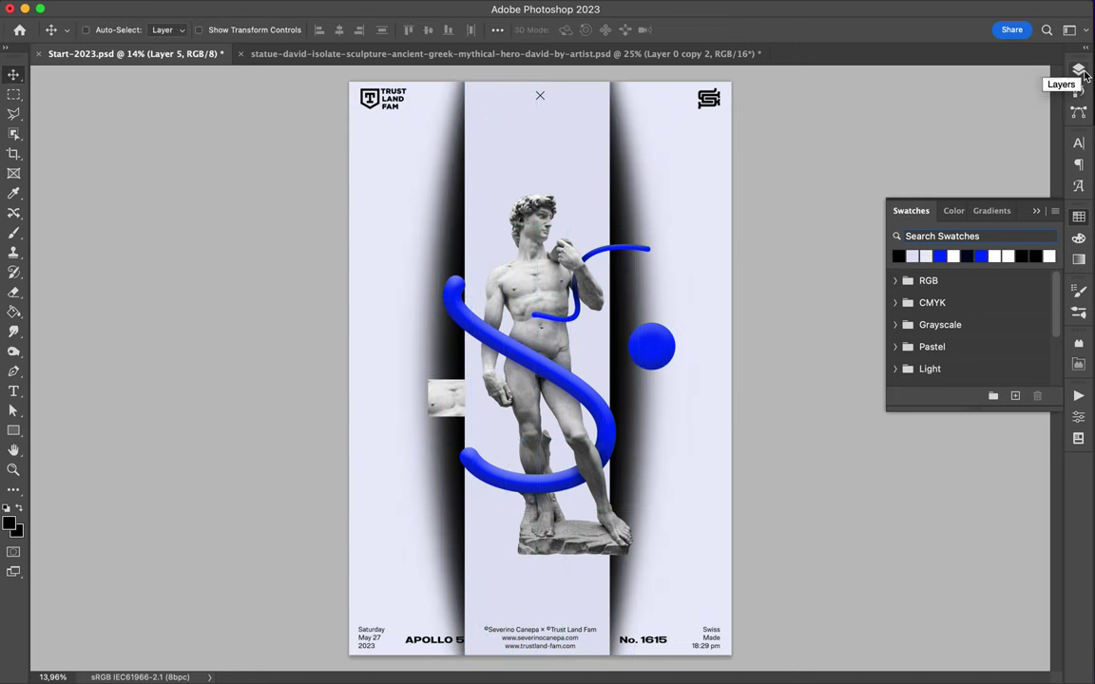
- Set the shading layer to Multiply blending with 10% fill
left_click(1079, 69)
left_click(932, 110)
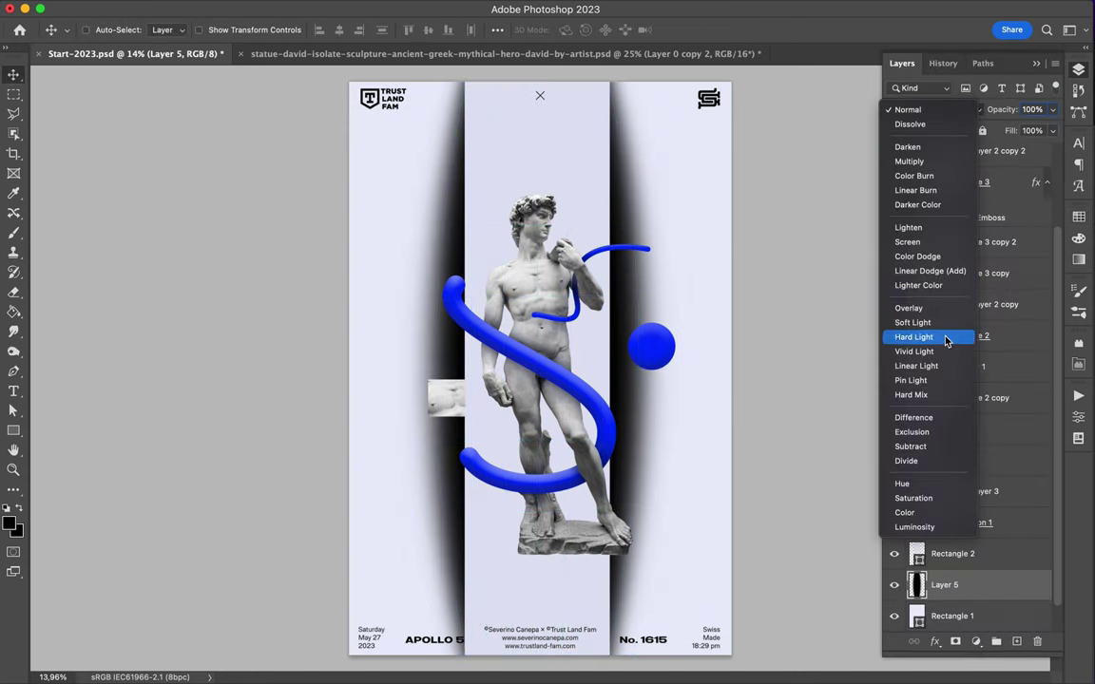
left_click(909, 161)
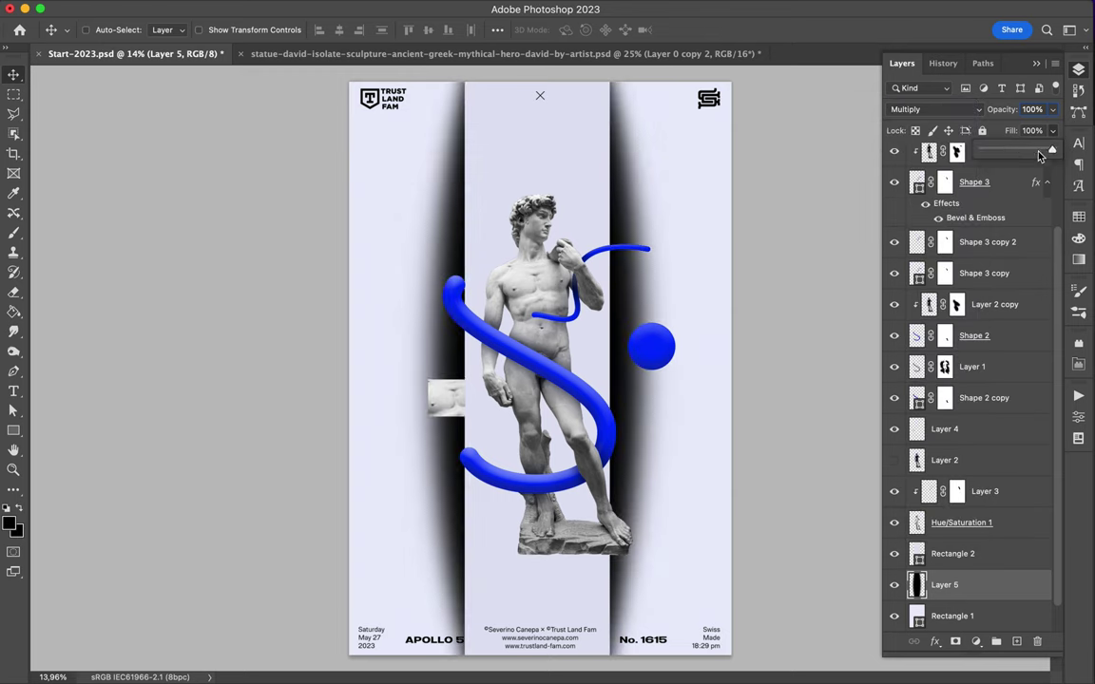
left_click_drag(1052, 131, 988, 152)
- Alt-drag a copy of the blue sphere to the upper left and select the background rectangle
scroll(629, 313, "down", 2)
mouse_move(639, 355)
left_mouse_down()
mouse_move(464, 209)
mouse_move(436, 515)
left_mouse_up()
key("a")
left_click(589, 229)
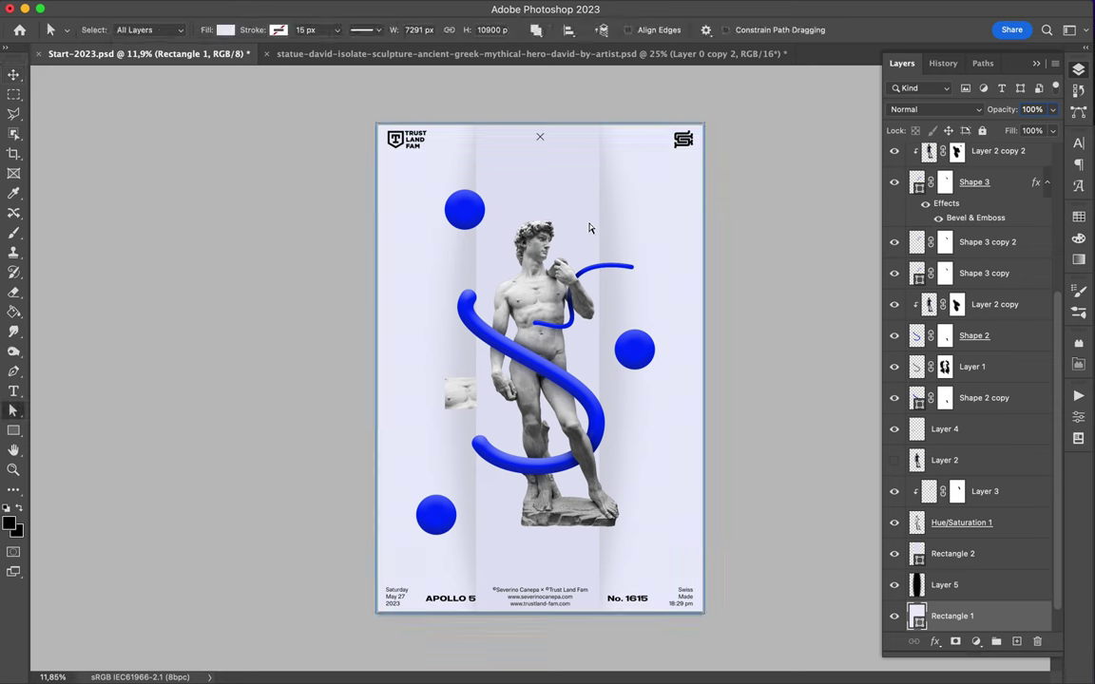
- Recolour the background rectangle pale yellow-green
left_click(225, 29)
left_click(306, 102)
left_click(682, 232)
left_click(821, 68)
- Recolour the central column rectangle yellow
left_click(952, 554)
left_click(226, 30)
left_click(319, 59)
left_click(418, 313)
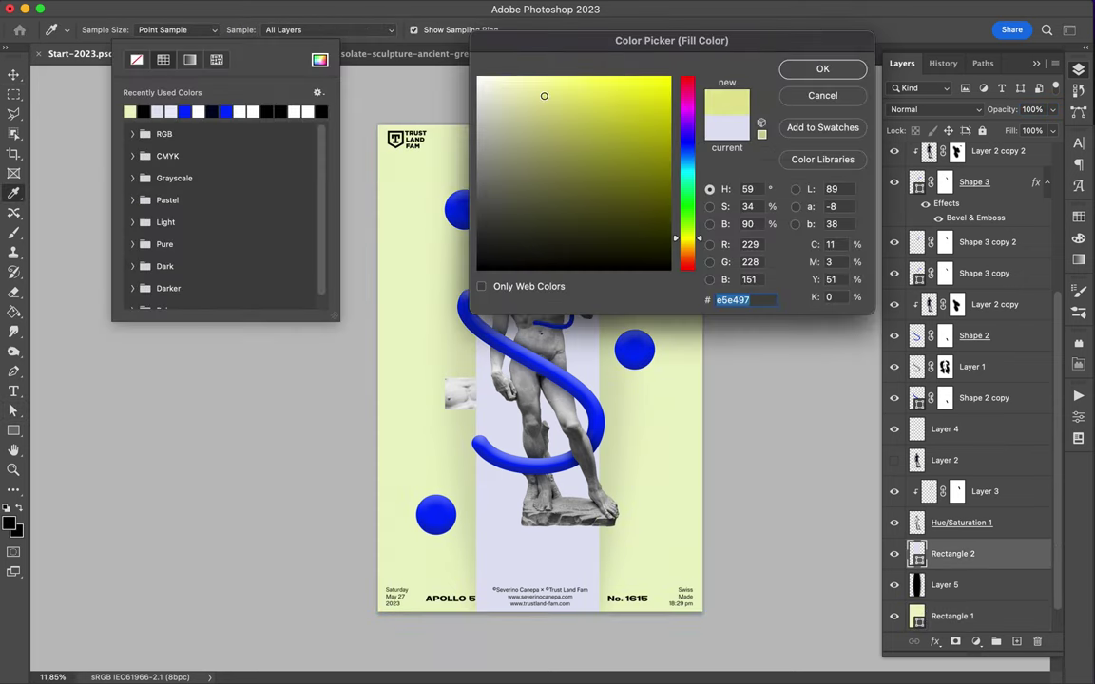
left_click(822, 69)
- Delete the stray statue fragment on Layer 4 left of the column
key("v")
scroll(630, 226, "up", 3, "alt")
scroll(1014, 166, "down", 5)
key("alt+bracketleft")
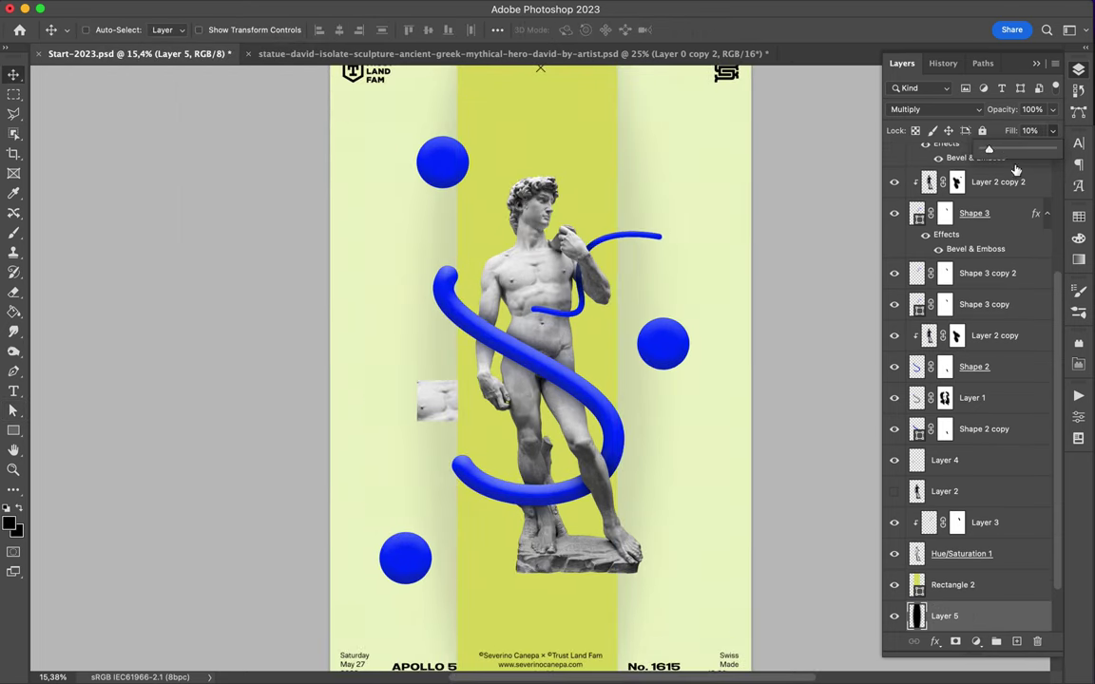
left_click(445, 410, "ctrl")
key("BackSpace")
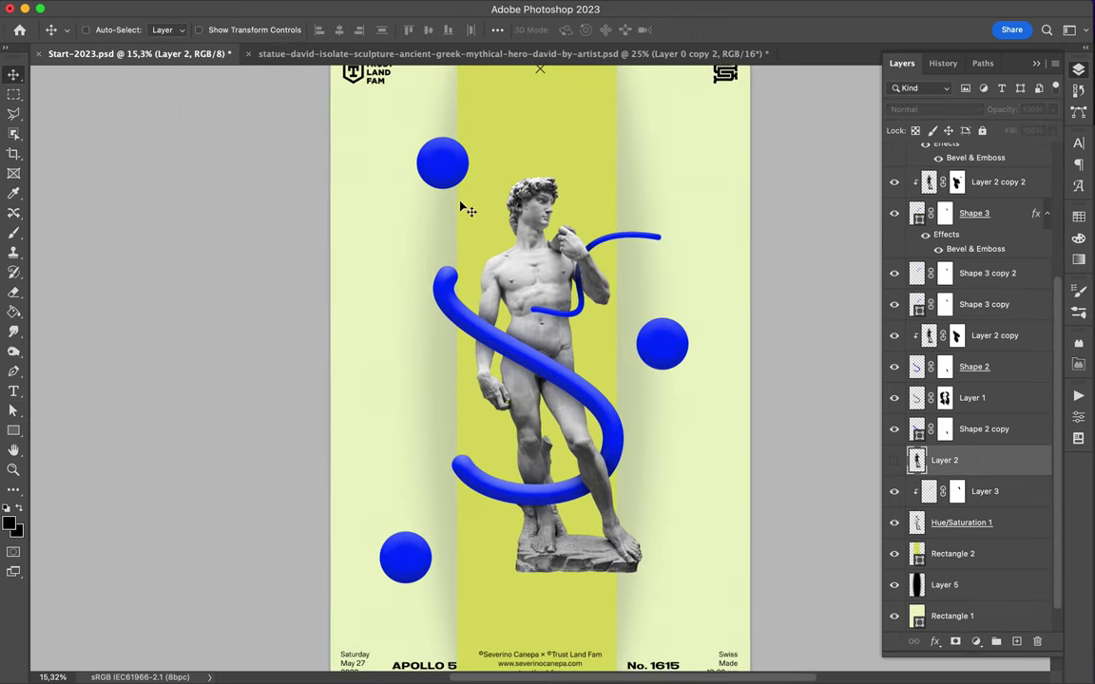
scroll(539, 449, "up", 3, "alt")
scroll(507, 466, "up", 2, "alt")
scroll(507, 466, "down", 4, "alt")
scroll(471, 510, "down", 3, "alt")
- Copy blue spheres along the poster's right edge, undoing an accidental extra shape
mouse_move(468, 510)
left_mouse_down()
mouse_move(655, 616)
mouse_move(611, 147)
mouse_move(701, 195)
mouse_move(393, 294)
mouse_move(380, 277)
mouse_move(568, 115)
left_mouse_up()
scroll(568, 236, "down", 1)
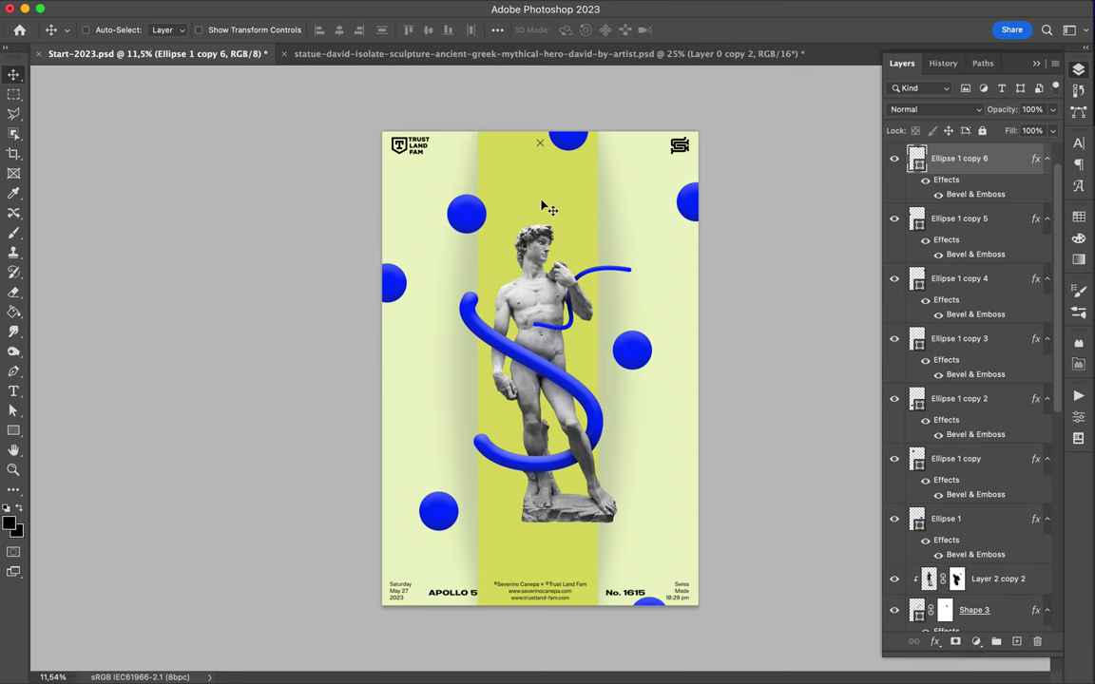
scroll(489, 201, "up", 3, "alt")
key("p")
left_click(443, 171)
key("ctrl+z")
- Draw a tall thin stripe left of the statue, group it, and duplicate it beside itself
key("m")
key("u")
left_click_drag(386, 69, 388, 444)
key("ctrl+g")
key("v")
left_click_drag(396, 284, 402, 365)
- Multiply the stripes from four to eight and into a wider block
left_click(975, 183, "shift")
left_click(975, 177, "shift")
left_click_drag(395, 298, 410, 299)
left_click(967, 396, "shift")
left_click_drag(966, 397, 966, 411)
mouse_move(411, 314)
left_mouse_down()
mouse_move(447, 361)
mouse_move(472, 351)
left_mouse_up()
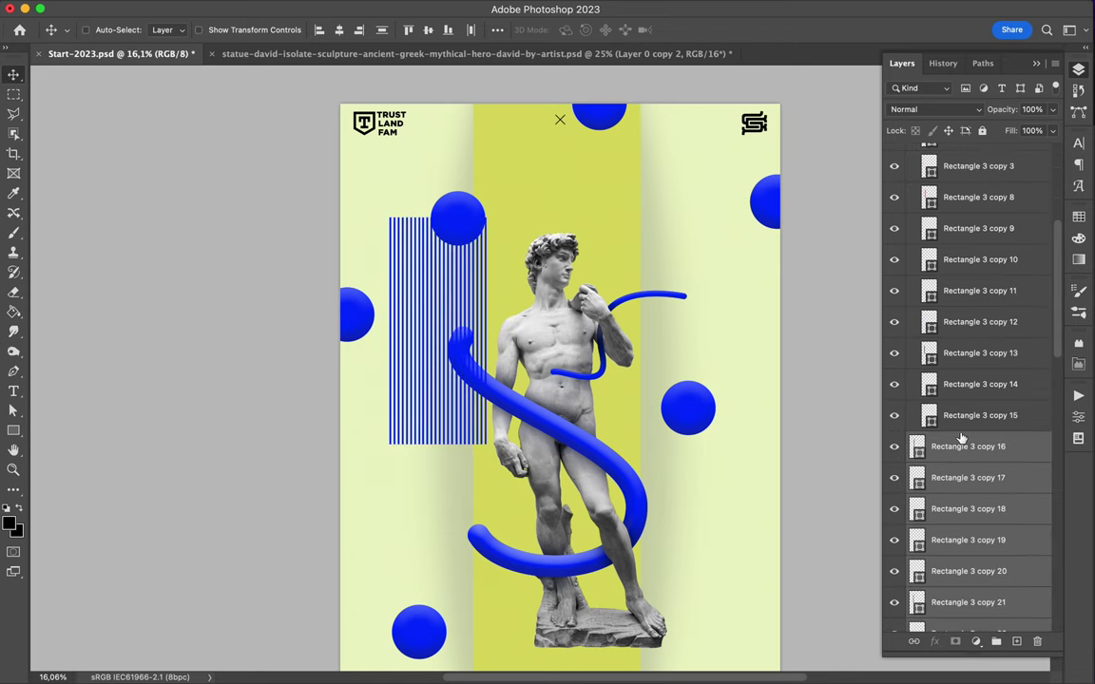
- Widen the stripe block with more copies and group them
scroll(953, 249, "down", 5)
left_click_drag(955, 252, 957, 489)
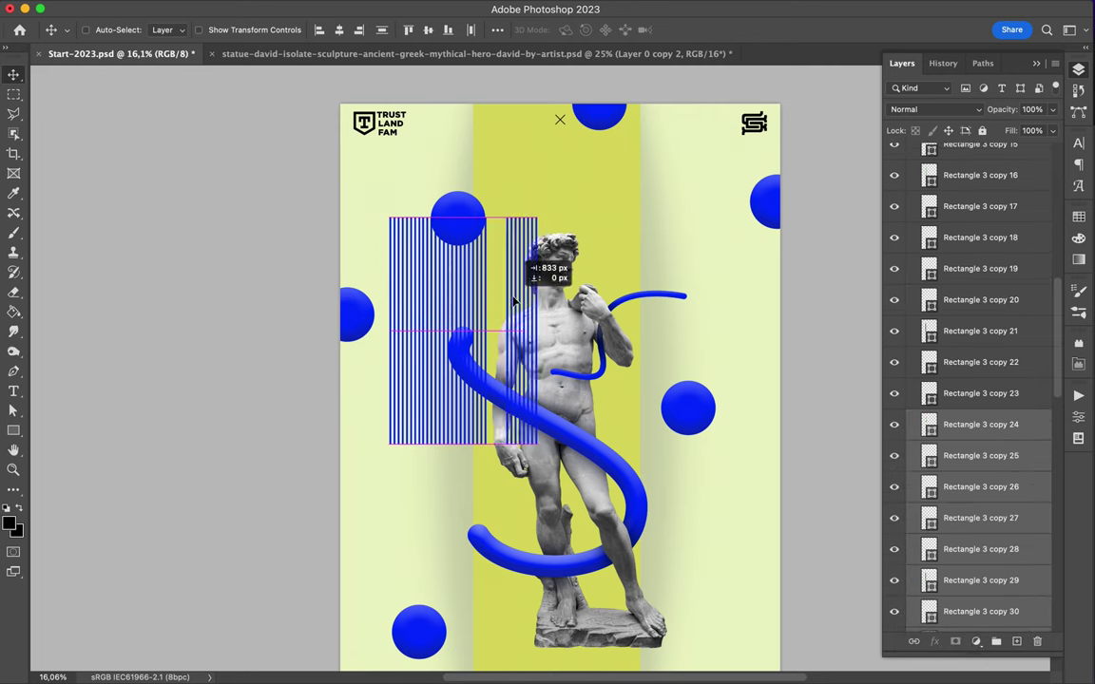
left_click_drag(447, 313, 480, 313)
key("ctrl+g")
double_click(950, 189)
- Duplicate the stripe group and skew the copy into a slanted parallelogram
key("ctrl+j")
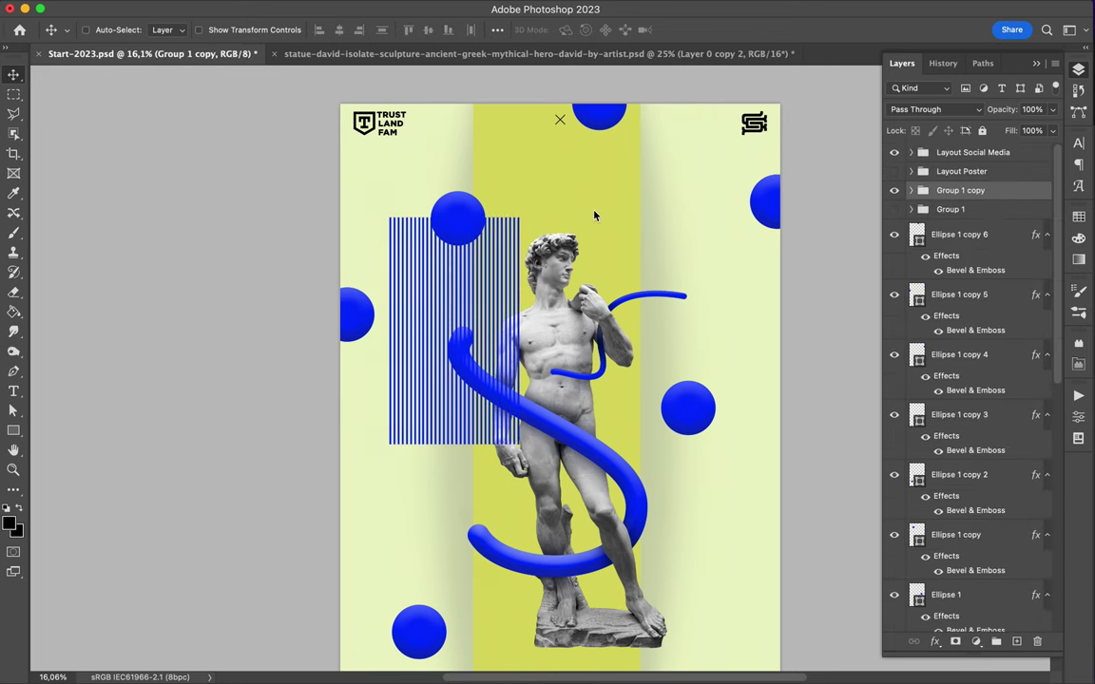
key("ctrl+t")
right_click(477, 251)
left_click(517, 313)
left_click_drag(453, 218, 585, 337)
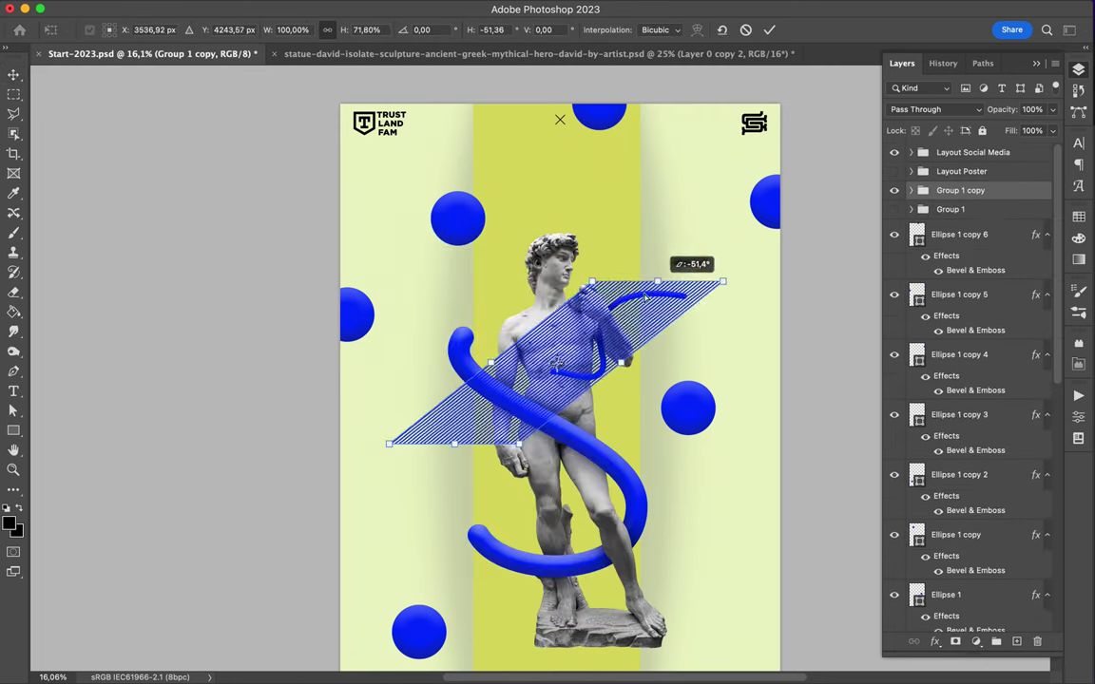
key("Return")
- Stretch the slanted stripes wider and position them behind the central column
key("ctrl+shift+g")
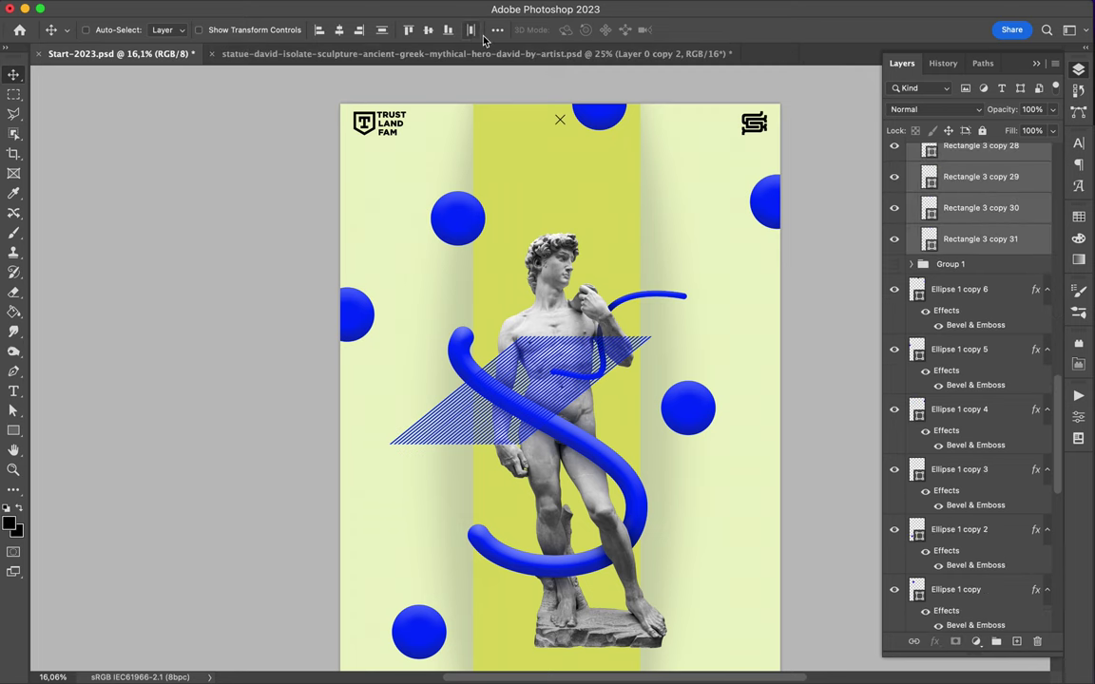
key("ctrl+t")
left_click_drag(652, 388, 724, 388)
key("Return")
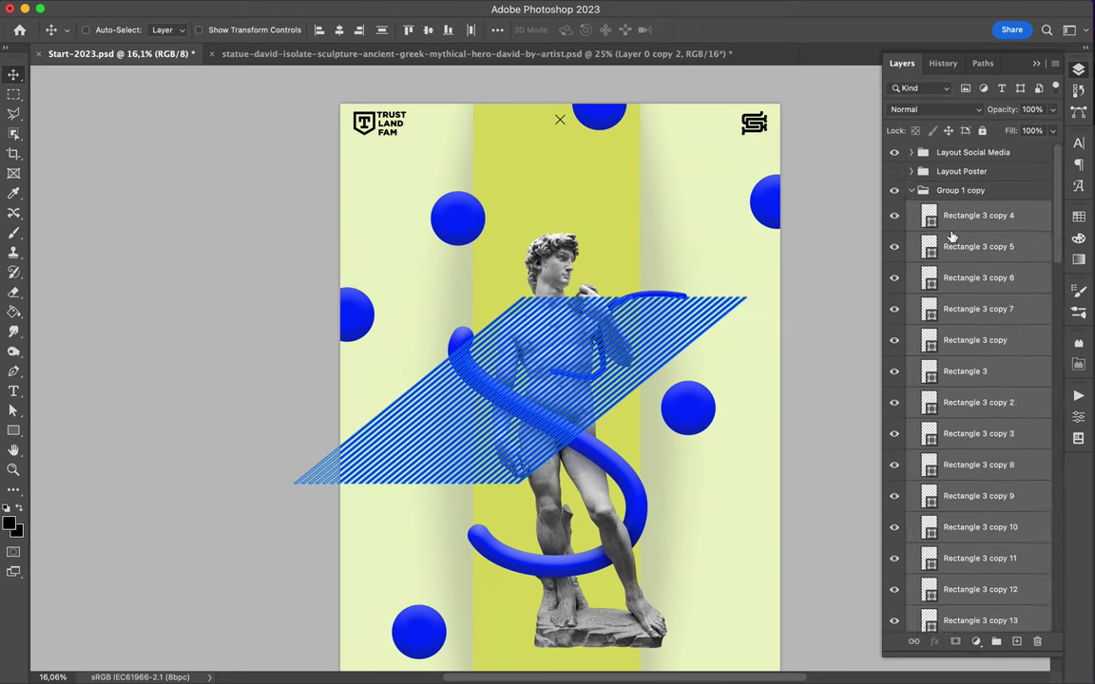
left_click(958, 561)
left_click_drag(475, 447, 447, 486)
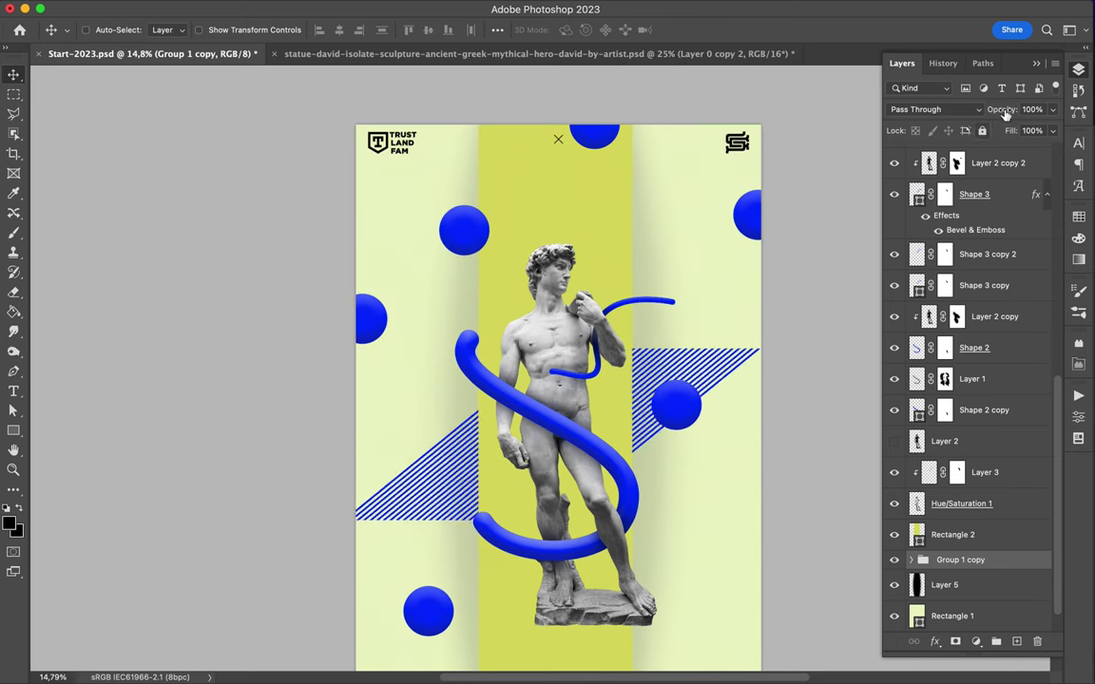
left_click(936, 109)
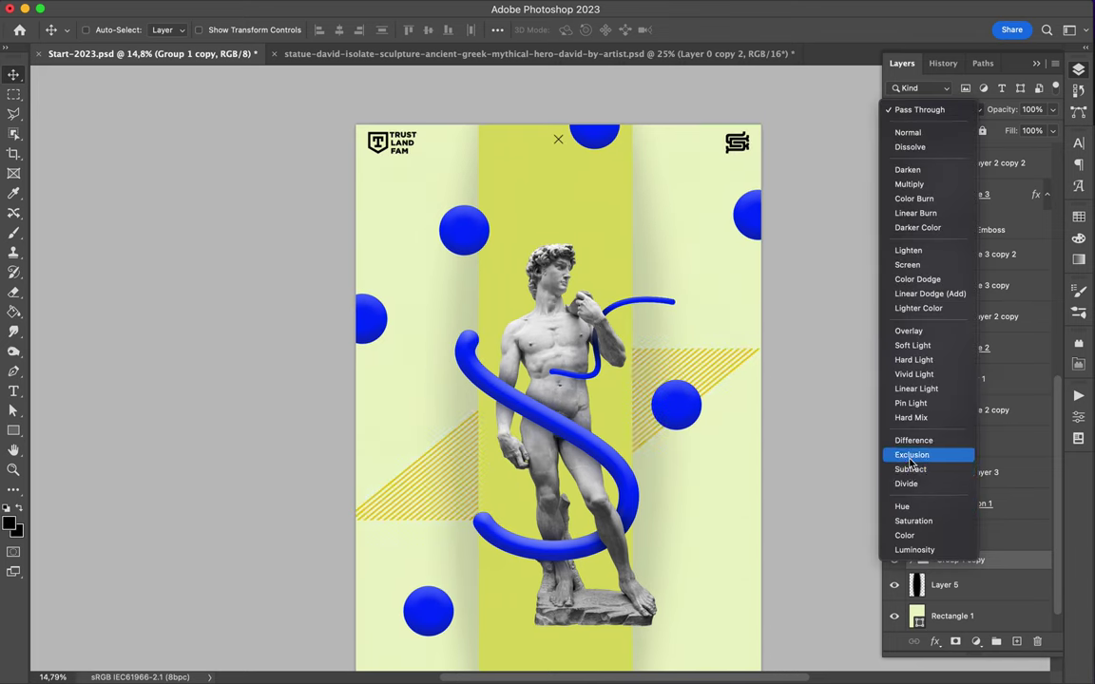
- Blend the stripes with Exclusion and fill the central column with the sampled yellow
left_click(910, 463)
key("i")
left_click(637, 325)
key("a")
left_click(225, 29)
left_click(138, 102)
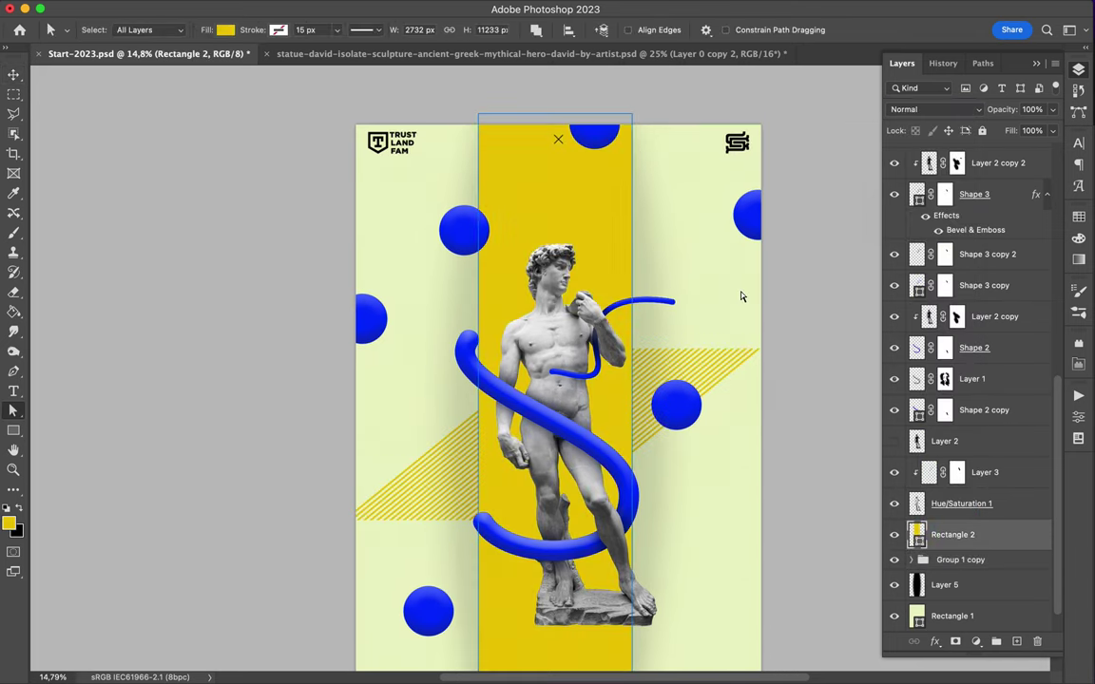
- Make the background rectangle white
left_click(952, 616)
left_click(225, 29)
left_click(320, 60)
key("Return")
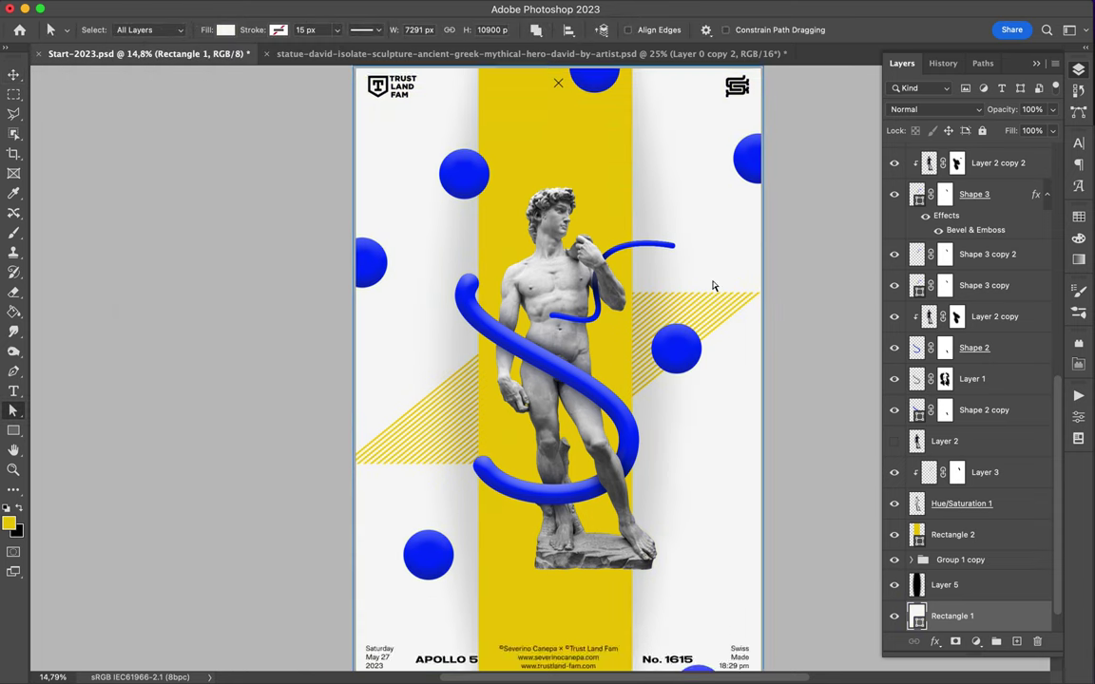
- Recolour the central column to light grey
key("v")
left_click(582, 203)
key("a")
left_click(225, 29)
left_click(319, 60)
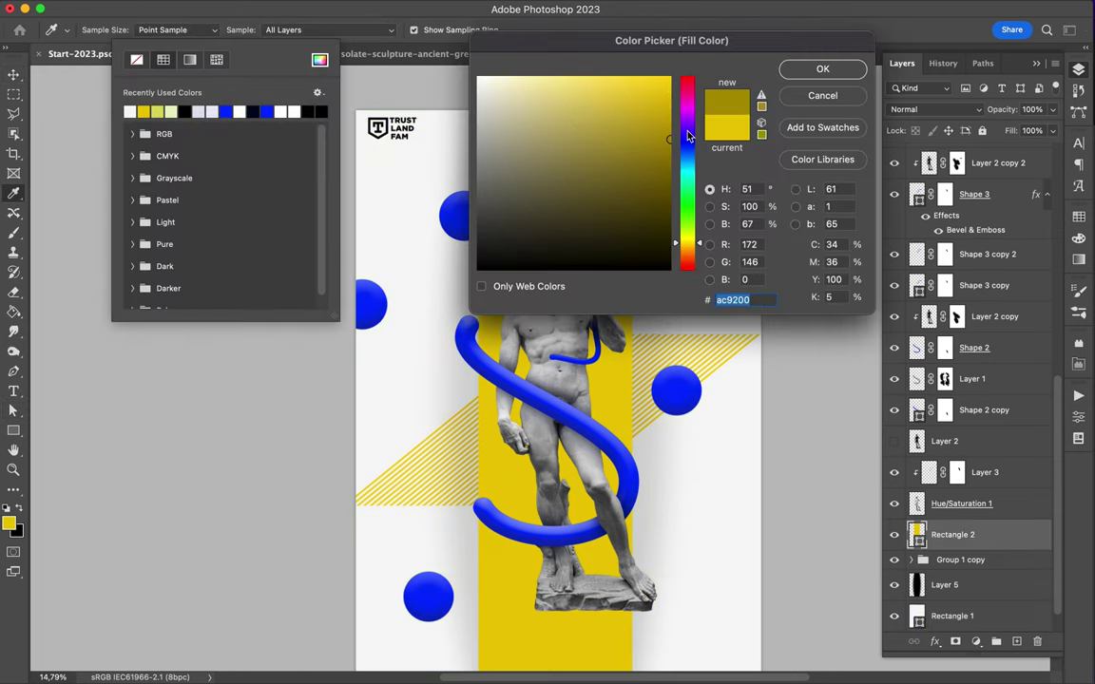
left_click_drag(619, 117, 494, 112)
key("Return")
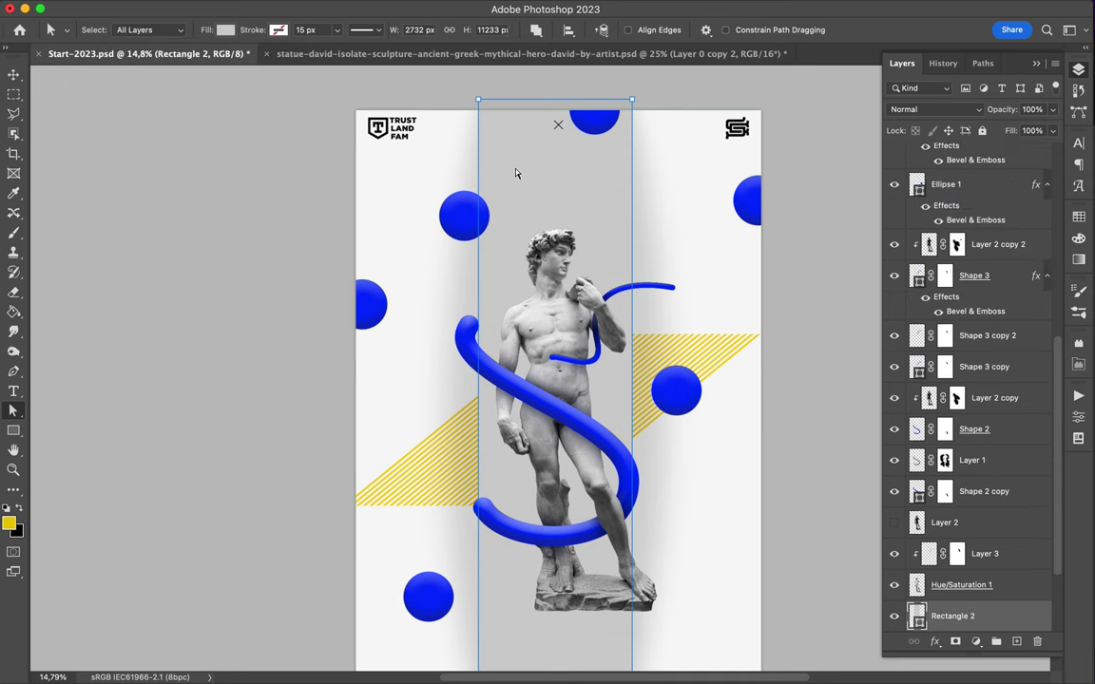
- Darken the column's grey slightly and widen the column a little
left_click(225, 30)
left_click(320, 60)
key("Return")
left_click(788, 80)
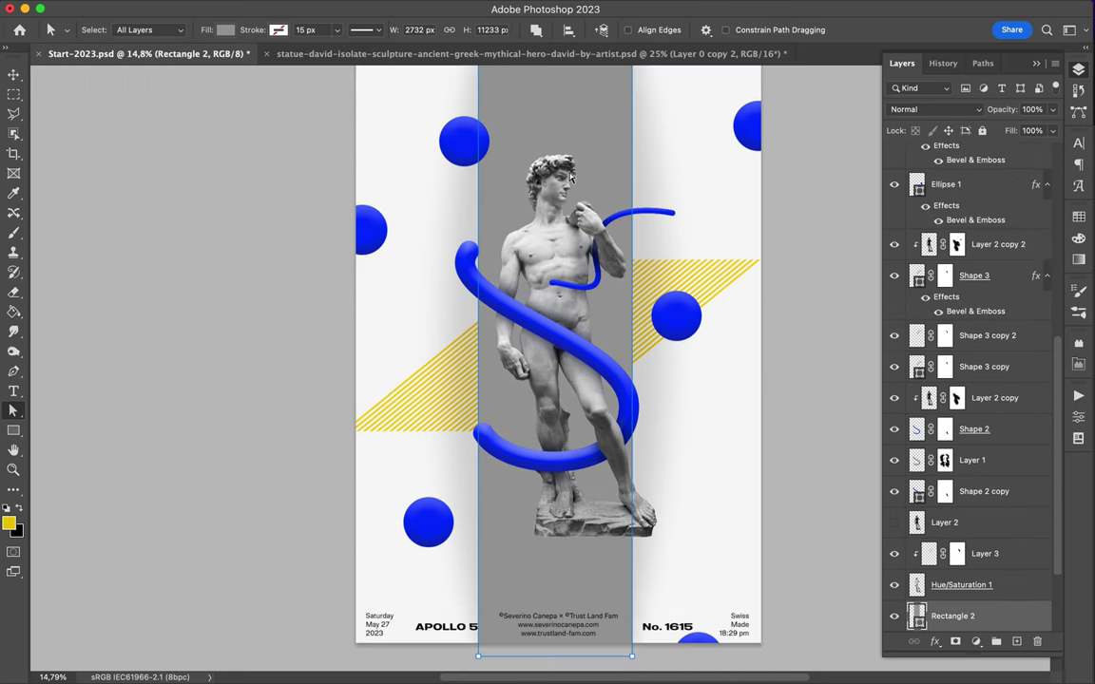
scroll(570, 380, "down", 2)
key("v")
left_click_drag(640, 350, 654, 335)
- Lower the Layer 5 light-beam fill to lighten the beams
scroll(969, 475, "down", 3)
left_click(946, 625)
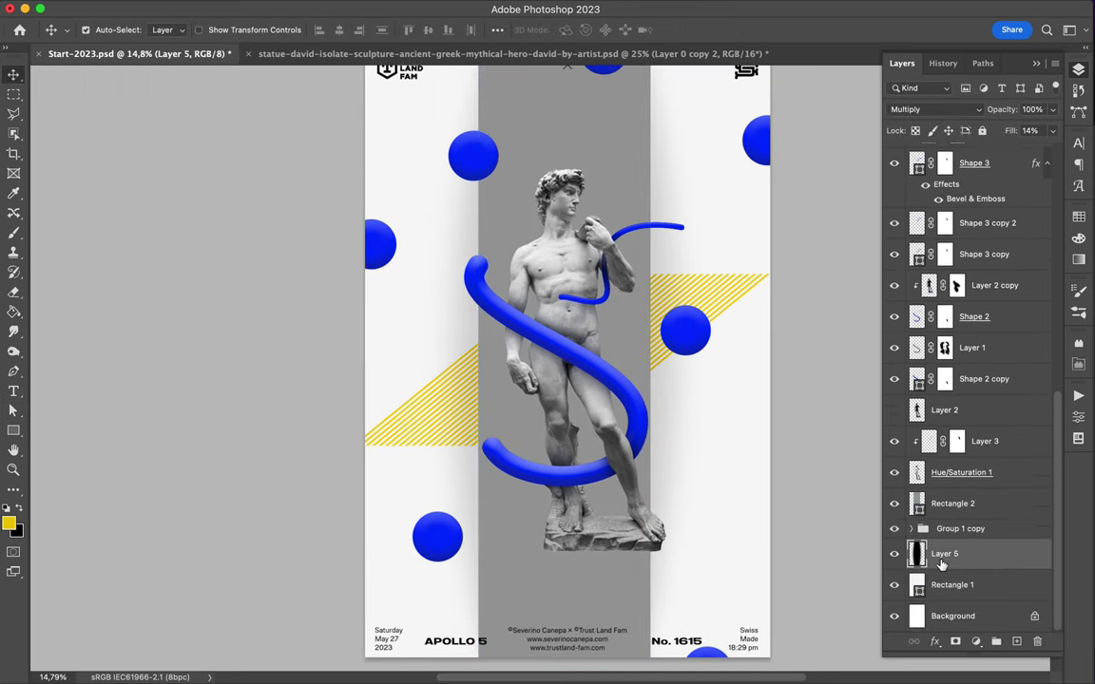
left_click(1052, 130)
left_click_drag(1051, 150, 1010, 152)
scroll(611, 325, "down", 1)
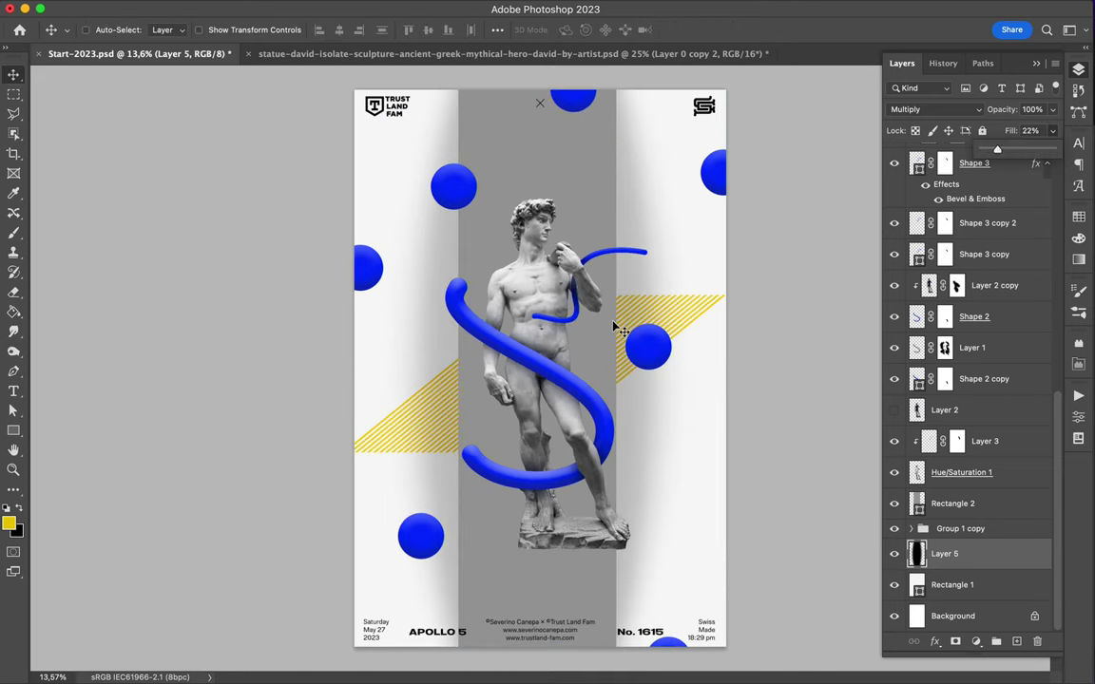
- Move the gray column rectangle (Rectangle 2) down to the lower poster
key("a")
left_click(461, 122)
left_click(569, 29)
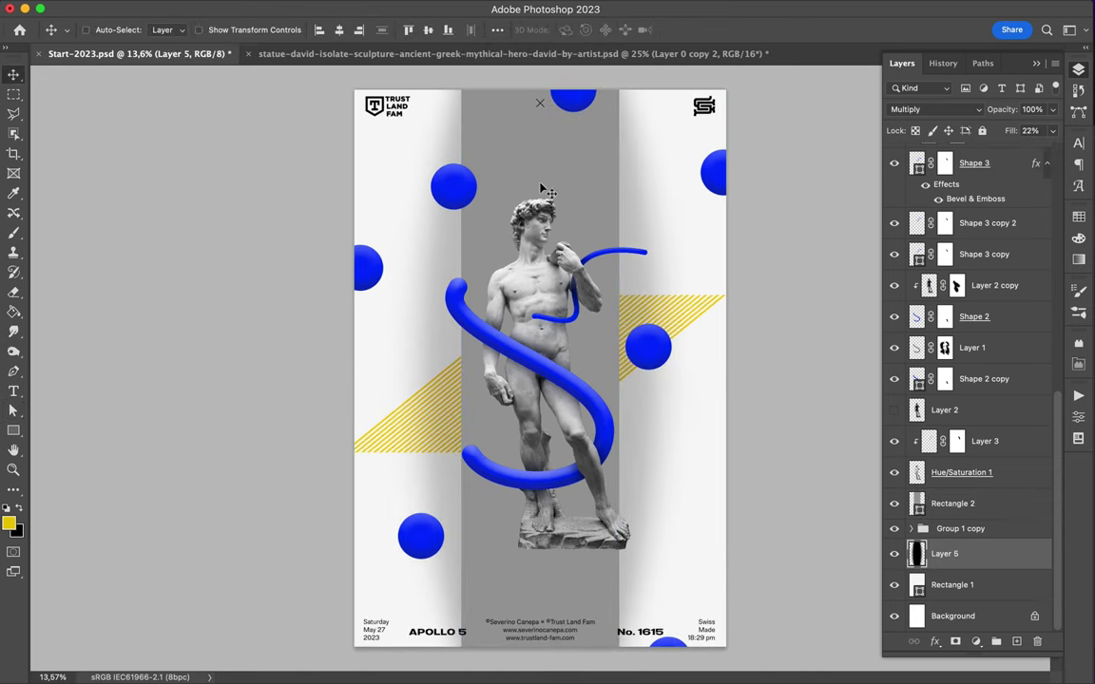
left_click(905, 506)
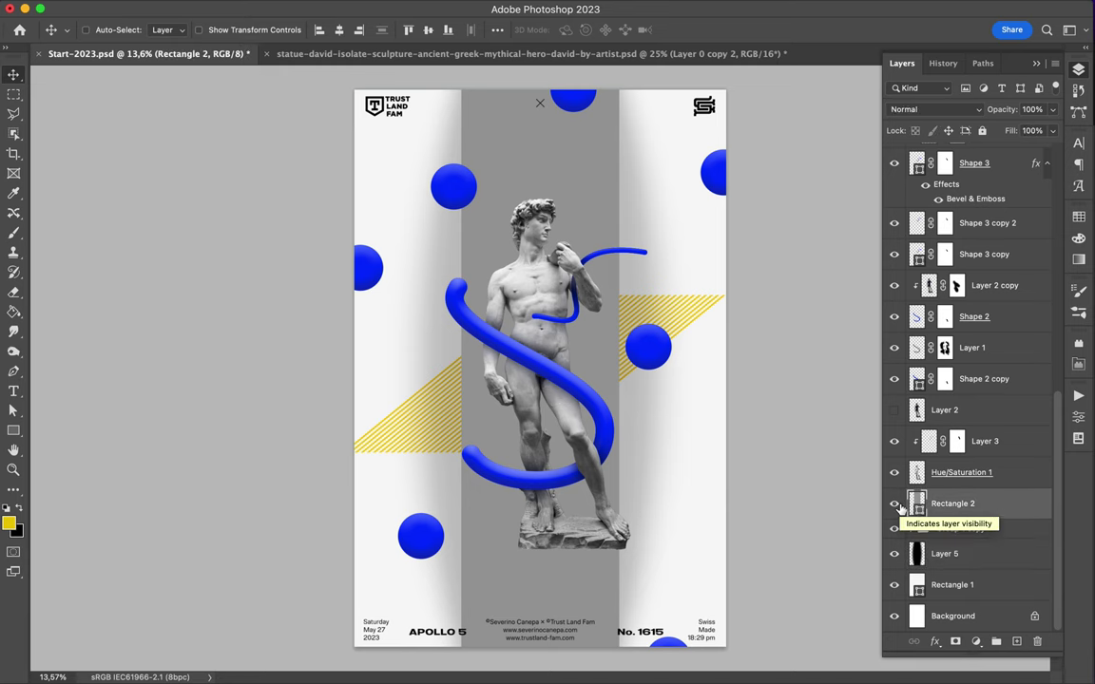
left_click_drag(561, 109, 566, 496)
scroll(960, 285, "up", 10)
- Move the stripe band to the upper right, hide Layer 5, make stripes white, copy to lower left
mouse_move(533, 380)
left_mouse_down()
mouse_move(778, 277)
mouse_move(709, 257)
left_mouse_up()
left_click(944, 572)
left_click(893, 572)
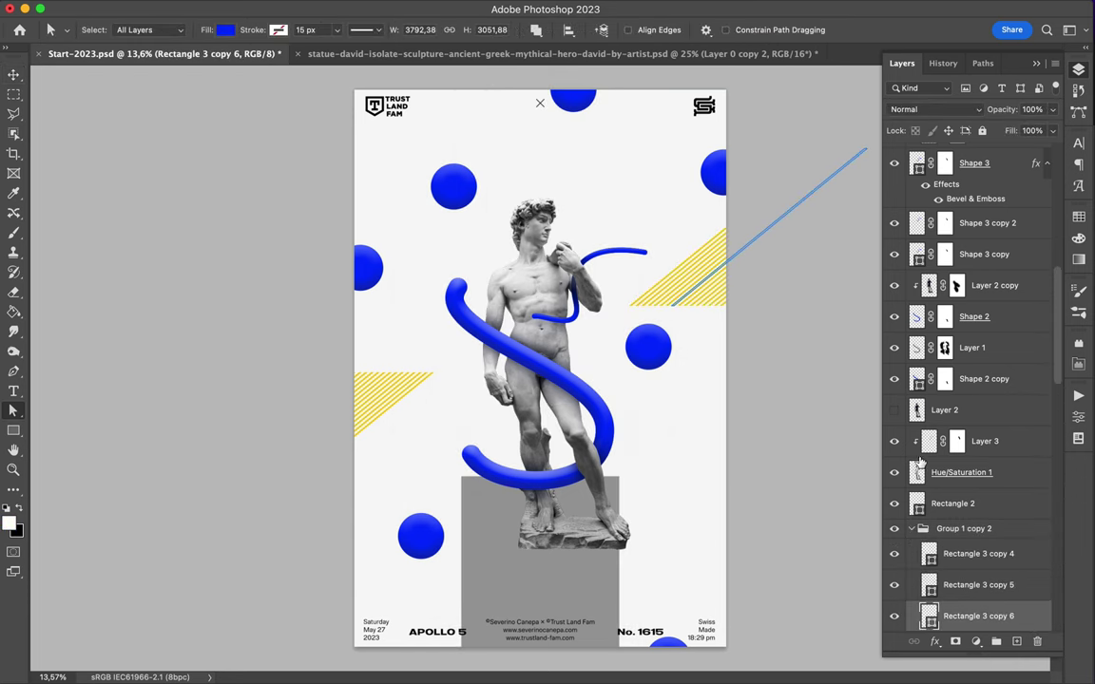
left_click(225, 29)
left_click(936, 109)
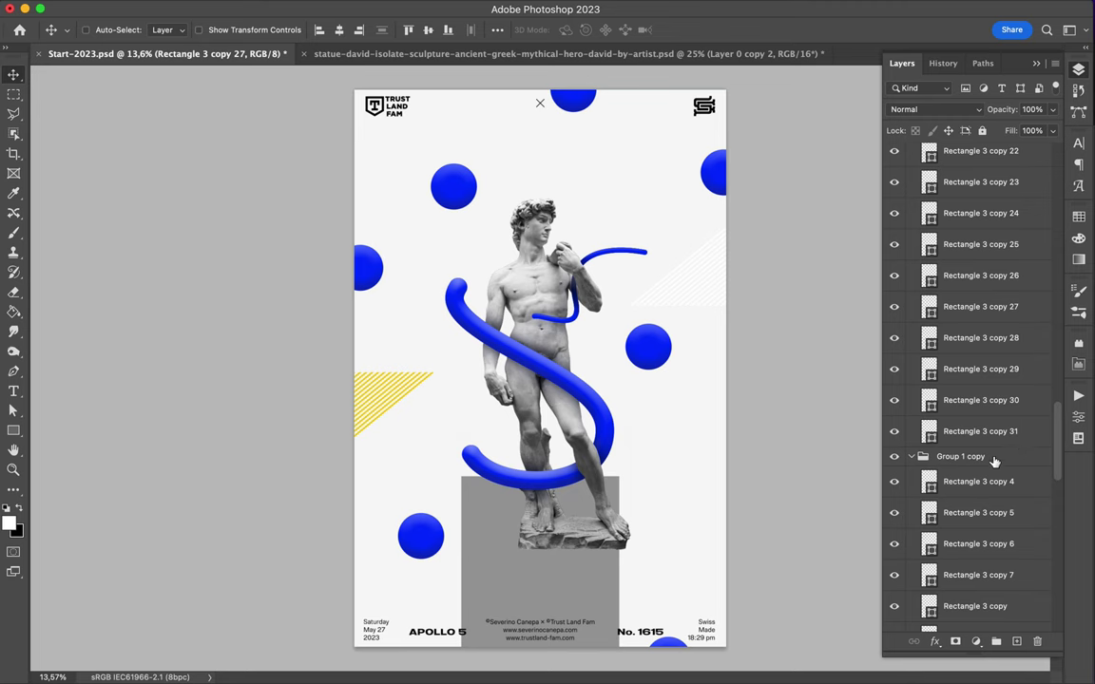
left_click_drag(697, 289, 400, 469)
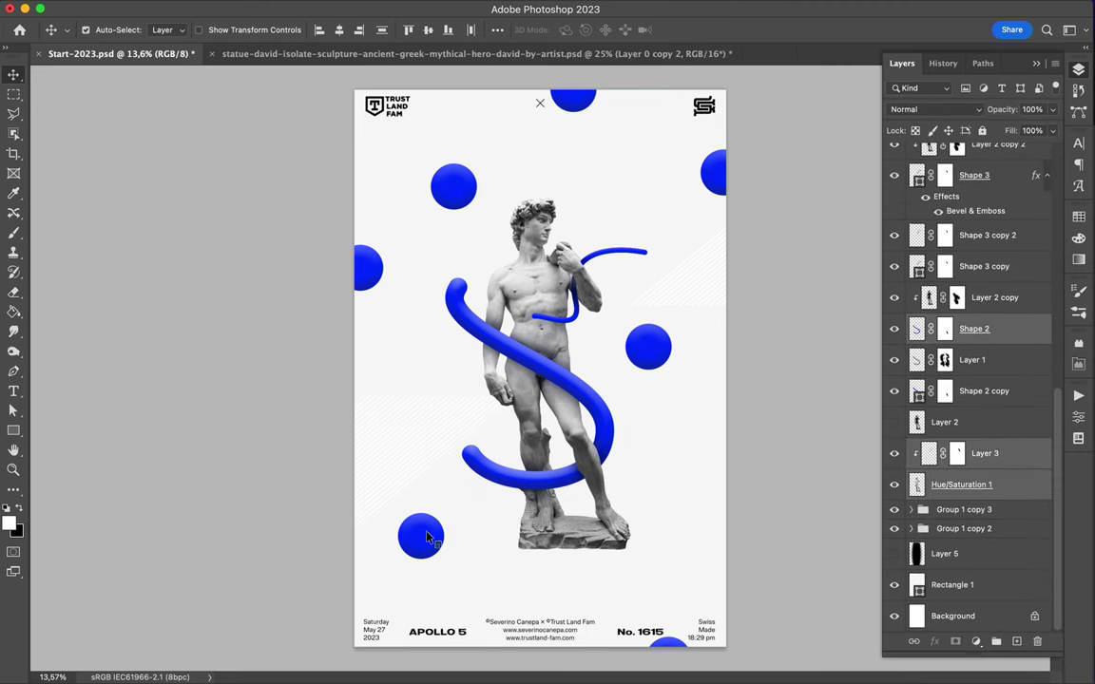
- Create a new layer and load the blue S, statue and top stroke as a selection
left_click_drag(1011, 623, 961, 598)
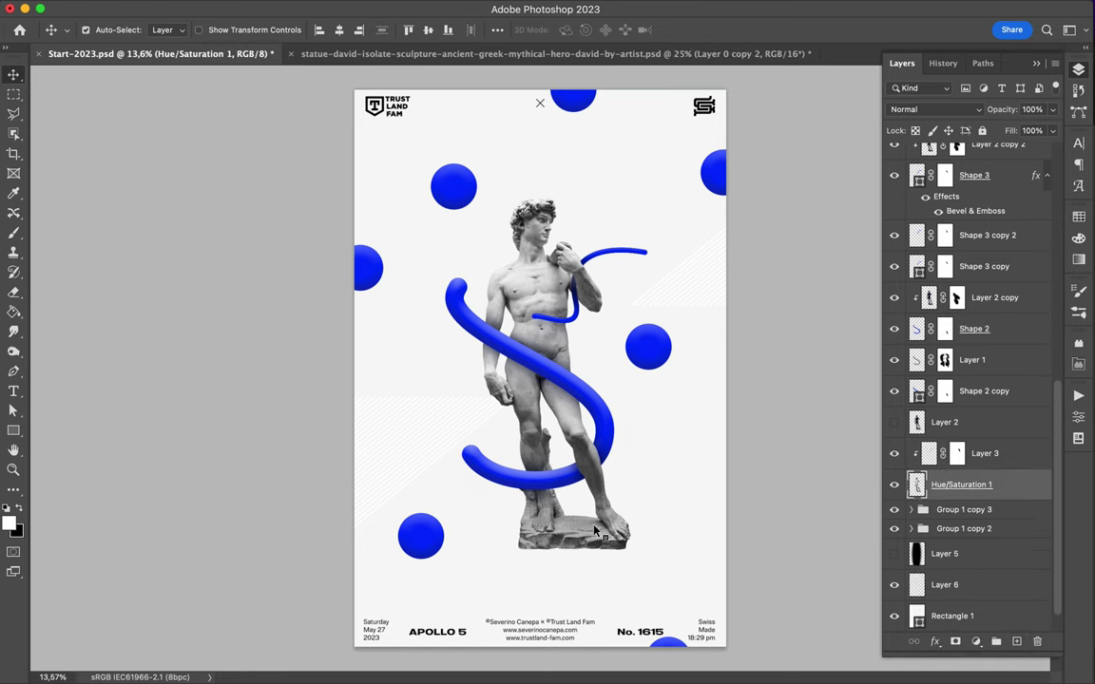
left_click(919, 331, "super")
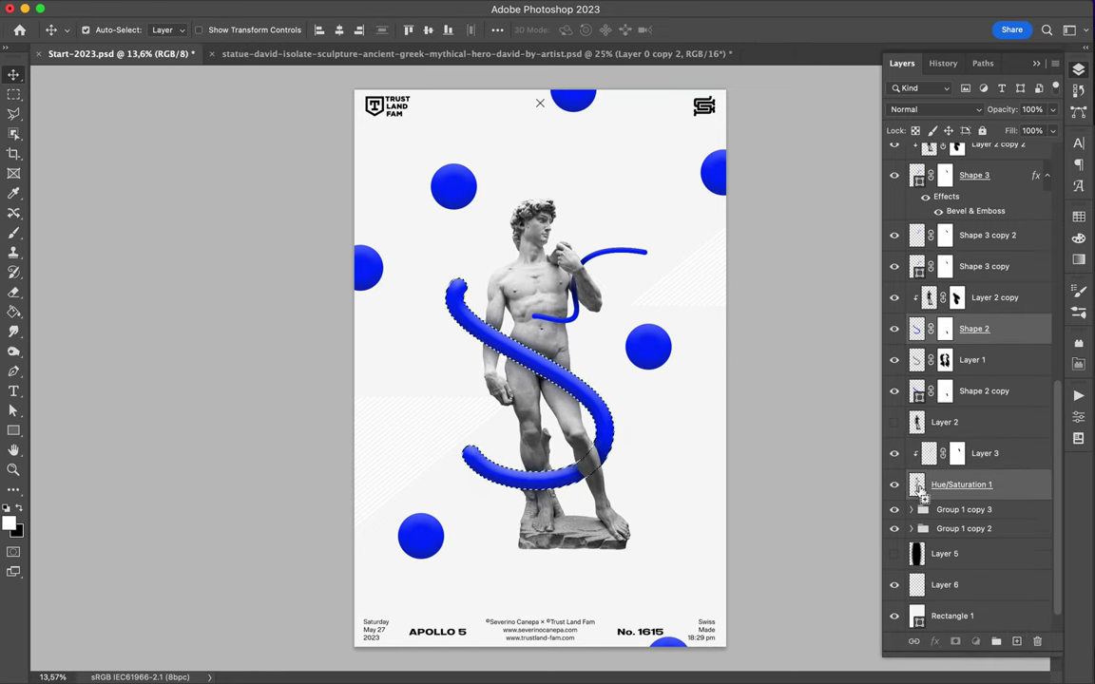
left_click(917, 486, "shift+super")
left_click(918, 177, "shift+super")
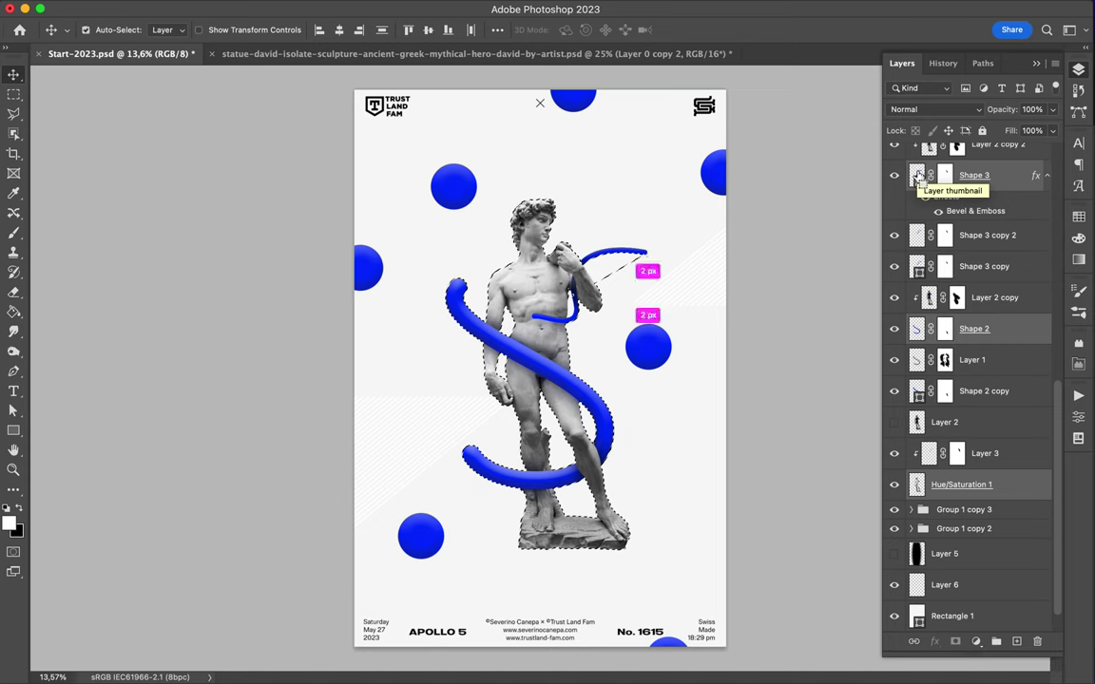
- Fill the selection on a new shadow layer with very dark blue and deselect
key("g")
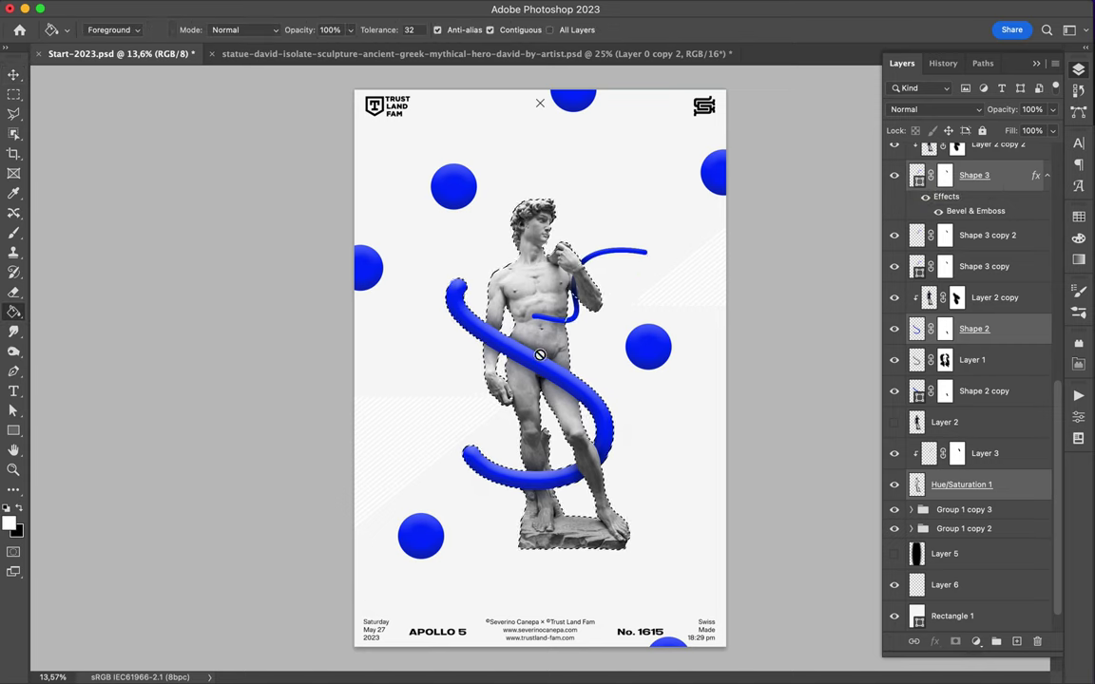
left_click(1015, 642)
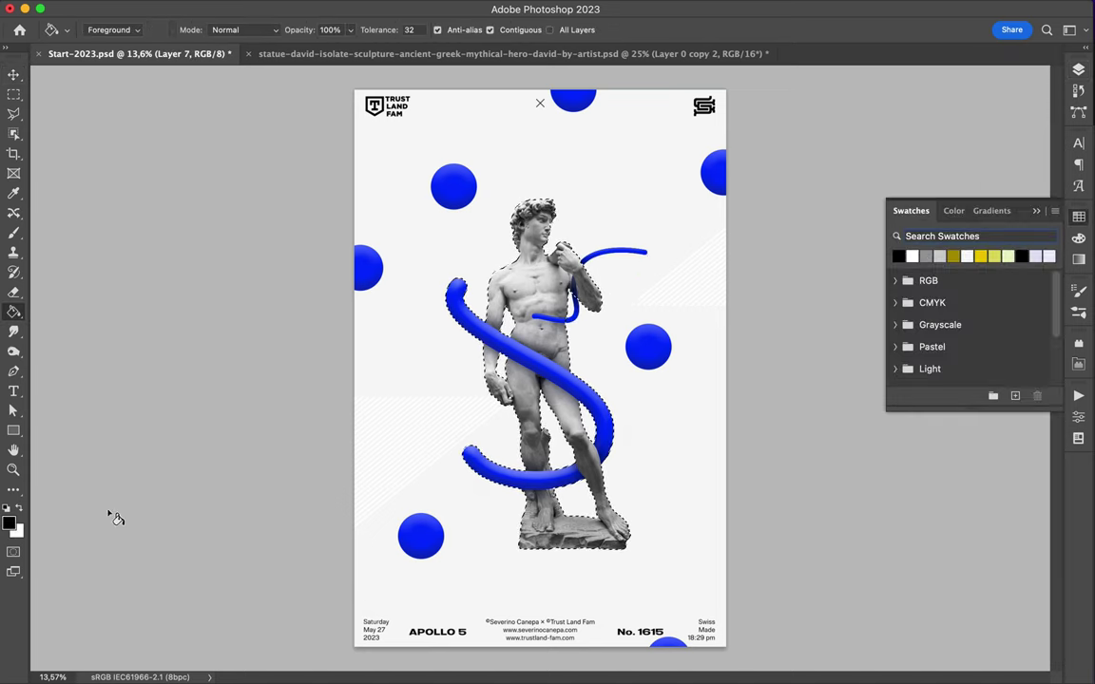
left_click(9, 522)
left_click(696, 143)
key("Return")
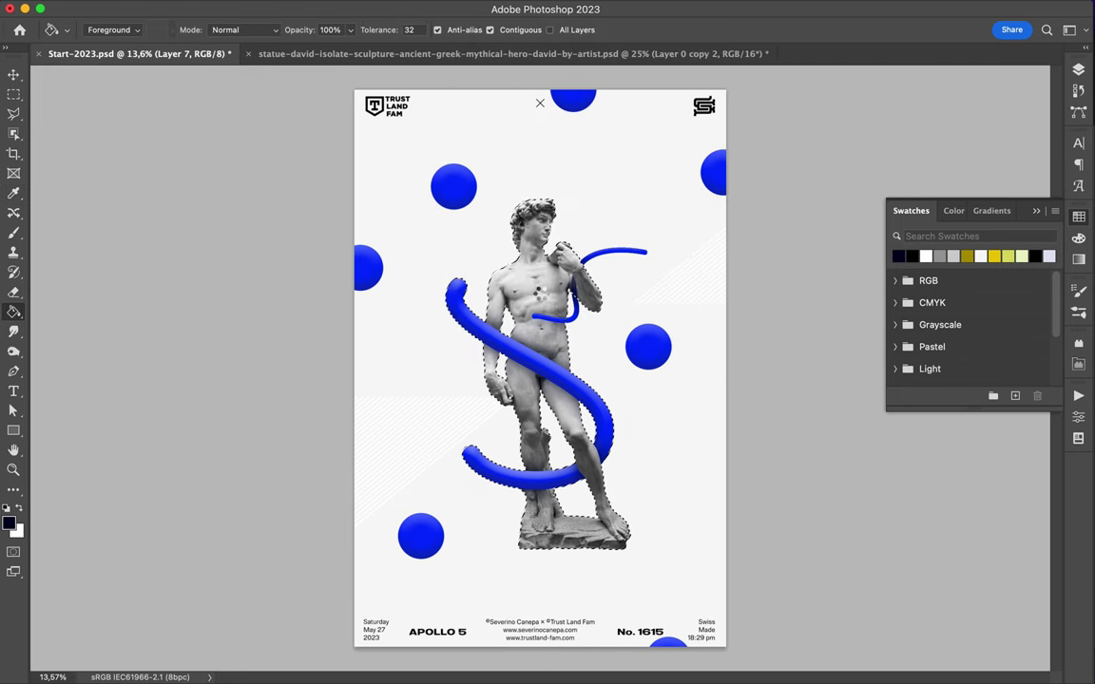
key("m")
- Gaussian-blur the shadow and squash it into a flat shape
left_click(352, 9)
left_click(379, 29)
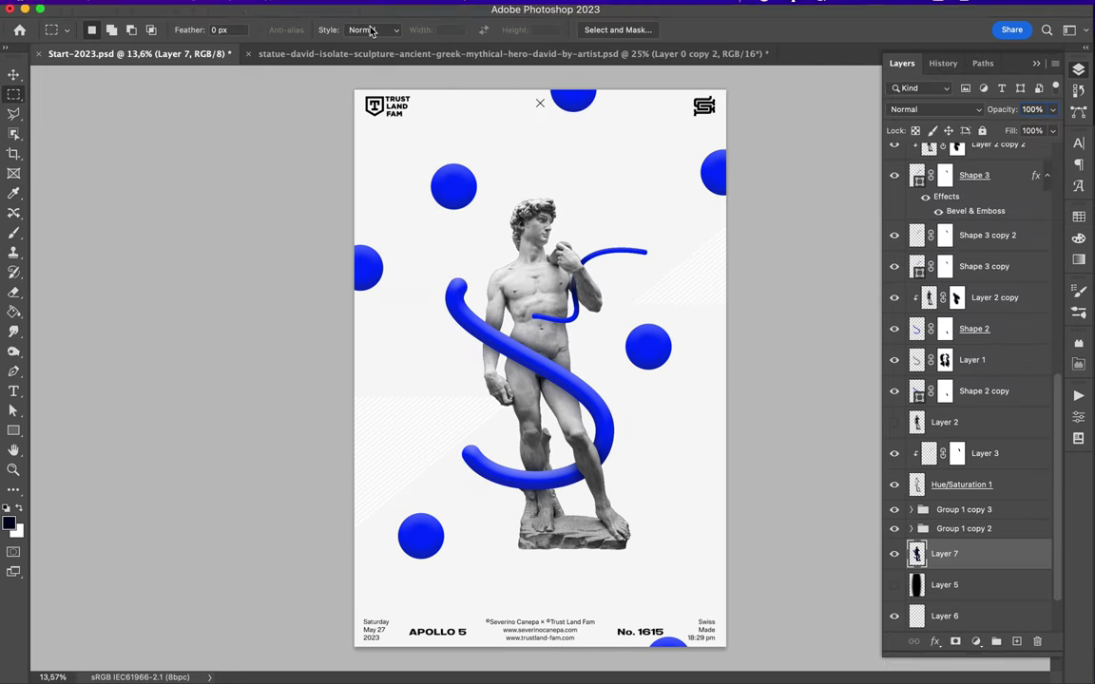
key("ctrl+t")
left_click_drag(539, 158, 538, 589)
key("Return")
- Widen the flattened shadow on both sides and stretch it slightly taller
type("v")
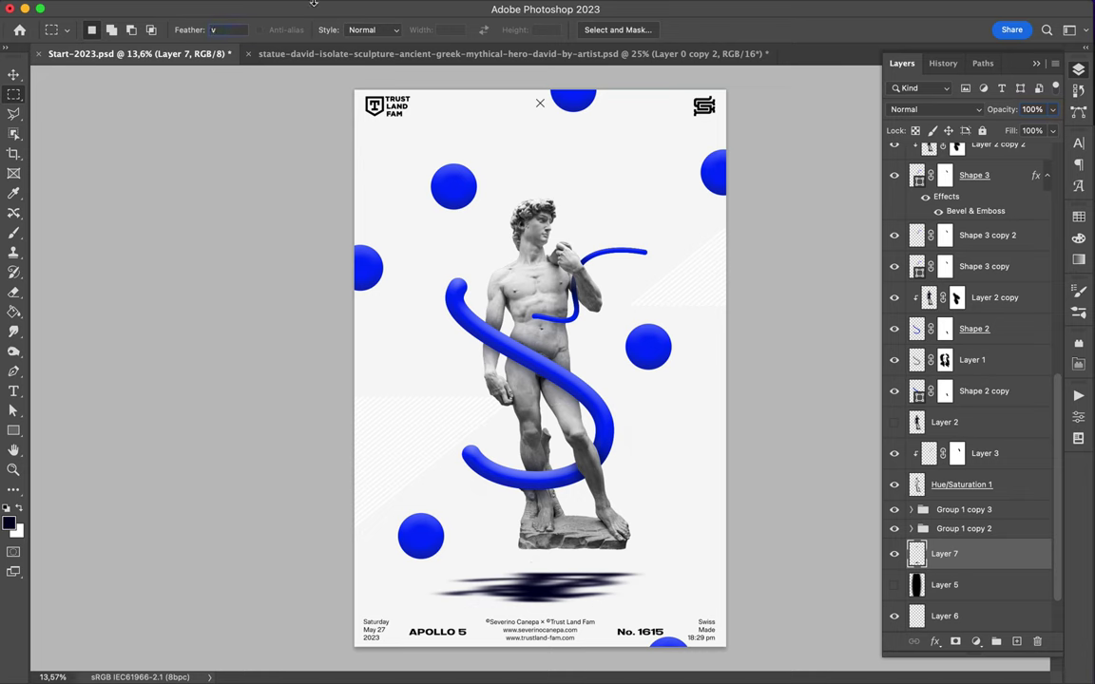
type("vv")
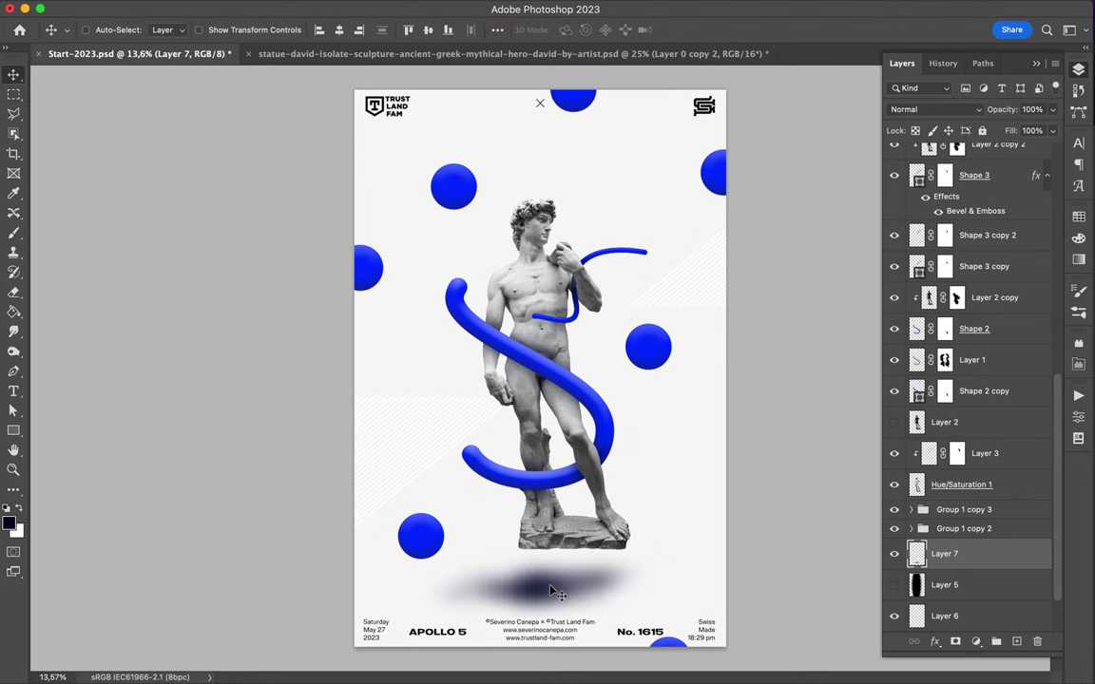
key("ctrl+t")
left_click_drag(660, 542, 672, 543)
left_click_drag(431, 542, 402, 544)
key("Return")
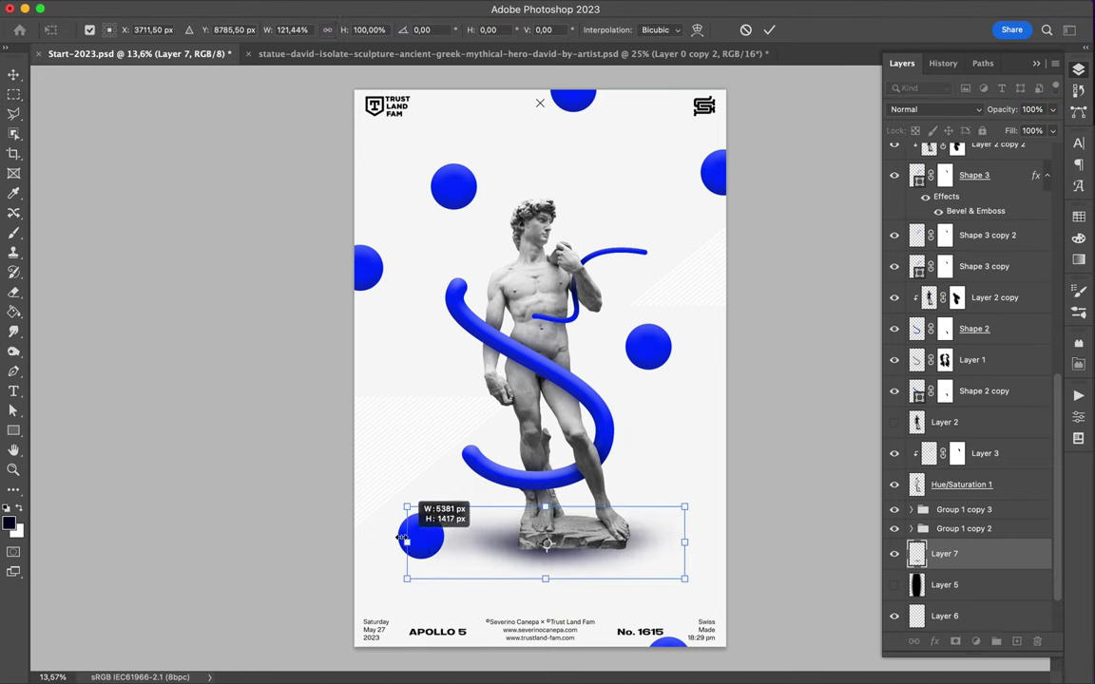
key("ctrl+t")
left_click_drag(557, 580, 557, 586)
key("Return")
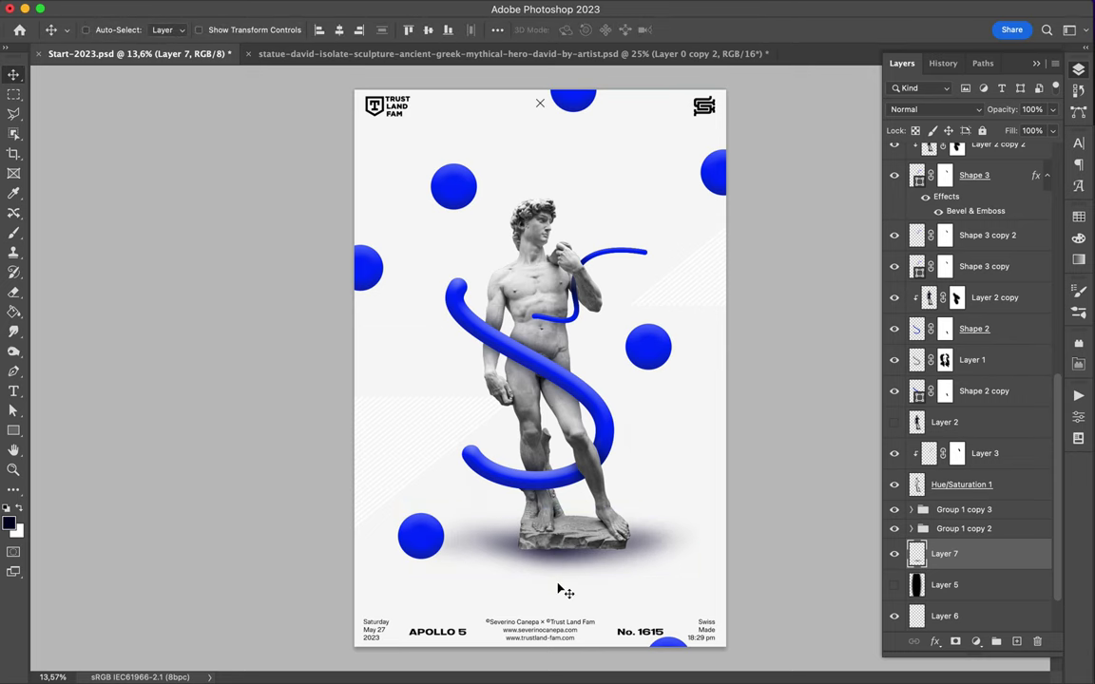
- Position the shadow directly under the statue's base
scroll(559, 589, "up", 3)
scroll(560, 551, "down", 3)
left_click_drag(560, 528, 575, 527)
scroll(575, 528, "down", 2)
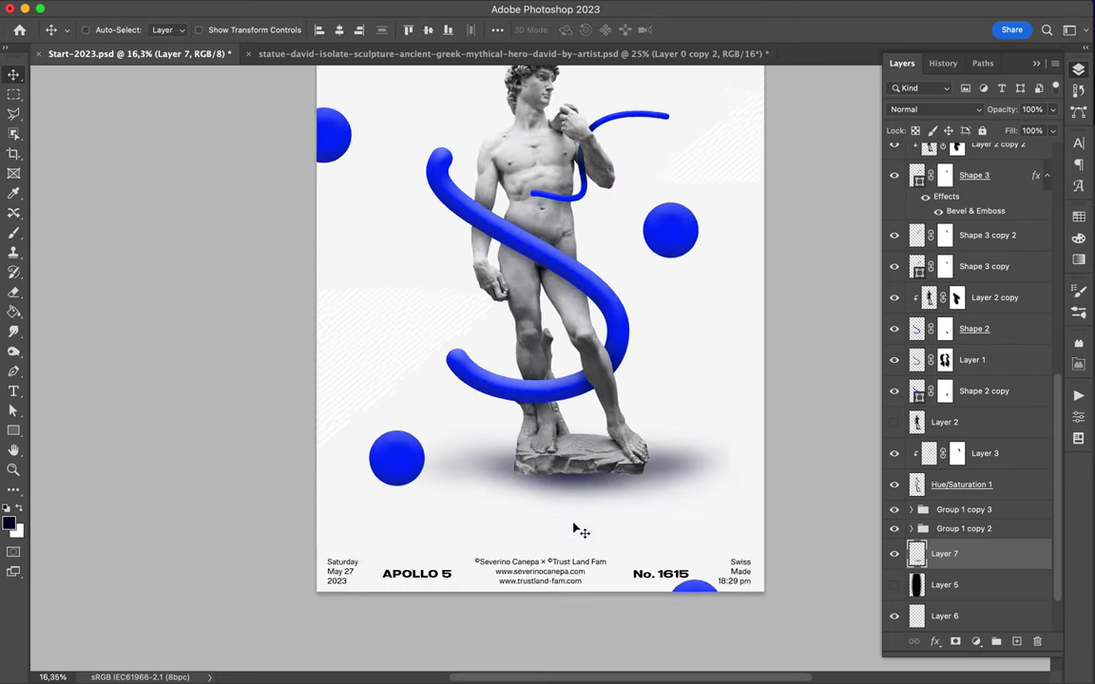
scroll(575, 529, "down", 1)
key("u")
scroll(965, 570, "down", 3)
- Draw a large navy rectangle behind the statue with Fill at 18% for light gray
left_click(965, 579)
left_click_drag(539, 365, 671, 578)
key("a")
left_click(225, 29)
left_click(133, 107)
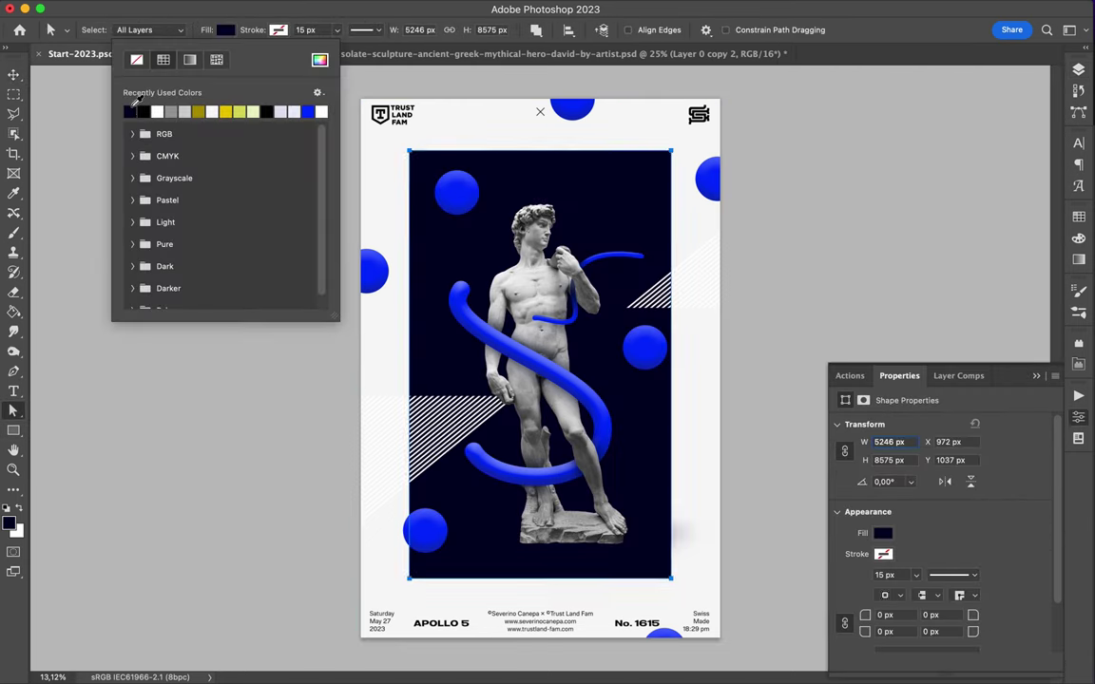
key("Escape")
key("v")
left_click(1079, 70)
left_click_drag(1052, 130, 1005, 147)
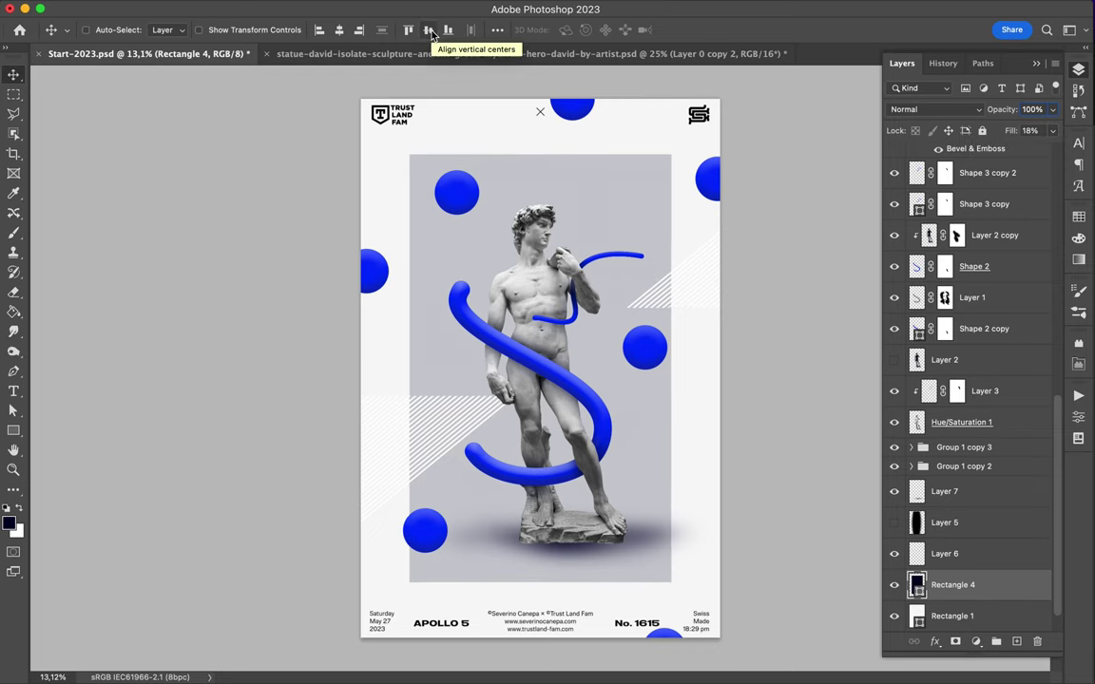
- Copy blue spheres to new spots around the poster, including near the top
left_click(911, 466)
left_click(964, 264)
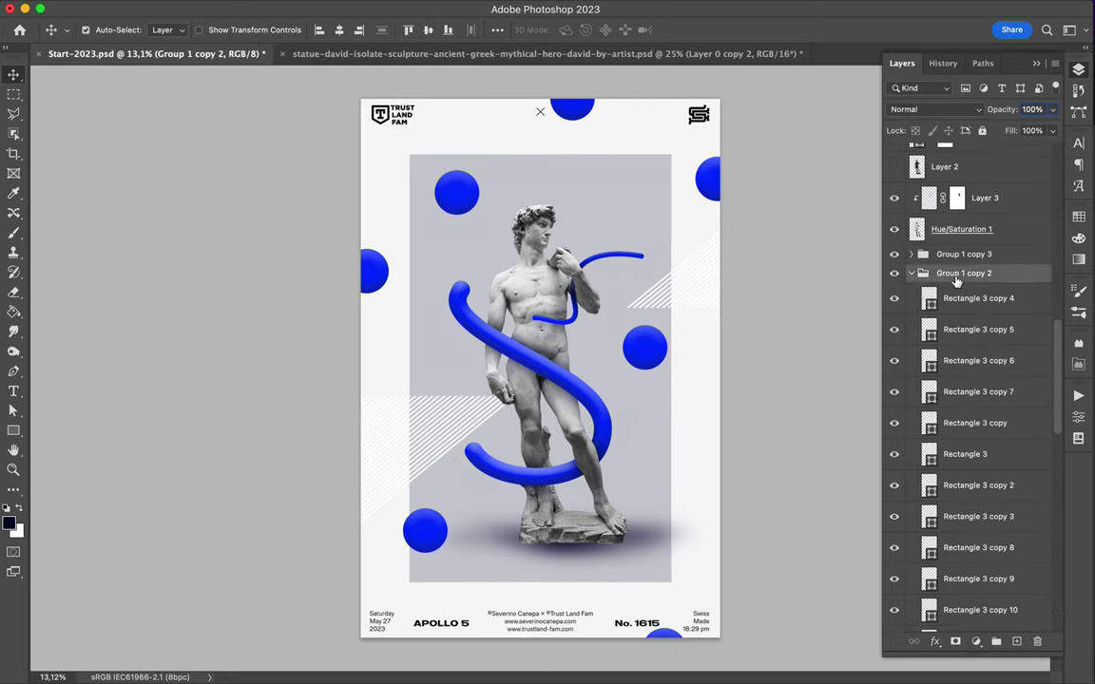
left_click(910, 265)
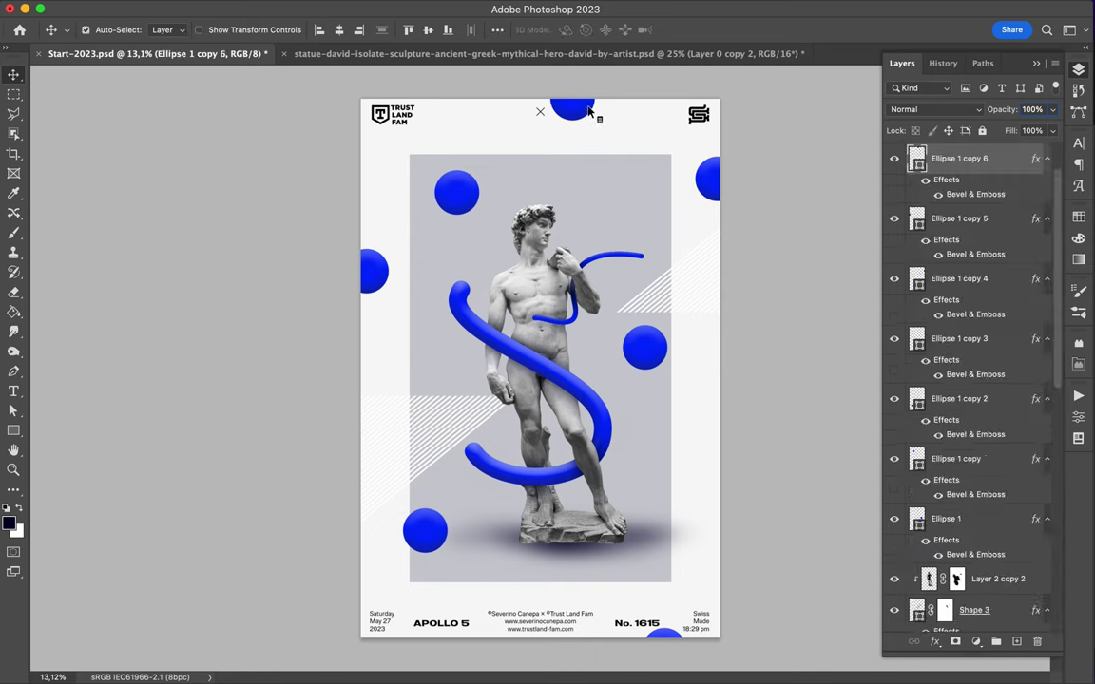
left_click_drag(619, 204, 427, 340)
mouse_move(677, 494)
left_mouse_down()
mouse_move(690, 503)
mouse_move(412, 138)
left_mouse_up()
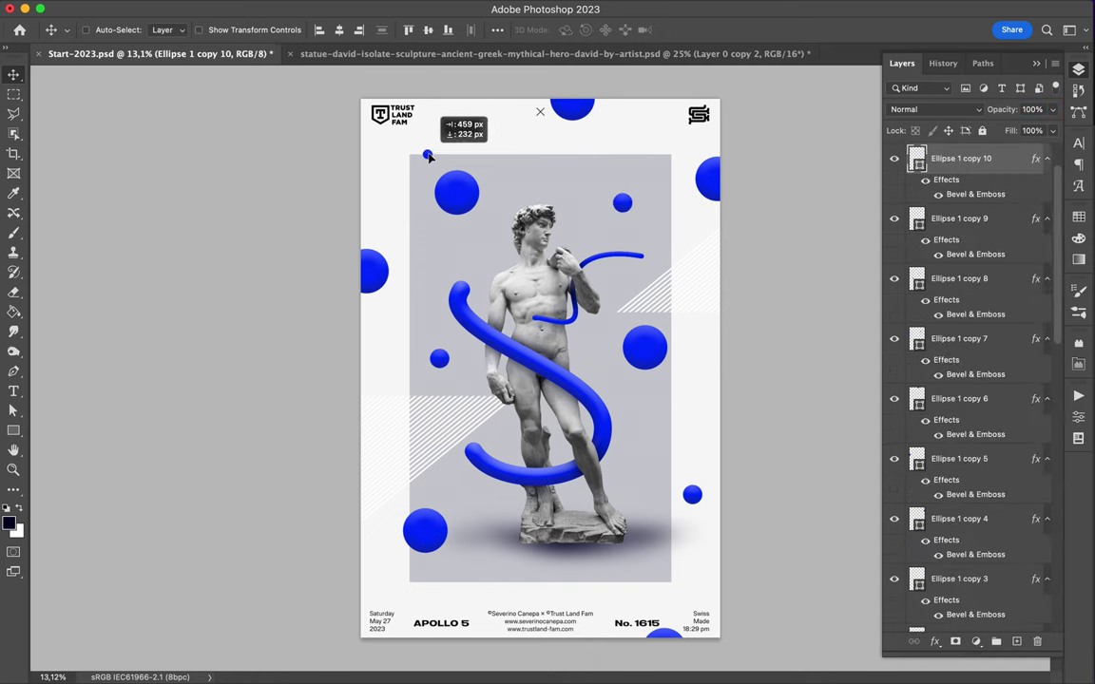
left_click_drag(516, 560, 598, 363)
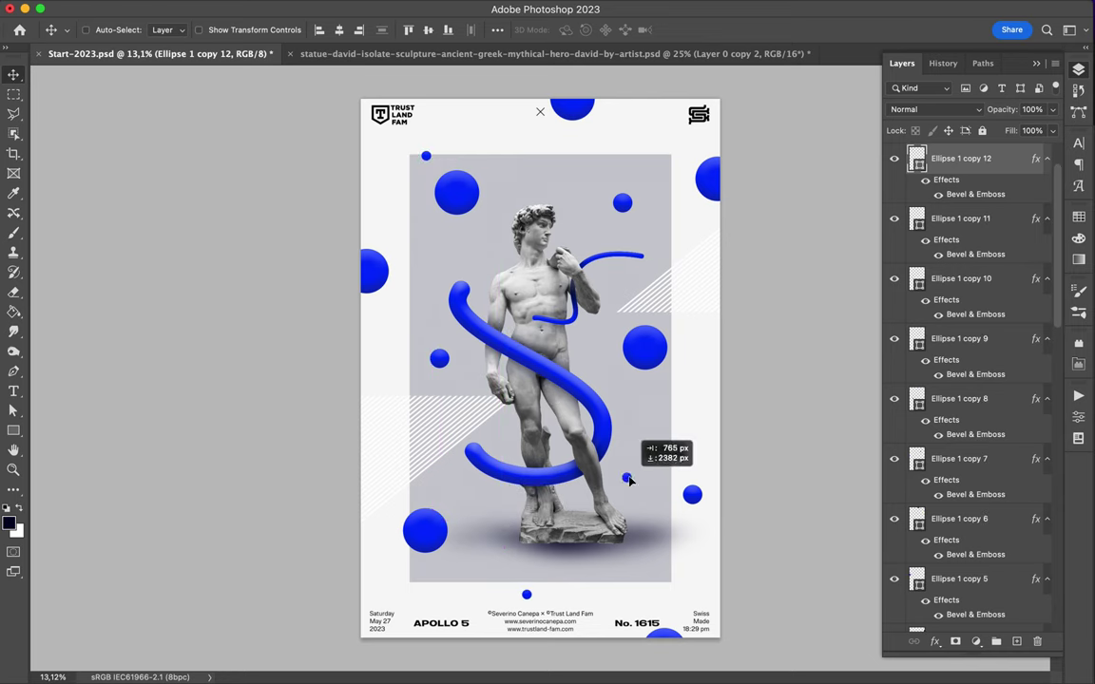
left_click_drag(485, 508, 640, 126)
- Scatter more tiny sphere copies down to the bottom and save the poster
left_click_drag(646, 352, 669, 351)
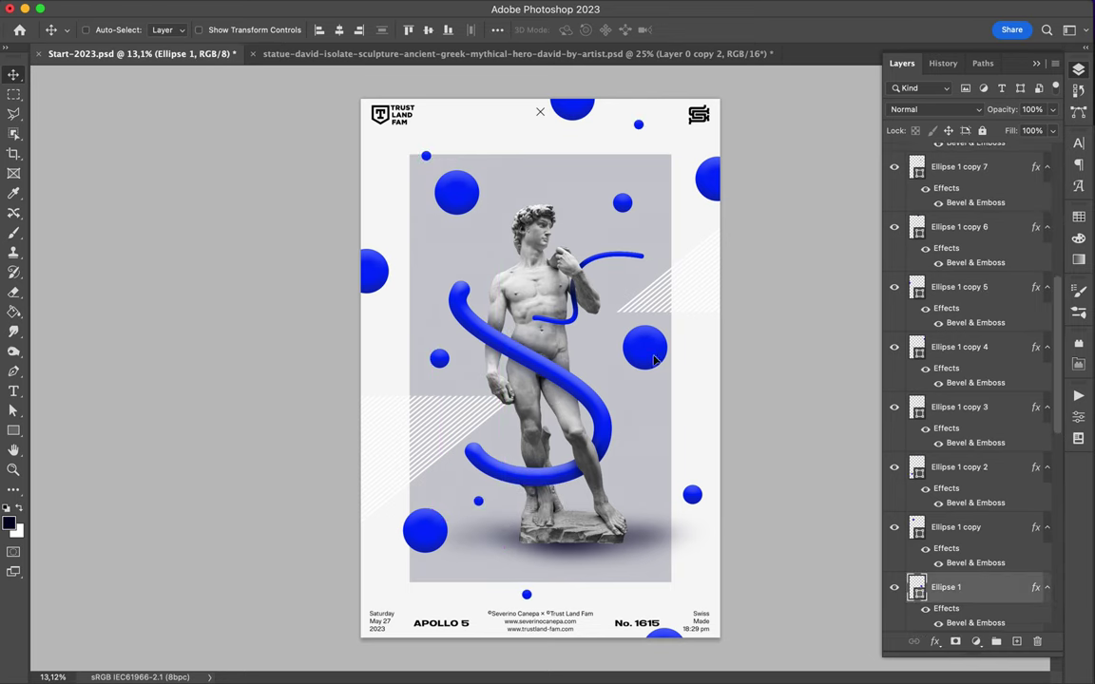
left_click(433, 540)
left_click_drag(478, 502, 478, 501)
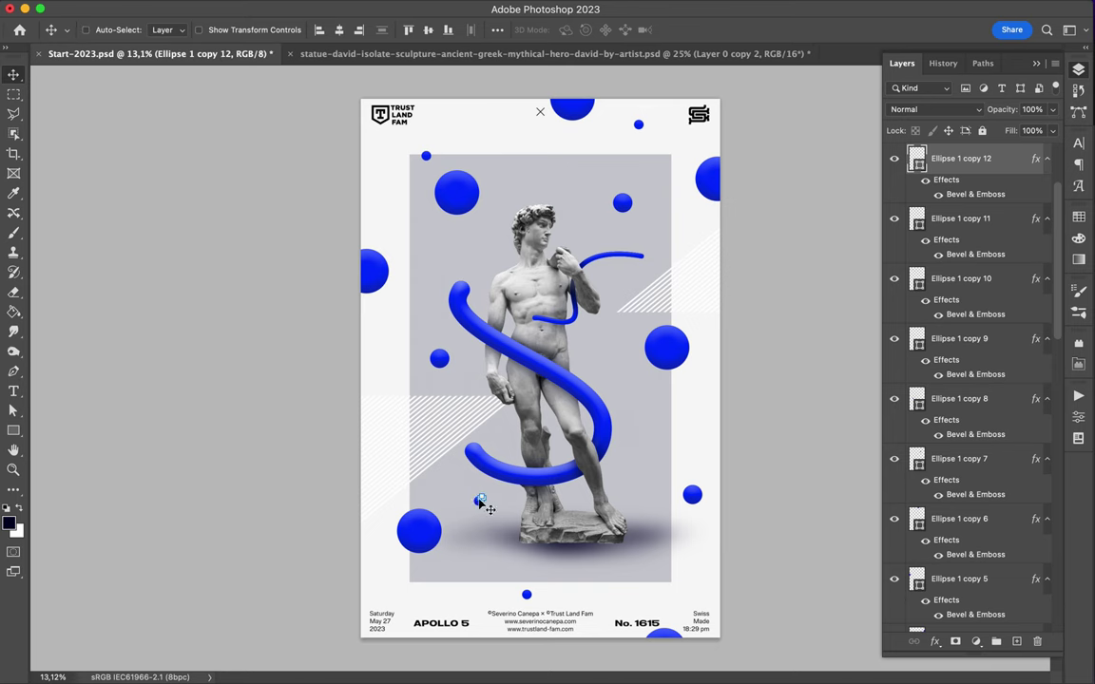
scroll(543, 368, "up", 3)
mouse_move(446, 575)
left_mouse_down()
mouse_move(632, 369)
mouse_move(503, 253)
left_mouse_up()
scroll(388, 211, "down", 2)
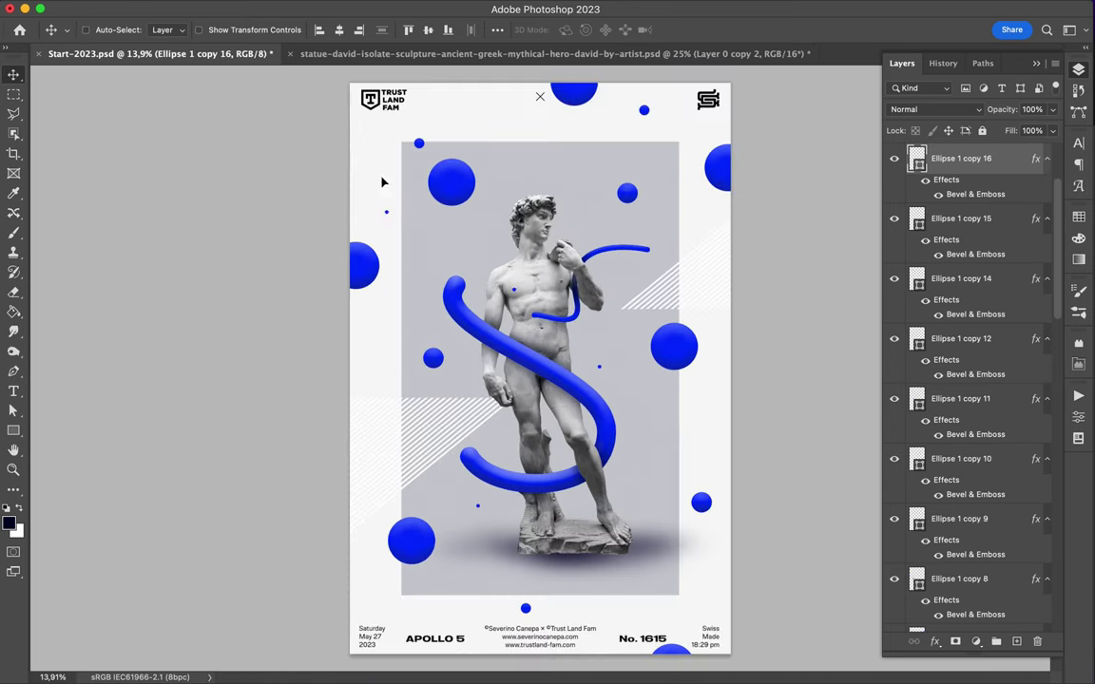
left_click_drag(501, 104, 588, 618)
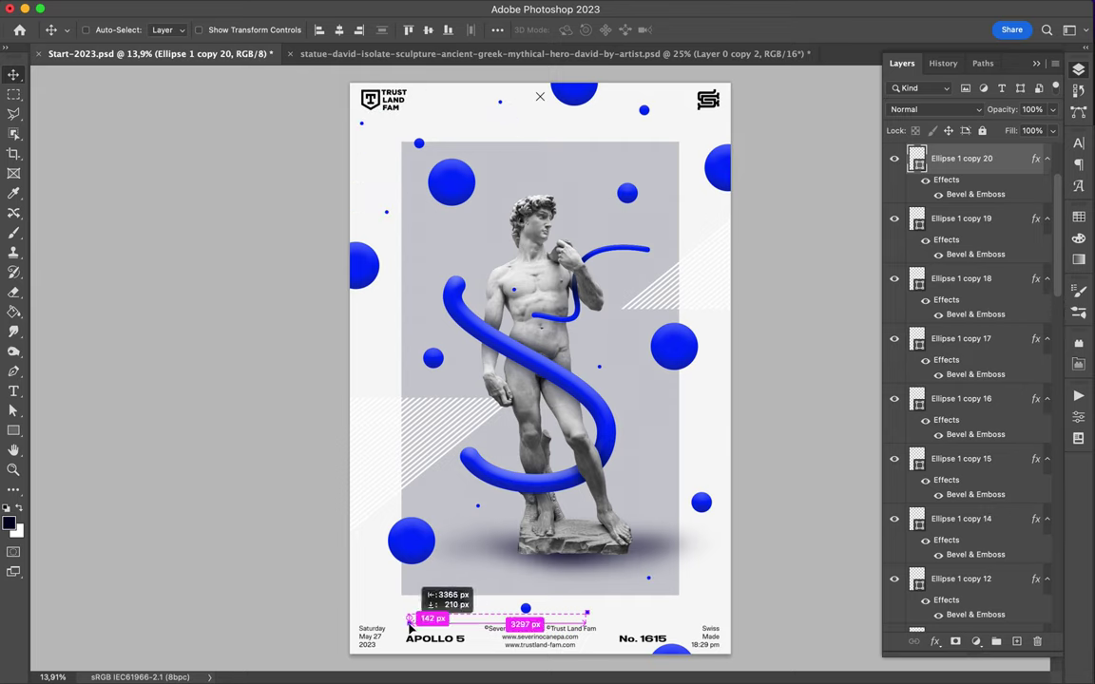
key("ctrl+s")
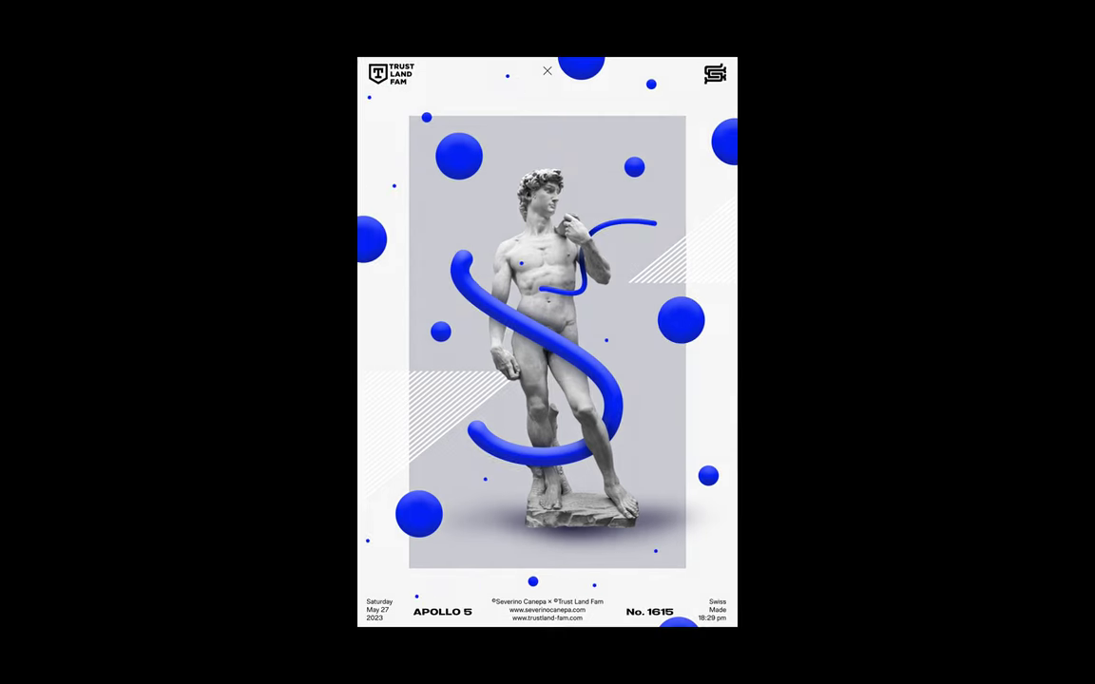